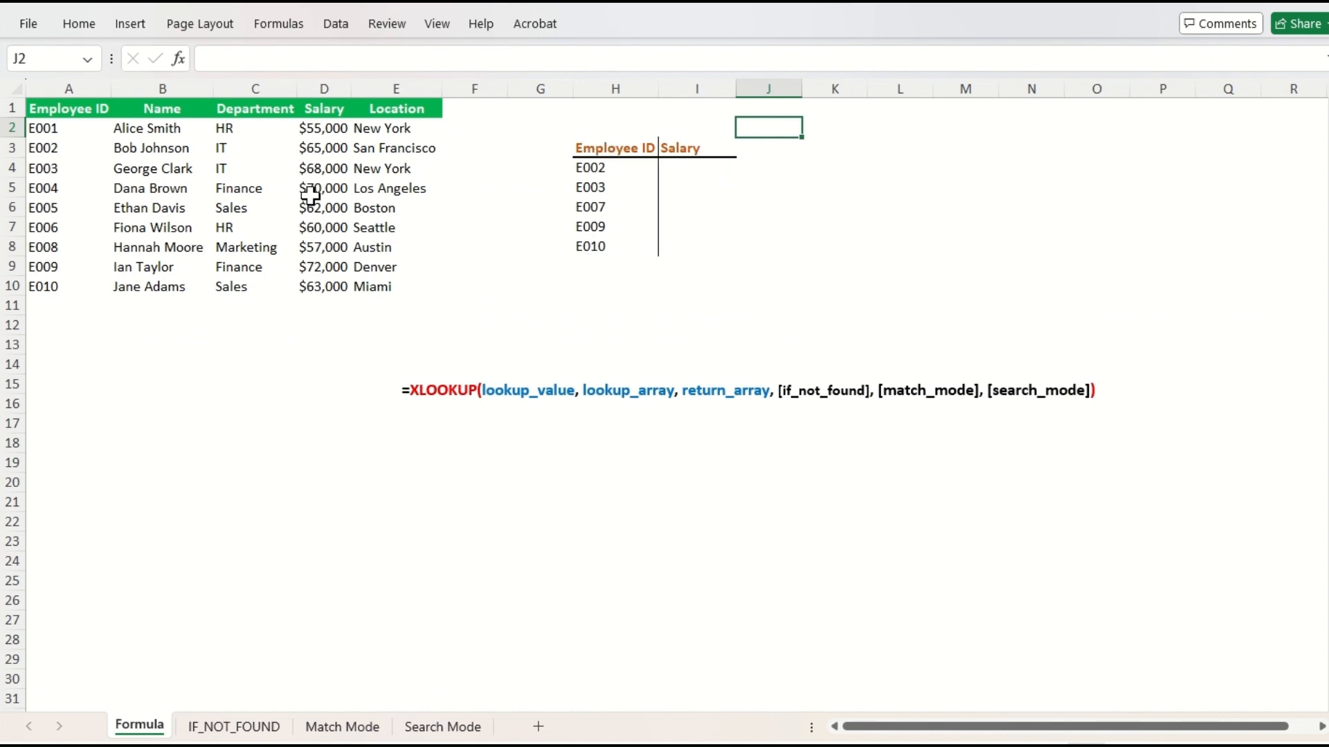
Start an XLOOKUP formula in cell I4 with the employee ID in H4 as the lookup value
click(687, 169)
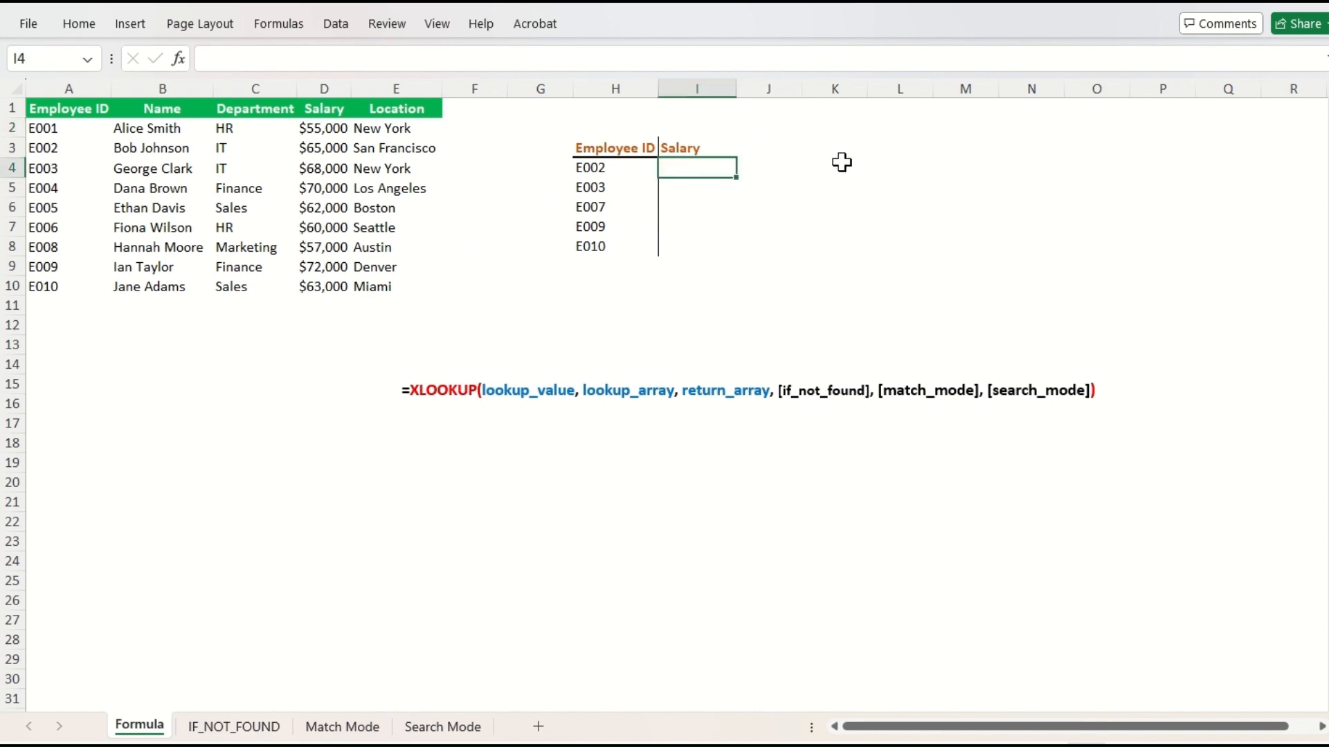
text(=xl)
key(Tab)
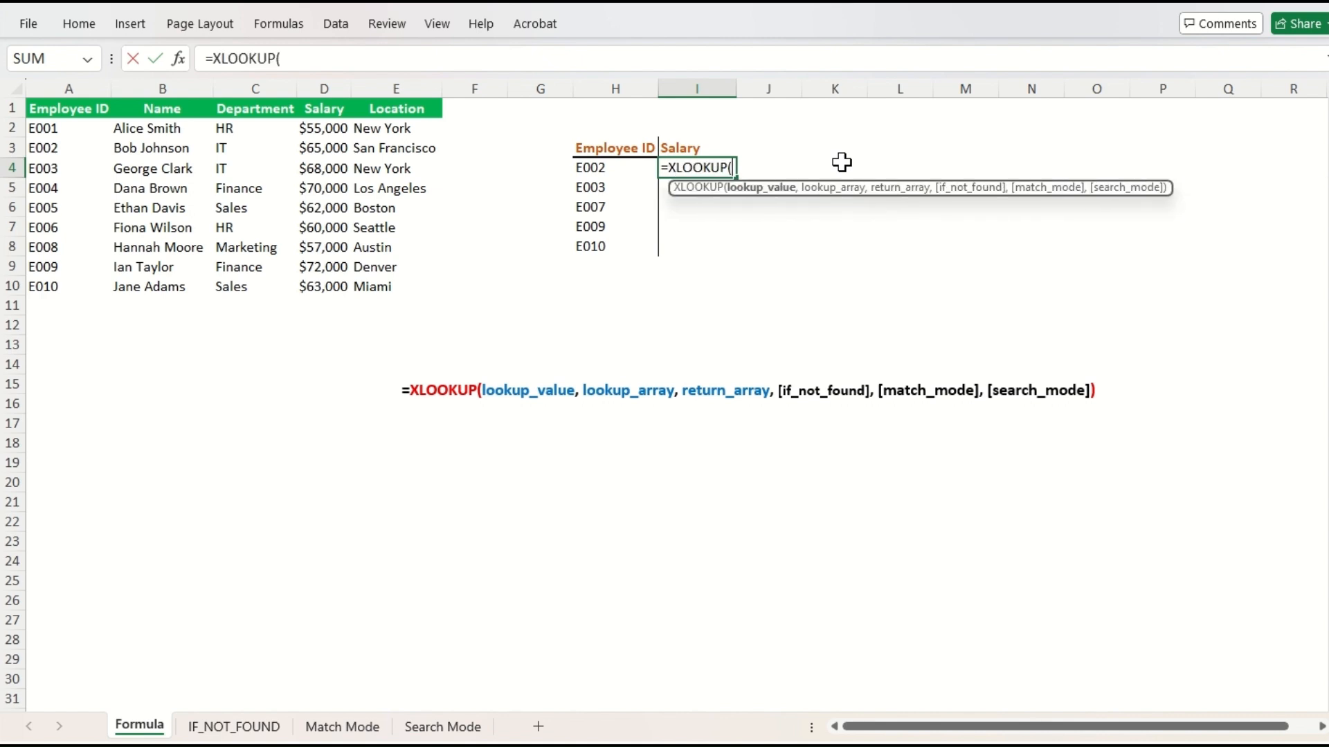
key(Left)
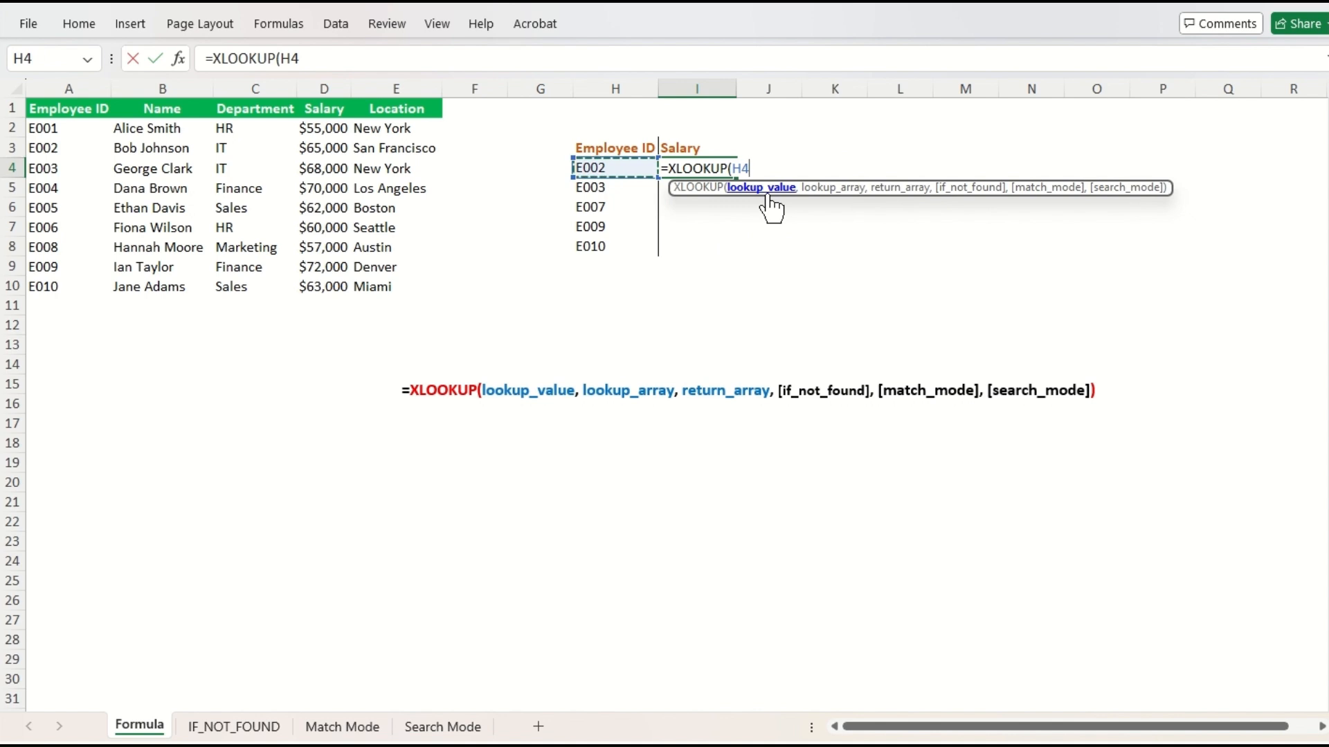
text(,)
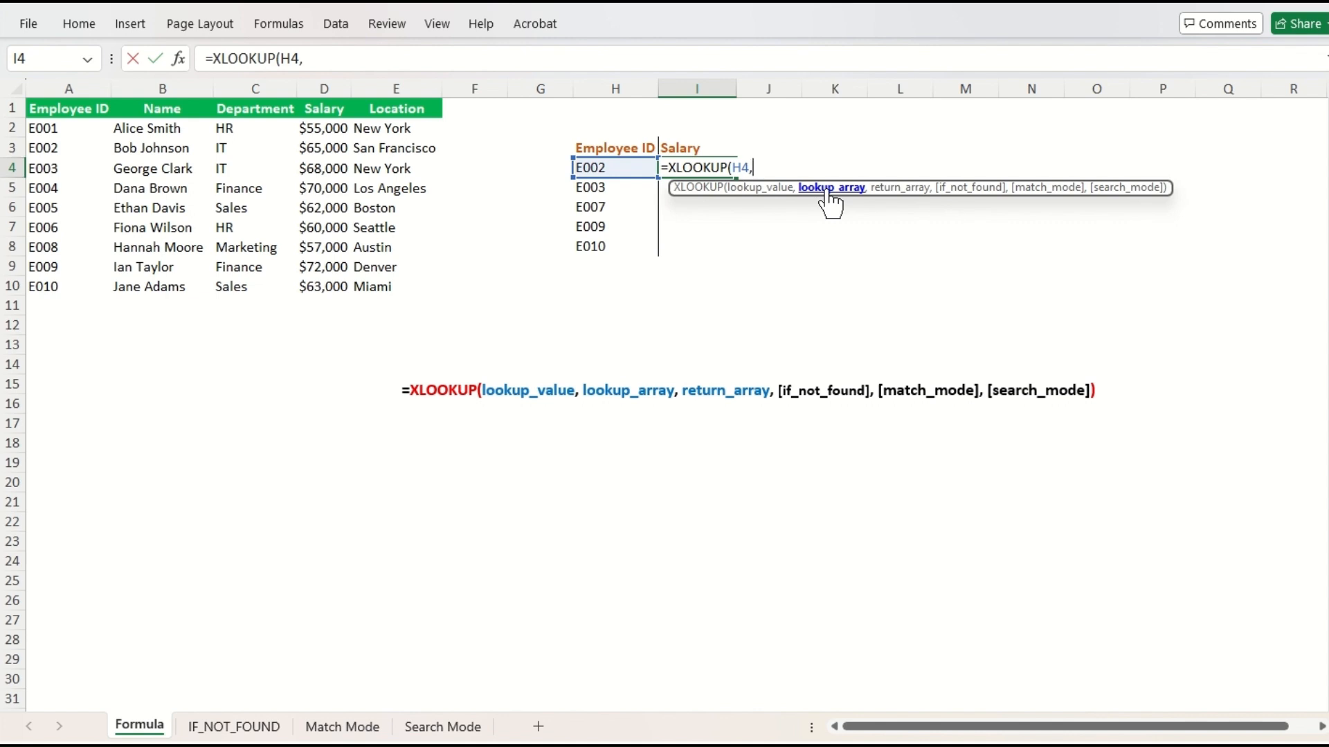
Supply the Employee ID column as the formula's lookup array, using the absolute range $A$1:$A$10
key(Left)
key(Left)
key(Left)
key(Left)
key(Left)
key(Left)
key(Left)
key(Left)
key(ctrl+Up)
key(ctrl+shift+Down)
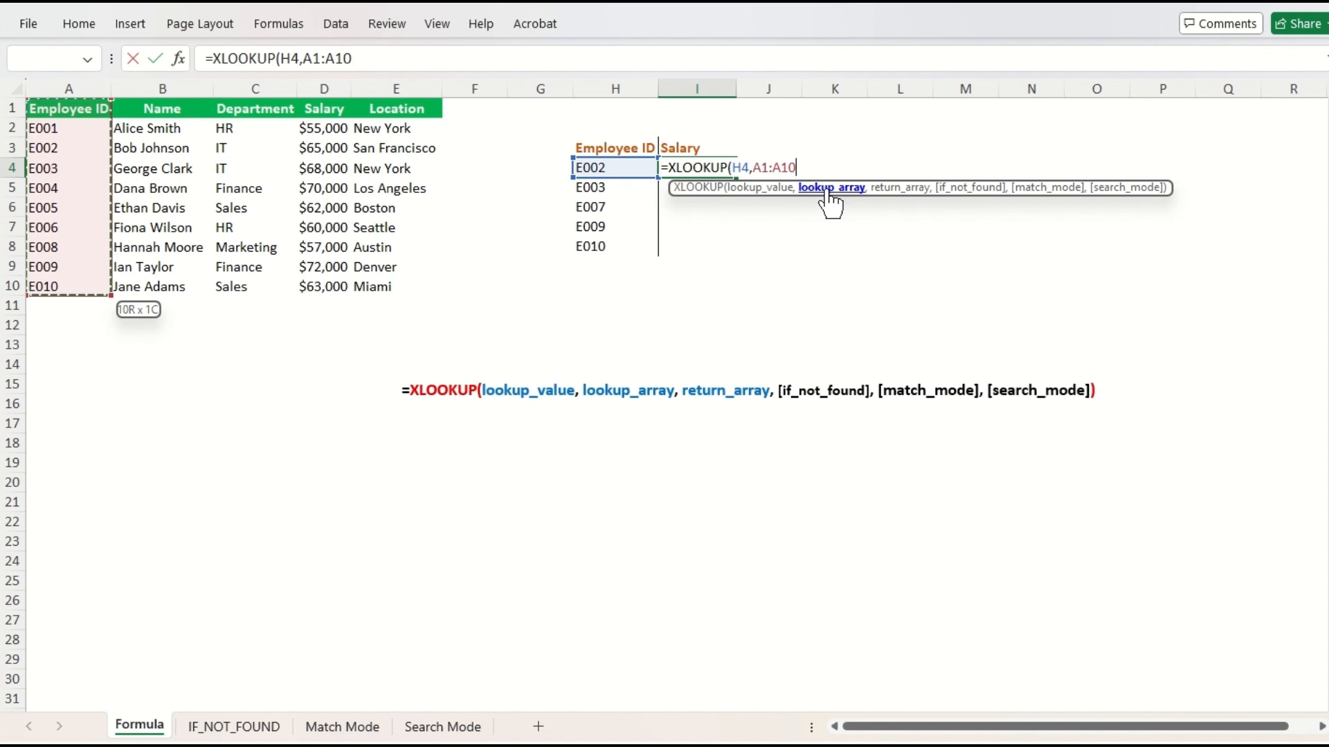
key(F4)
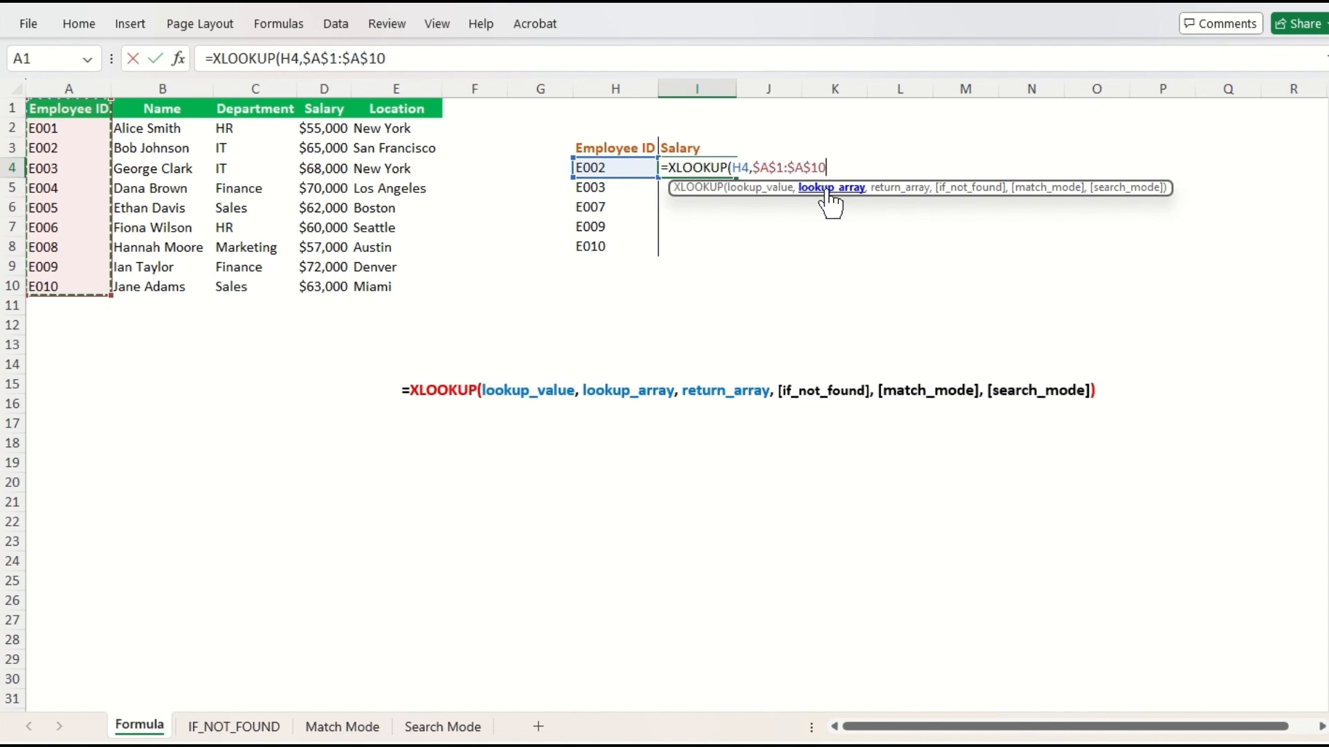
text(,)
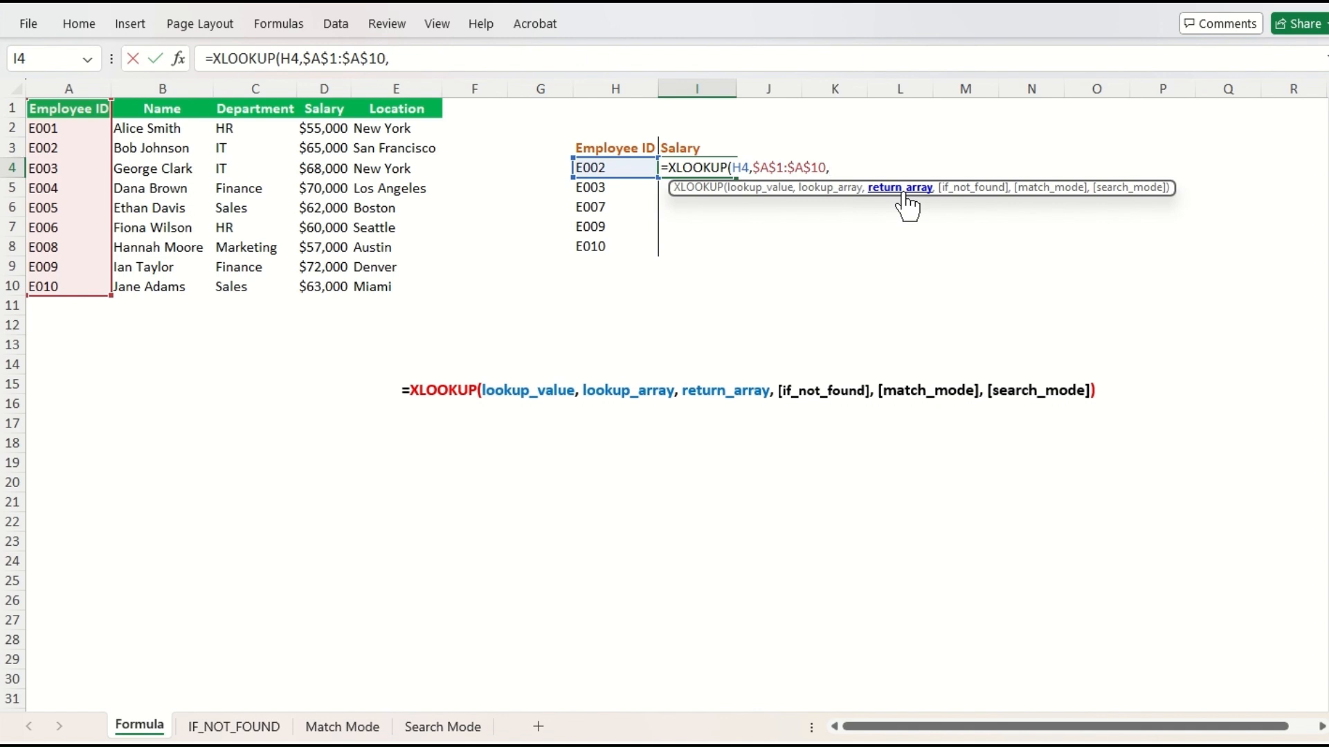
Supply the Salary column as the return array with the absolute range $D$1:$D$10, and close the XLOOKUP function
key(ctrl+Left)
key(ctrl+Left)
key(Left)
key(ctrl+Up)
key(ctrl+shift+Down)
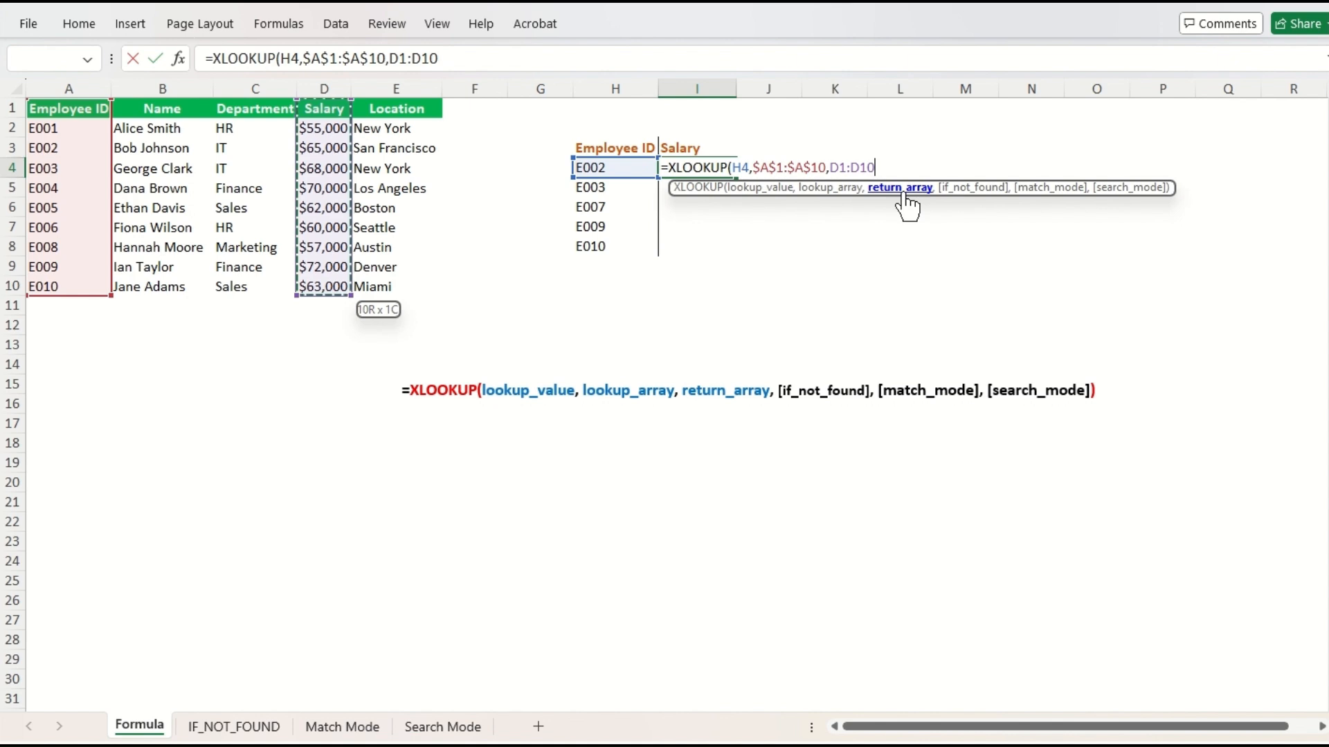
key(F4)
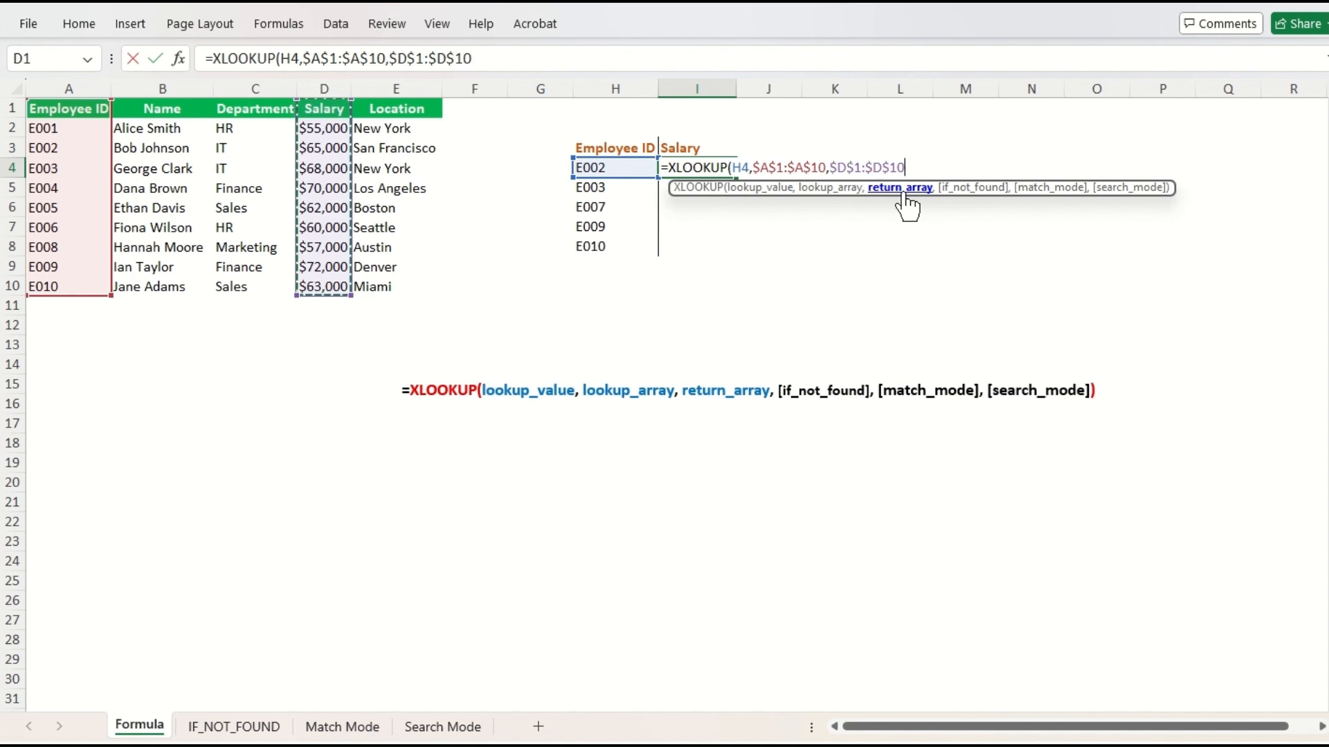
text())
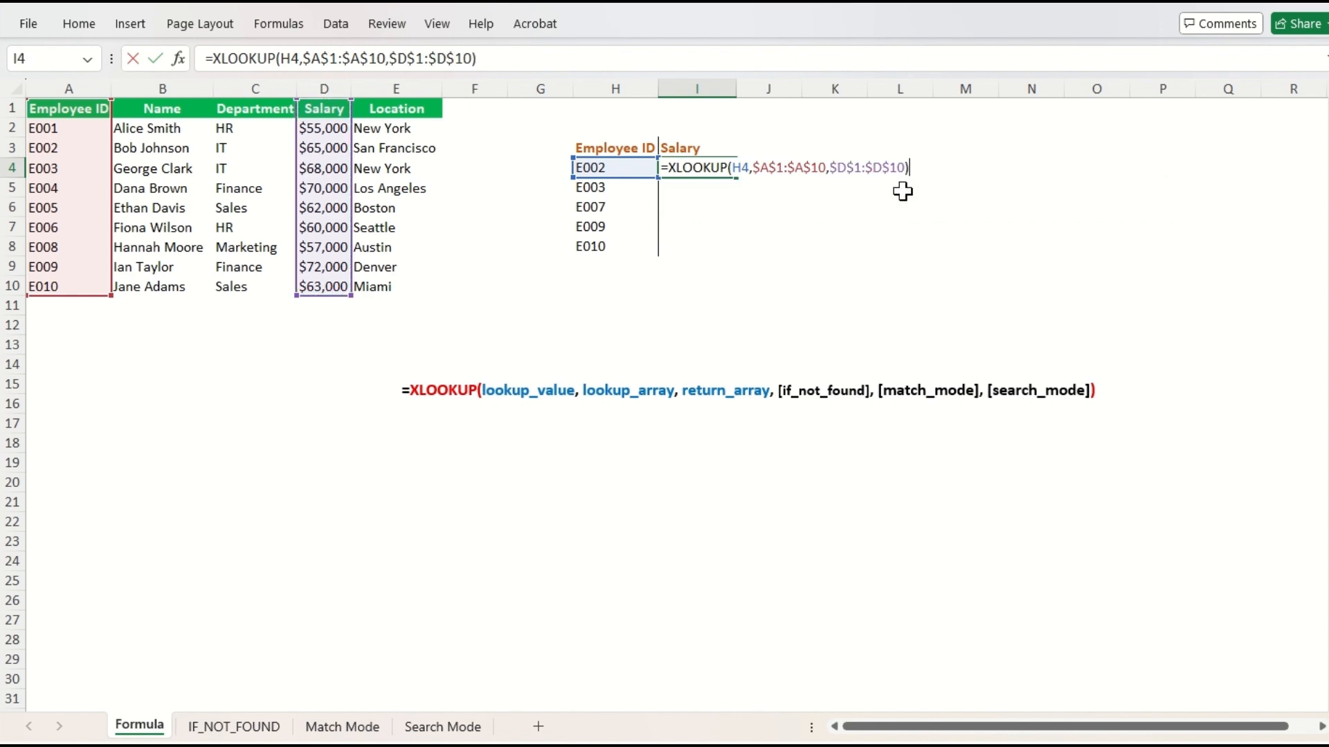
Enter the XLOOKUP formula in I4 and fill it down through I8
key(Return)
key(Up)
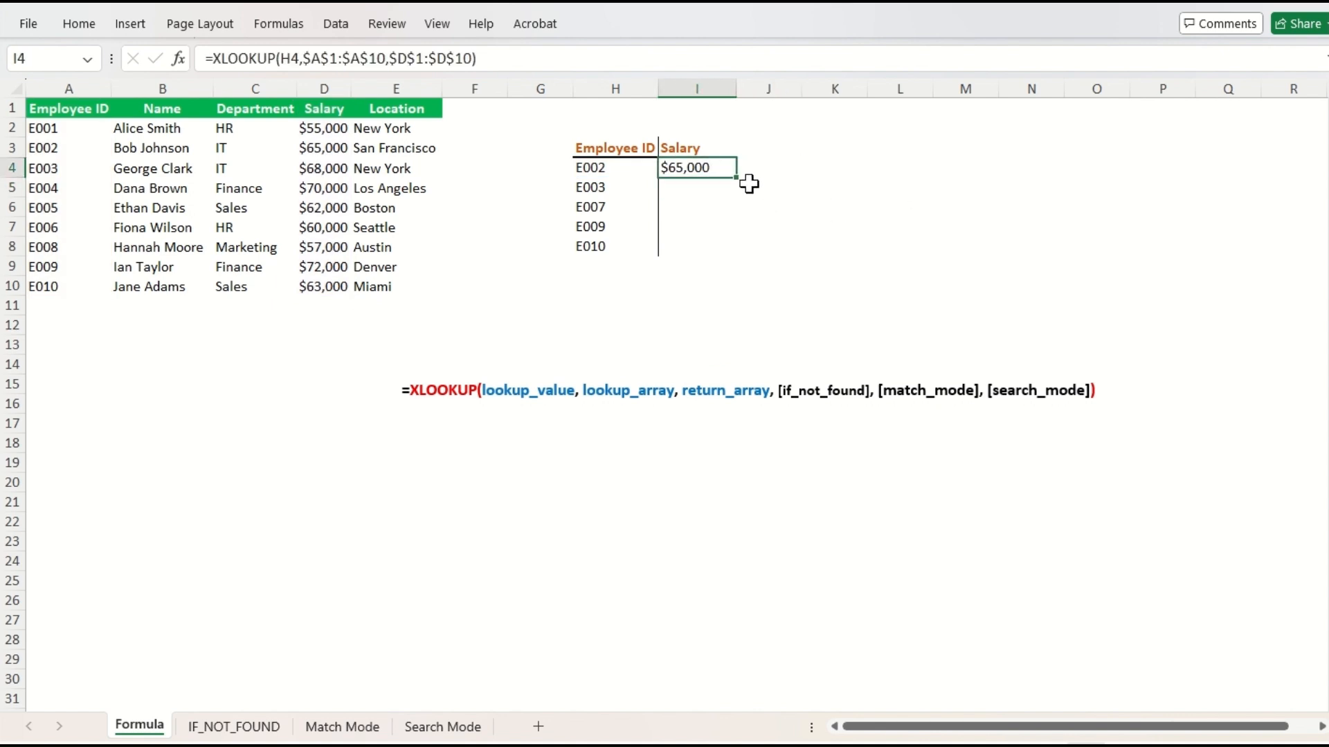
double_click(740, 180)
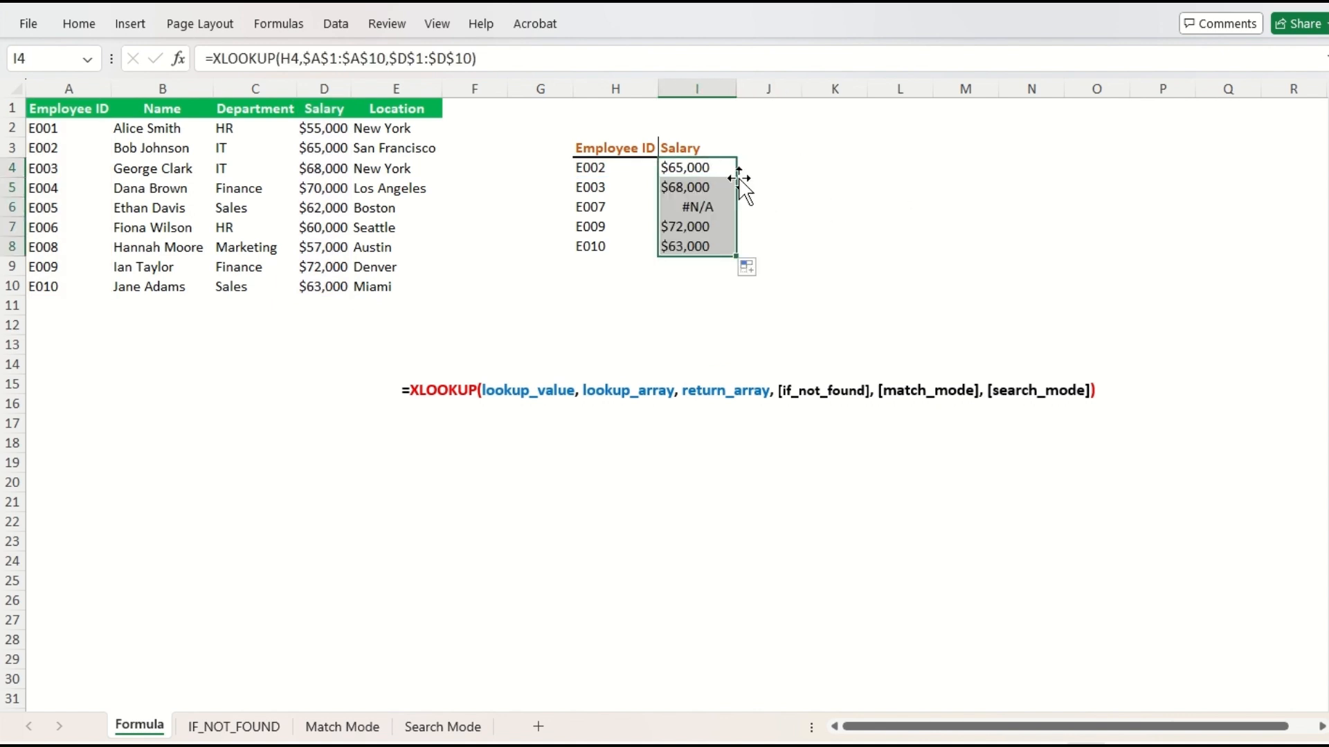
click(798, 169)
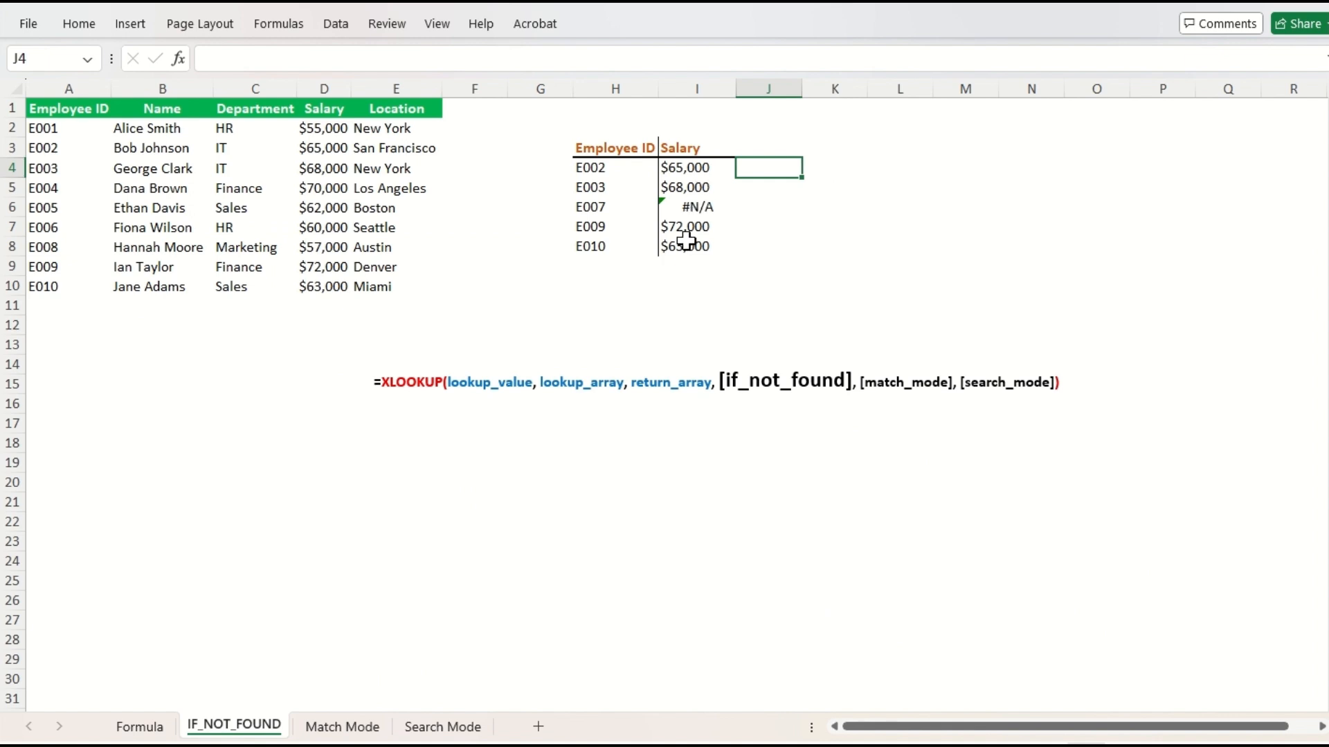
On the IF_NOT_FOUND sheet, add "Not Found" as the if_not_found argument of the XLOOKUP formula in I4
click(699, 216)
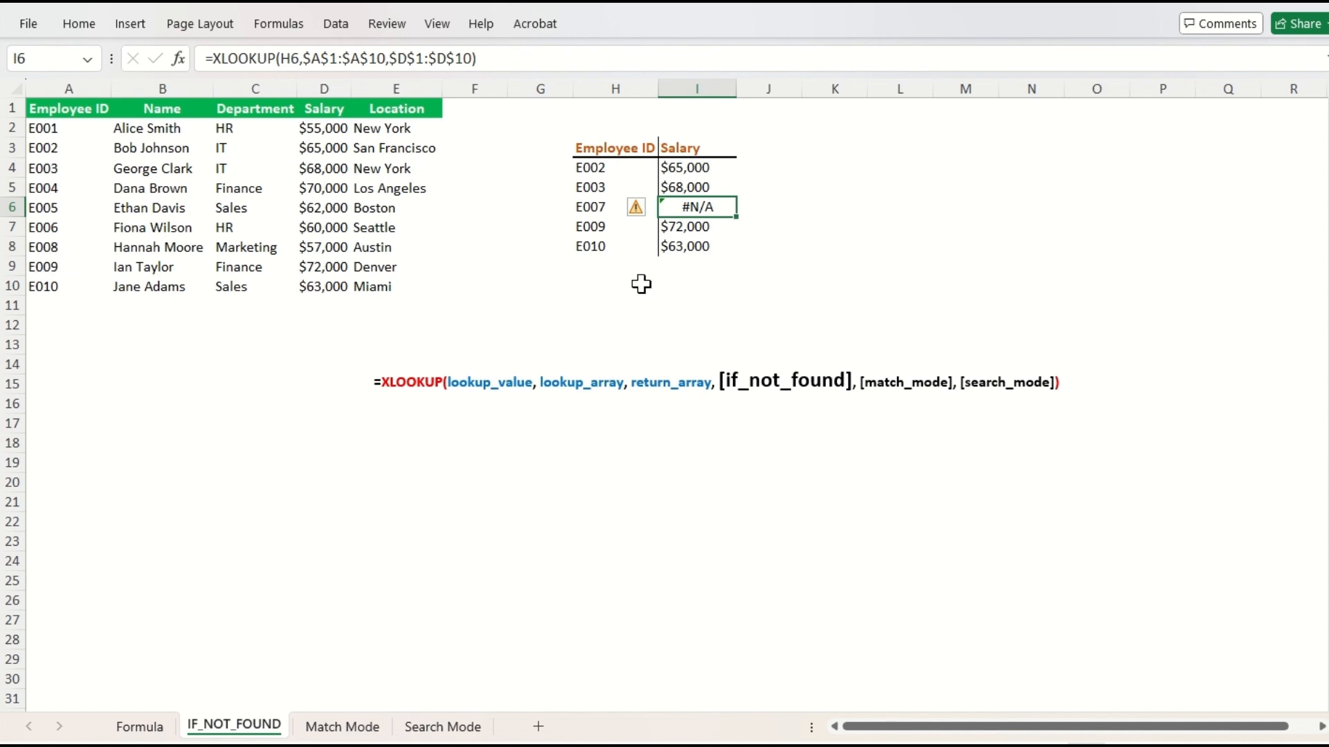
key(Up)
key(Up)
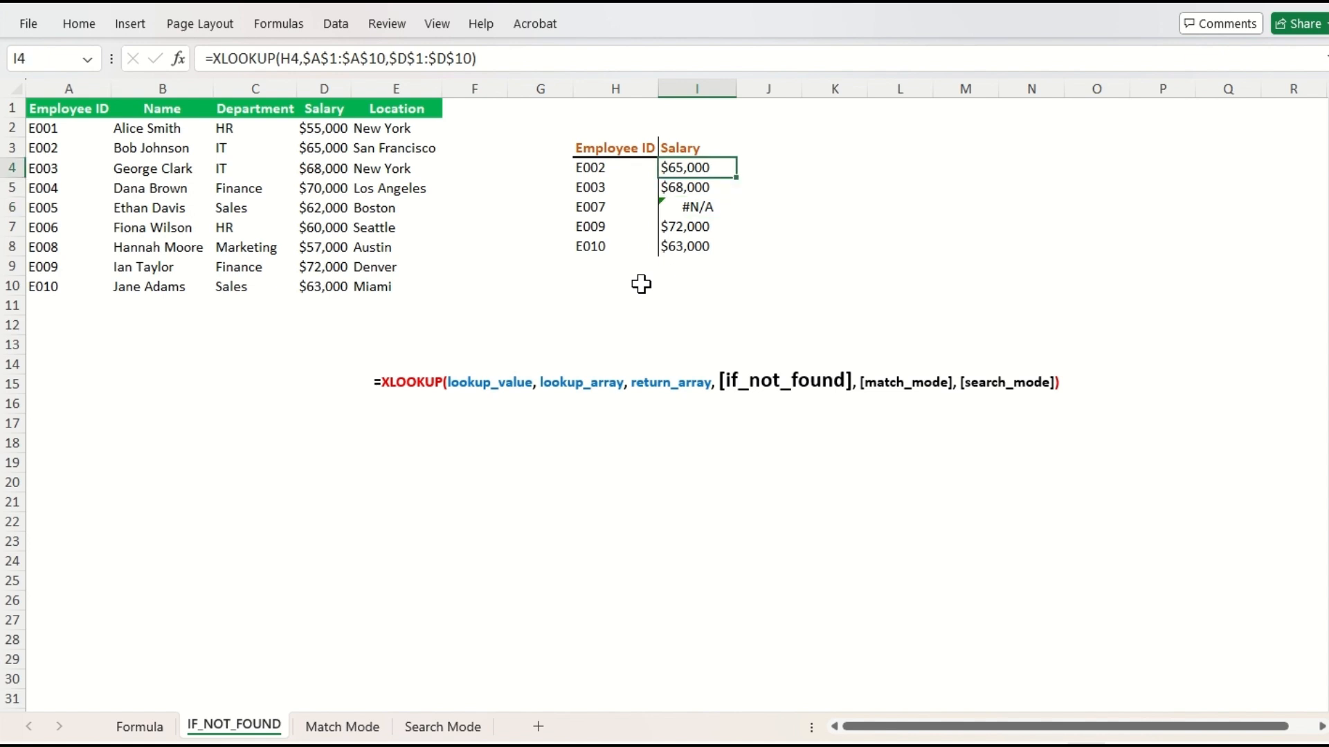
key(F2)
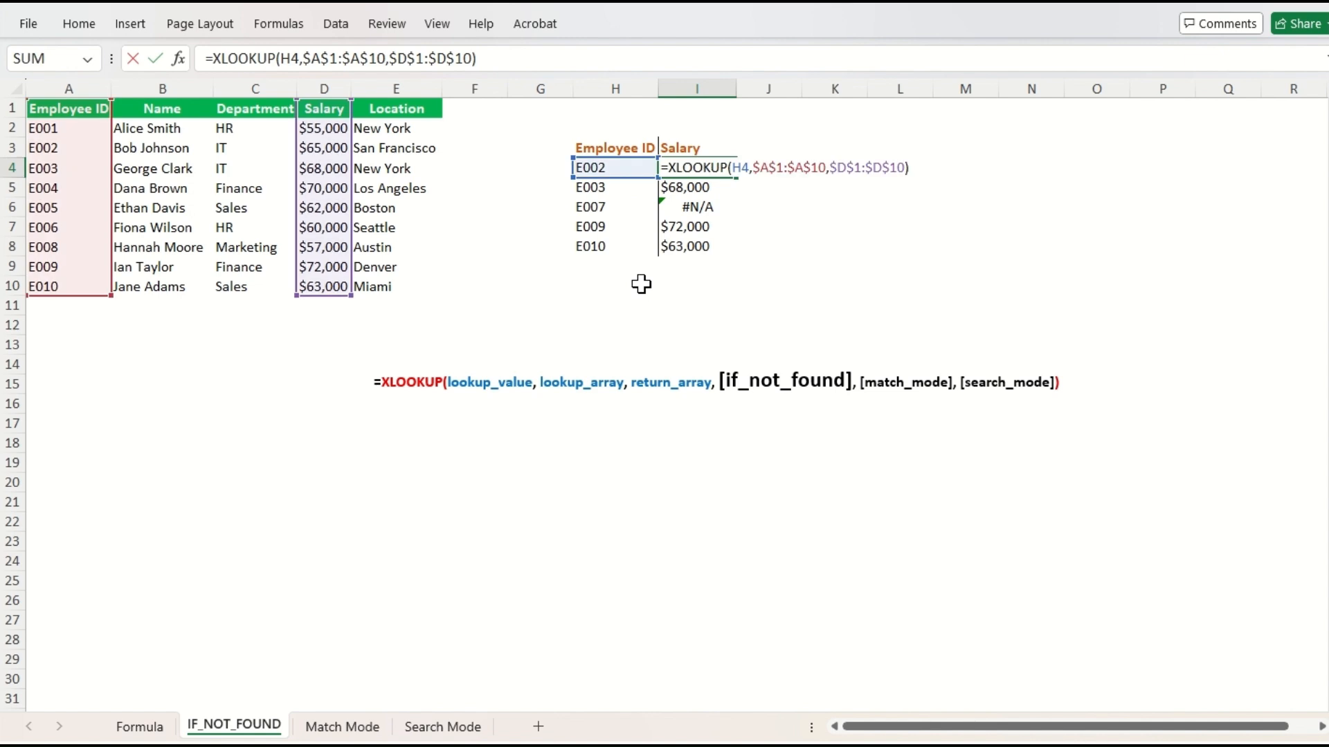
key(BackSpace)
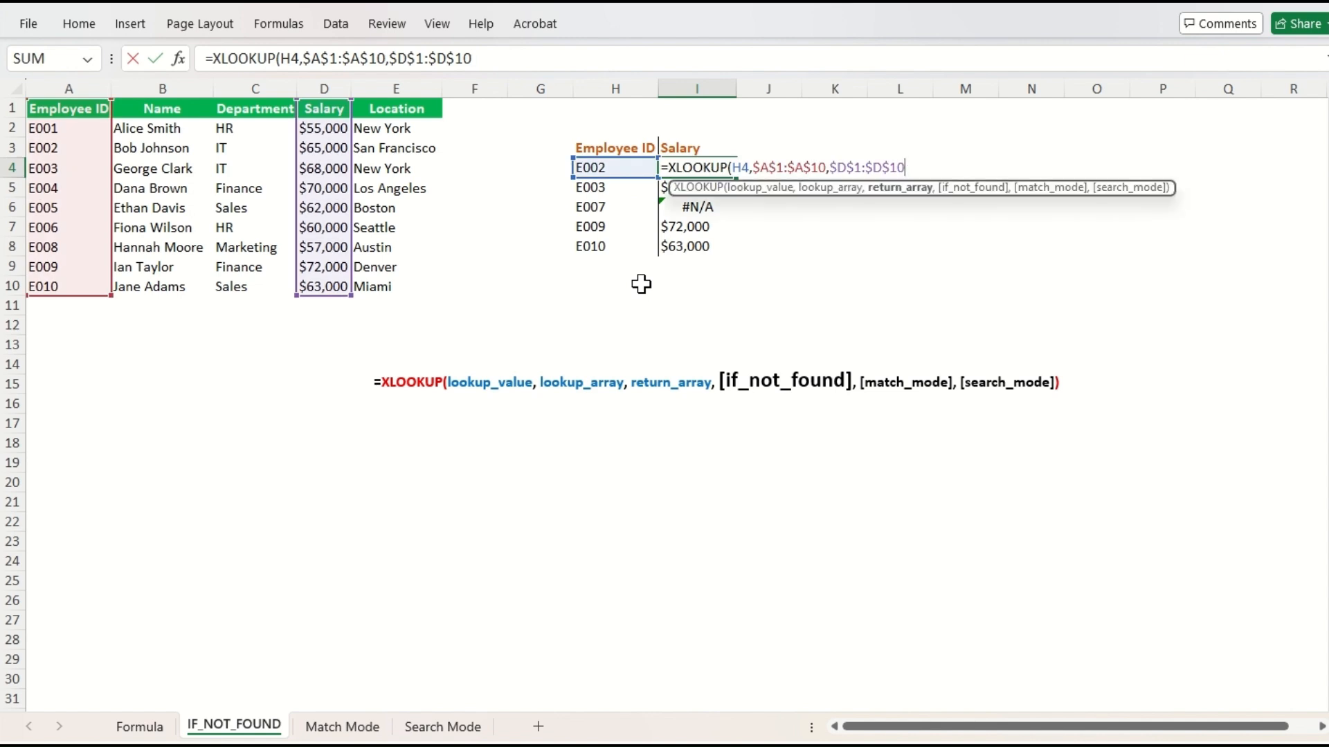
text(,)
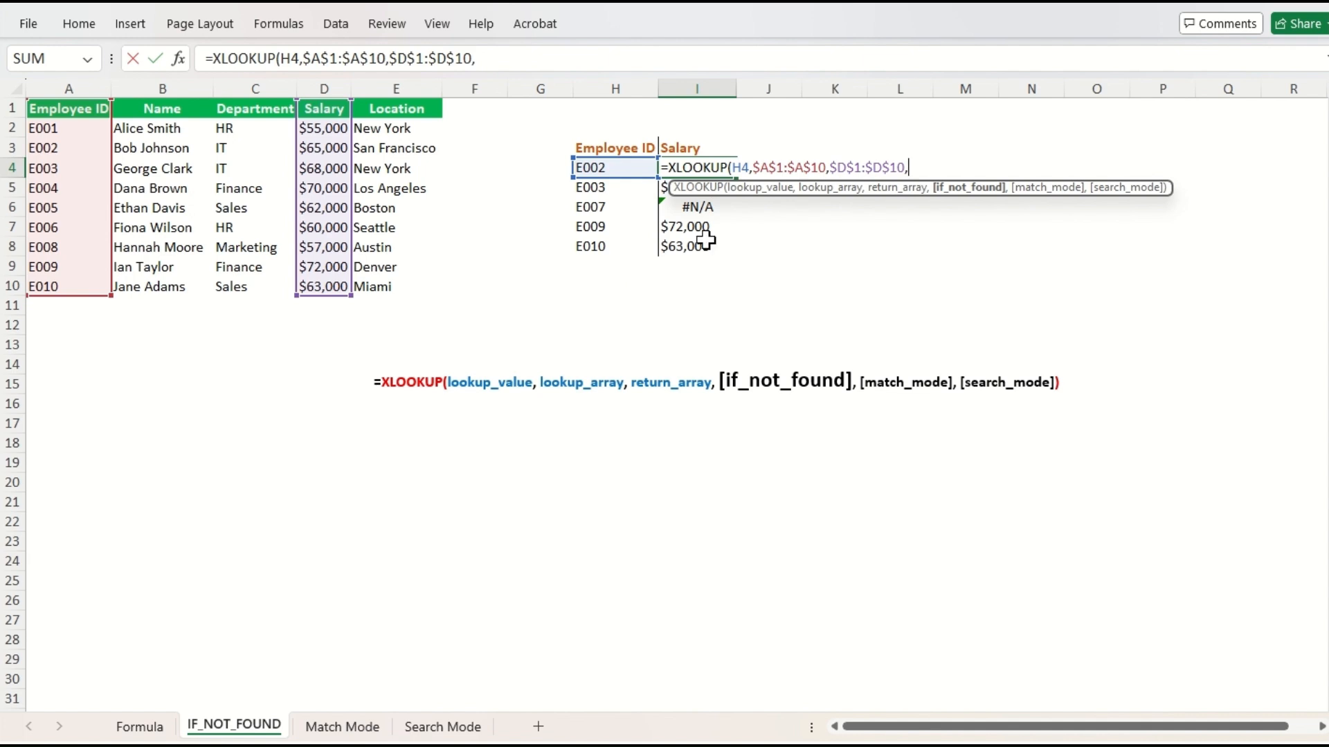
text("Not Found"))
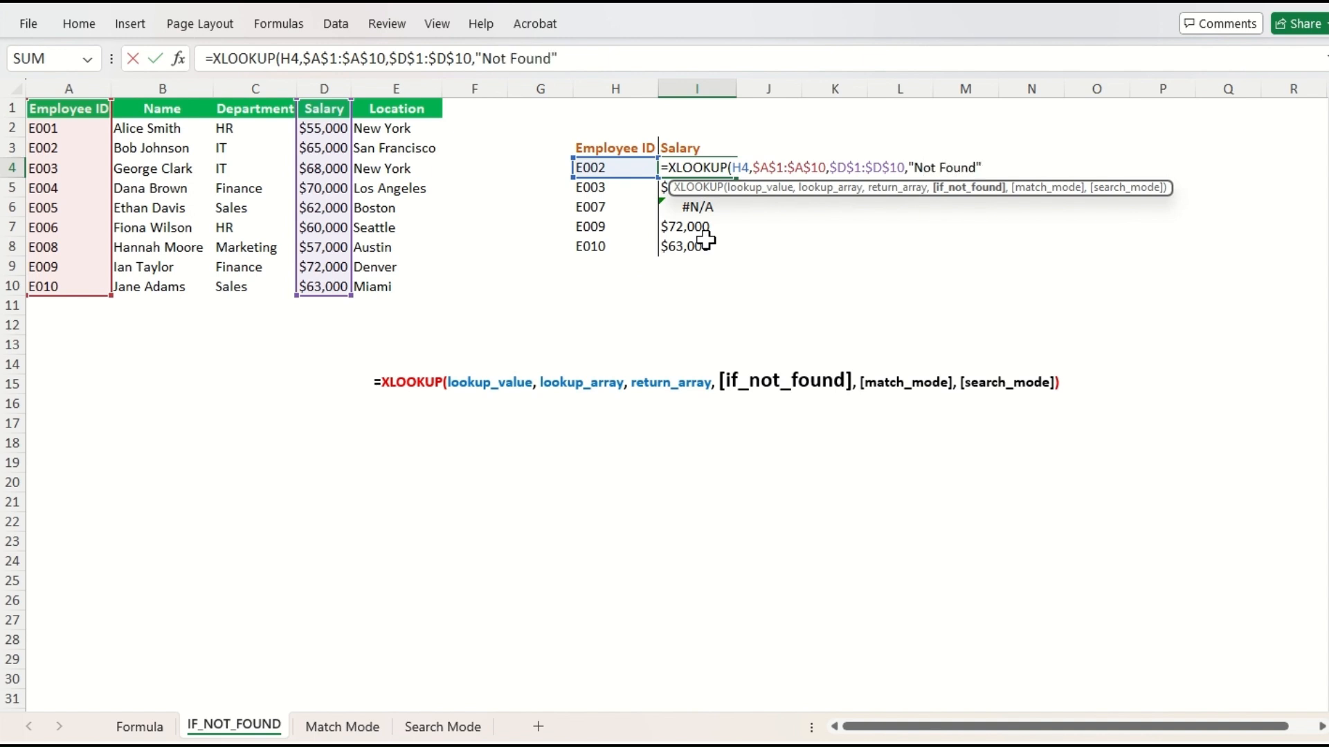
key(Return)
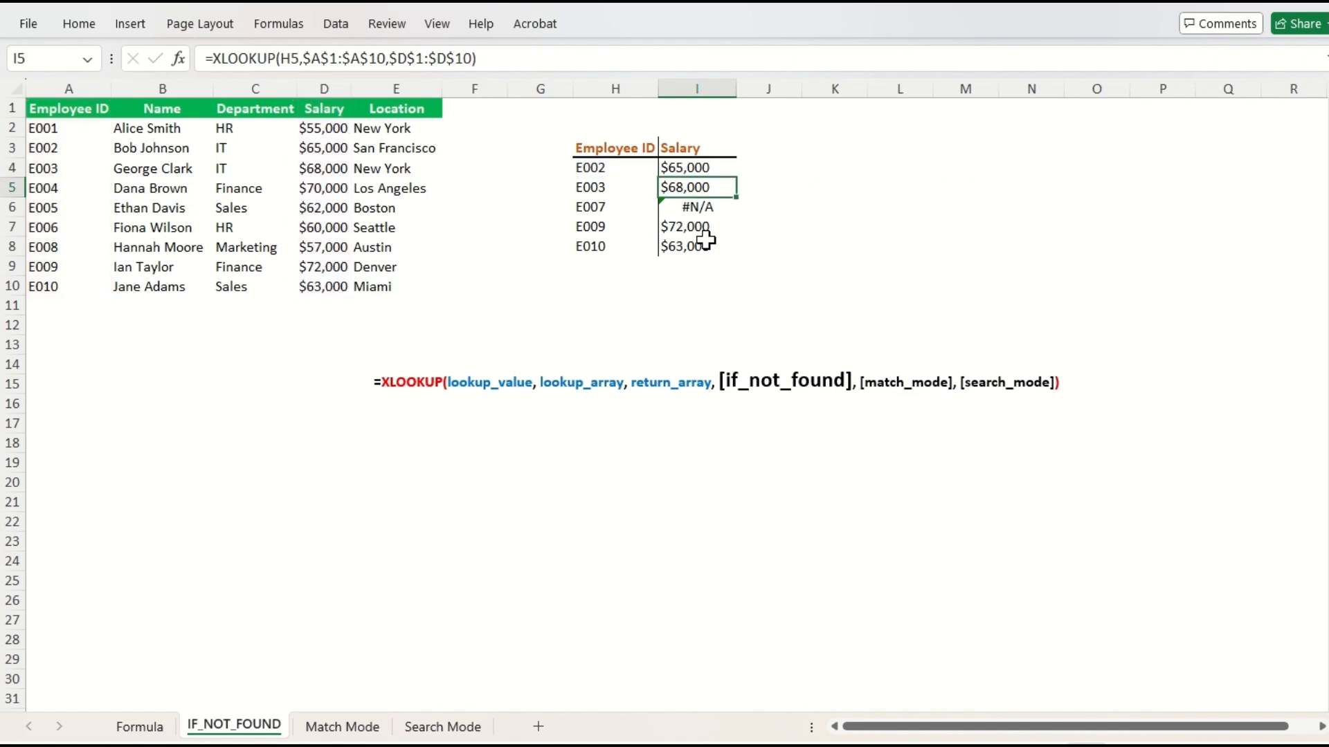
Fill the updated XLOOKUP formula from I4 down through I8
key(Up)
shift+click(706, 240)
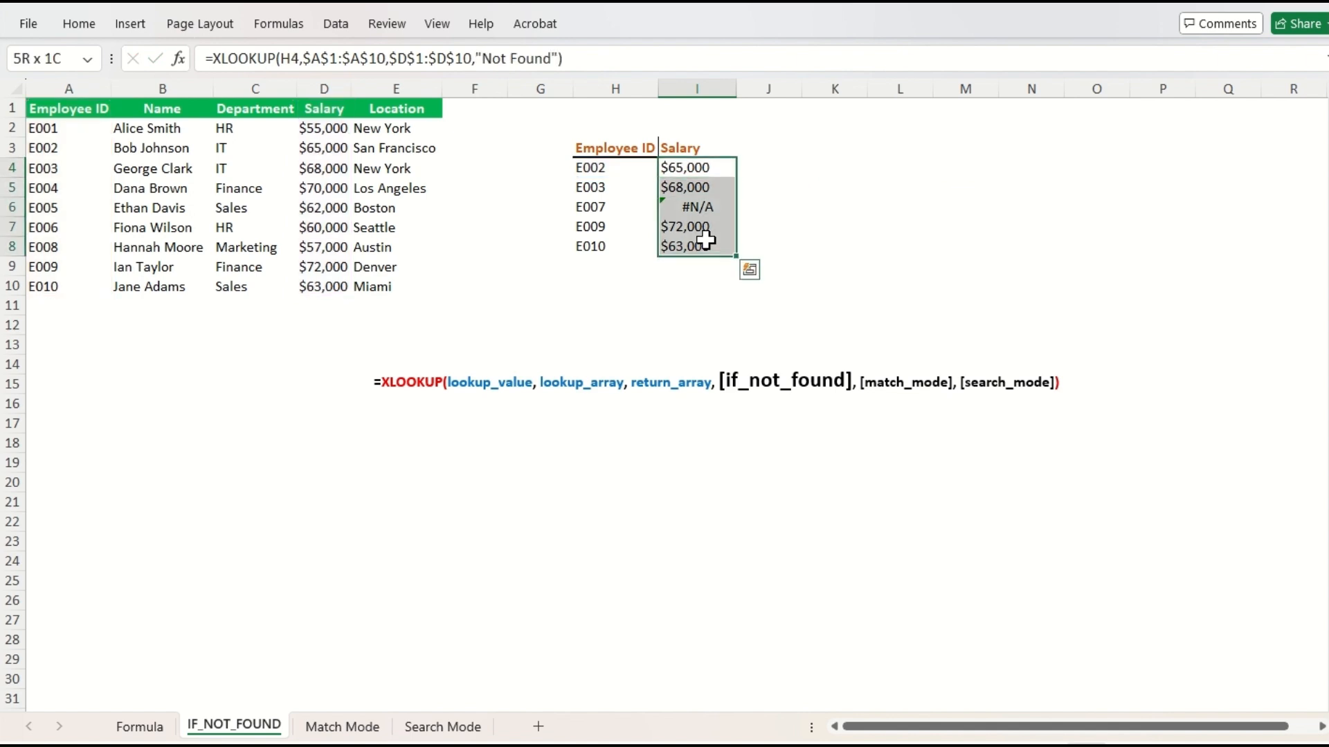
key(ctrl+d)
key(Right)
key(Down)
key(Down)
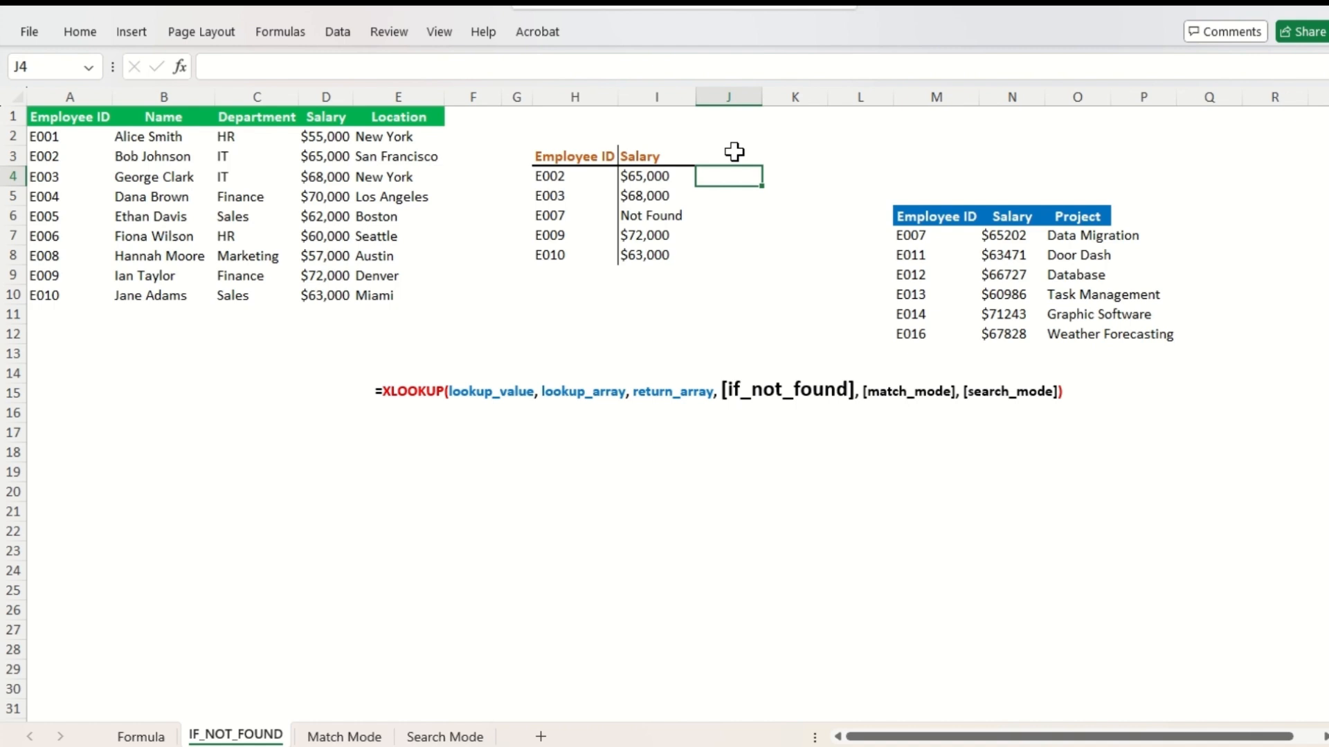
Make the E007 row of the lookup table bold, covering cells H6:I6
key(Left)
key(Left)
key(Down)
key(Down)
key(shift+Right)
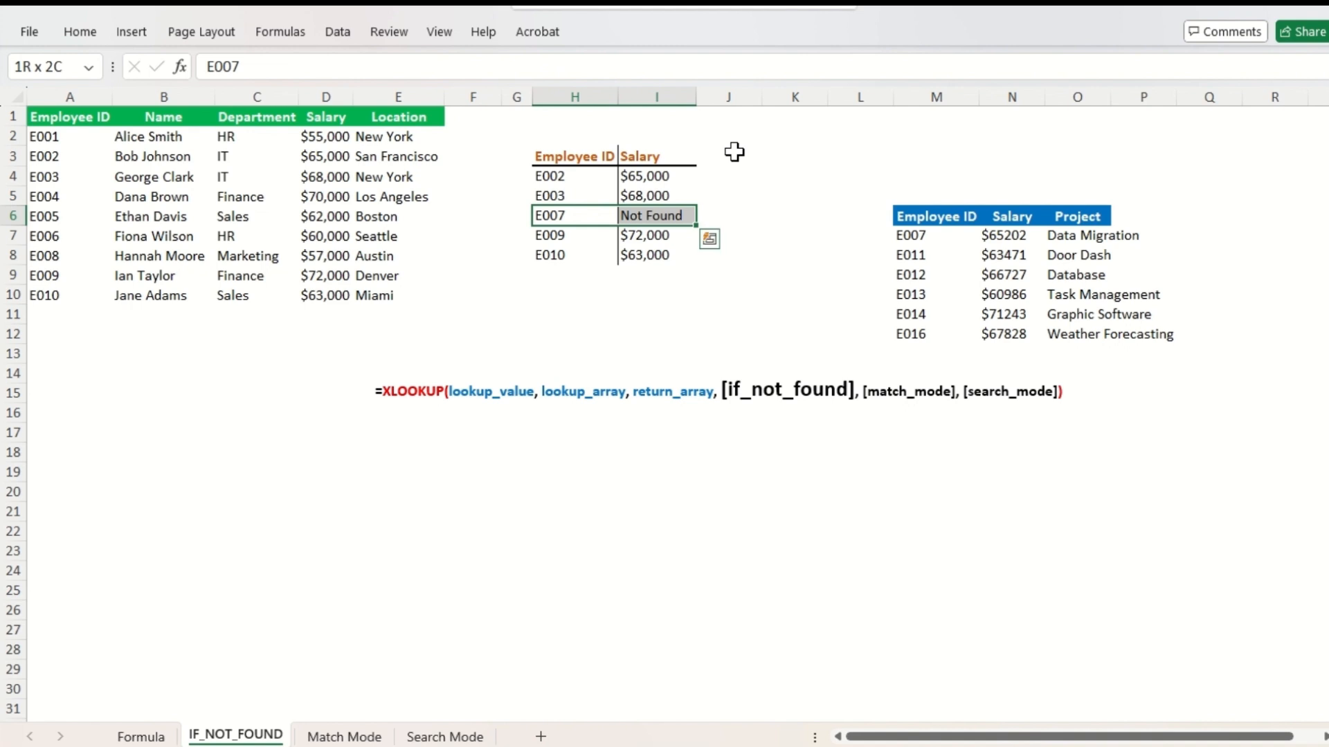
key(ctrl+b)
key(Right)
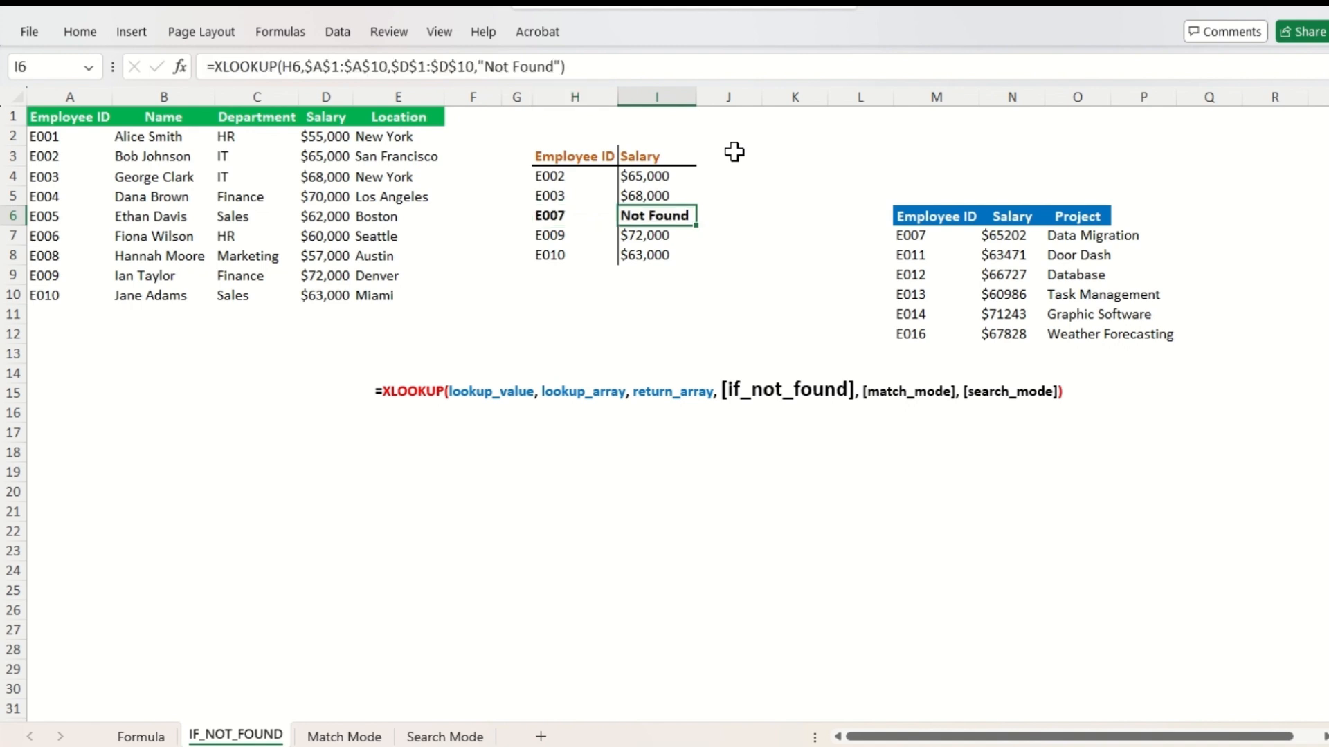
Remove the "Not Found" text from the XLOOKUP formula in I4, leaving the if_not_found argument empty
key(Right)
key(Up)
key(Up)
key(Left)
key(F2)
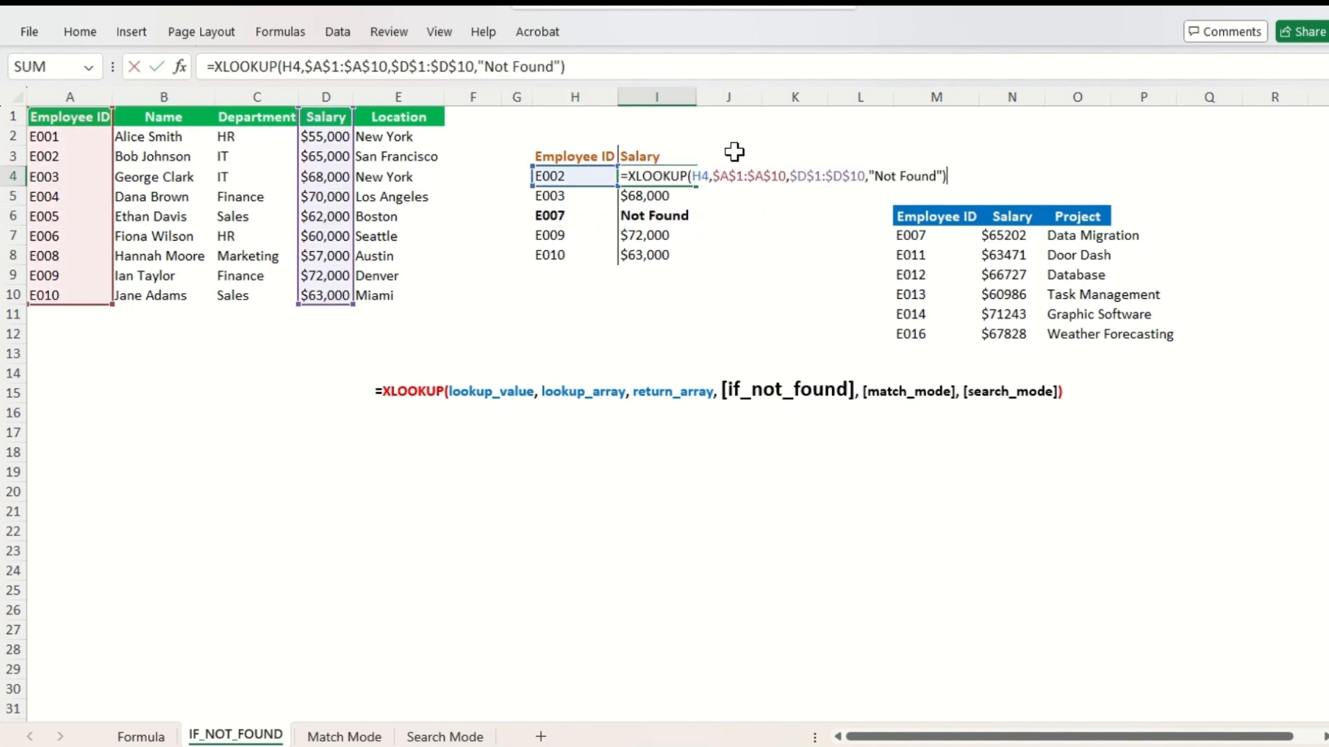
key(Left)
key(BackSpace)
key(BackSpace)
key(BackSpace)
key(BackSpace)
key(BackSpace)
key(BackSpace)
key(BackSpace)
key(BackSpace)
key(BackSpace)
key(BackSpace)
key(BackSpace)
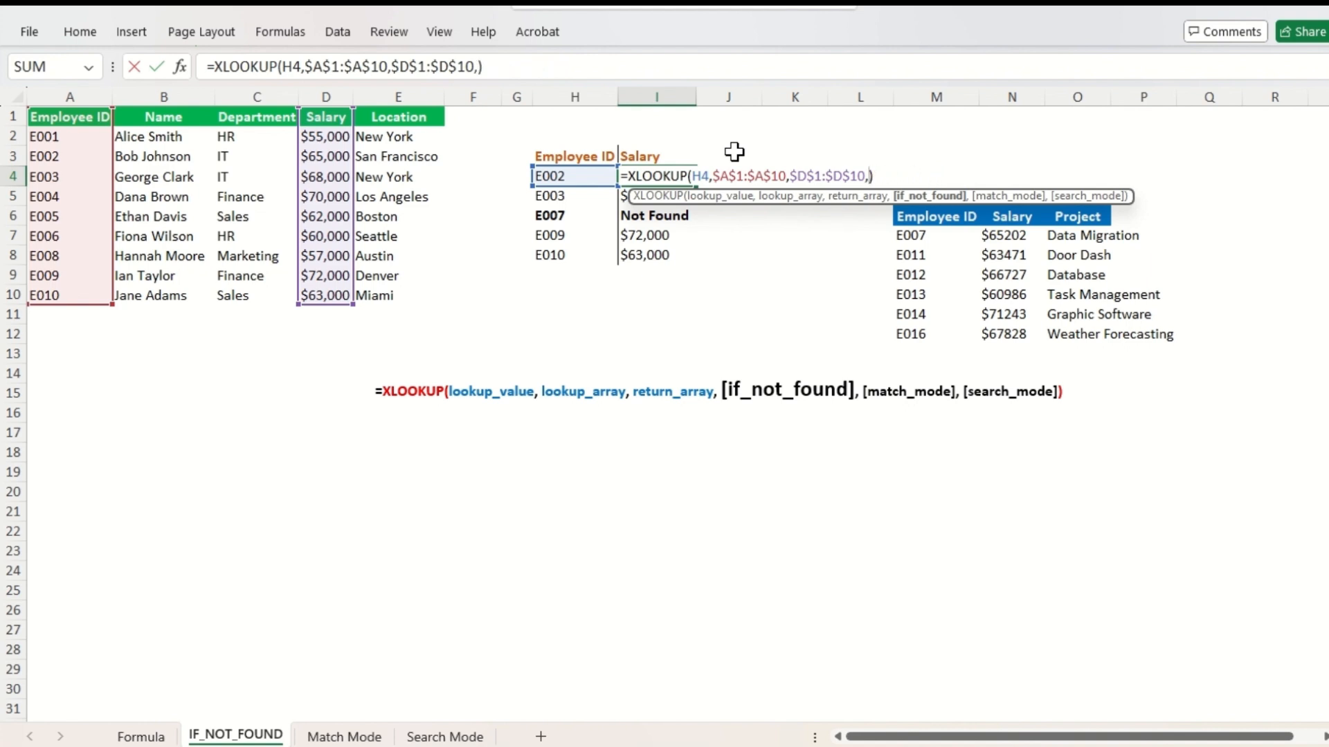
Nest a second XLOOKUP in the if_not_found argument, with H4 as its lookup value
text(xl)
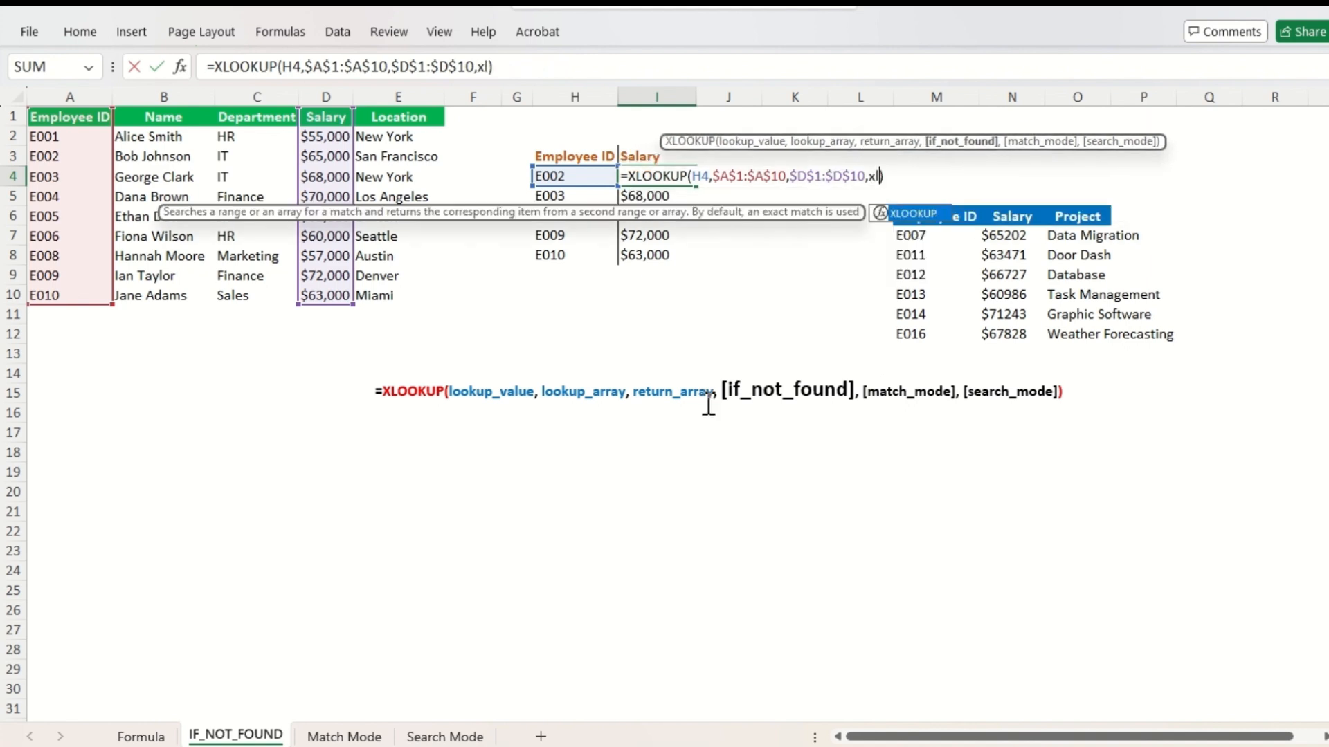
key(Tab)
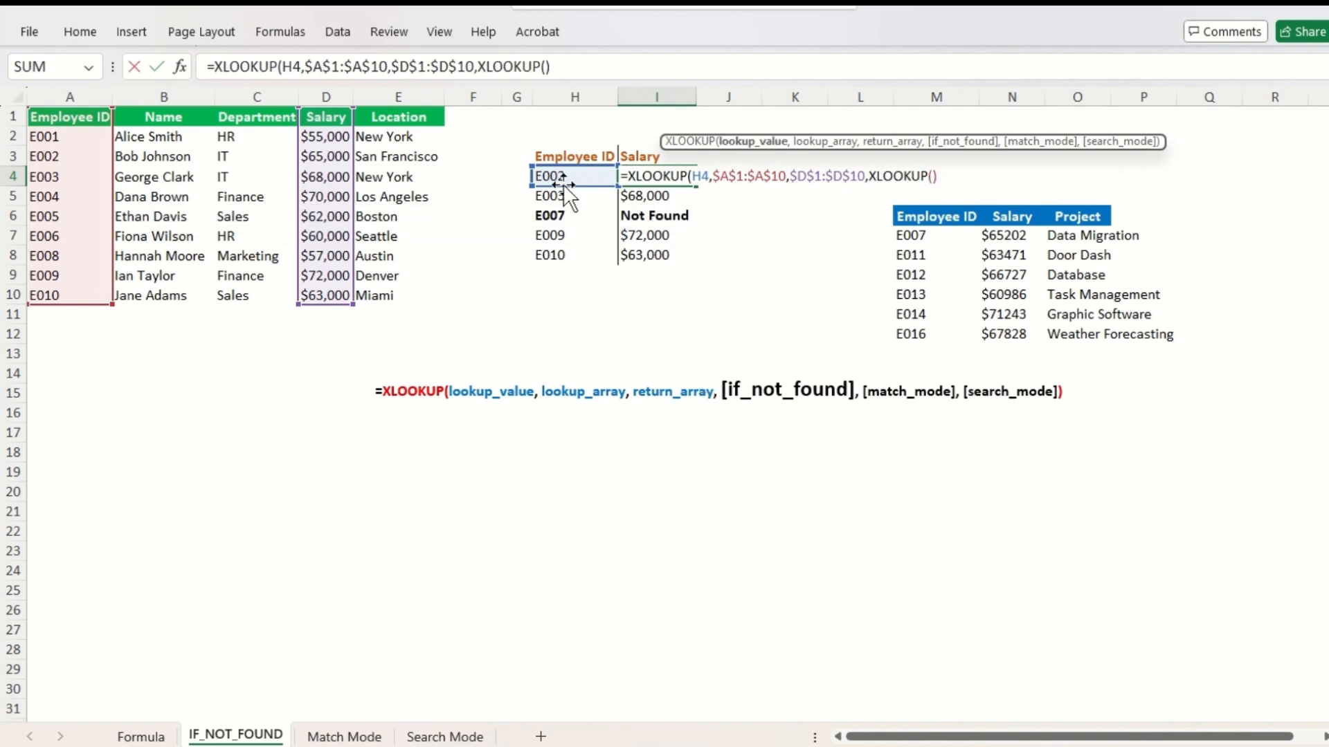
key(Left)
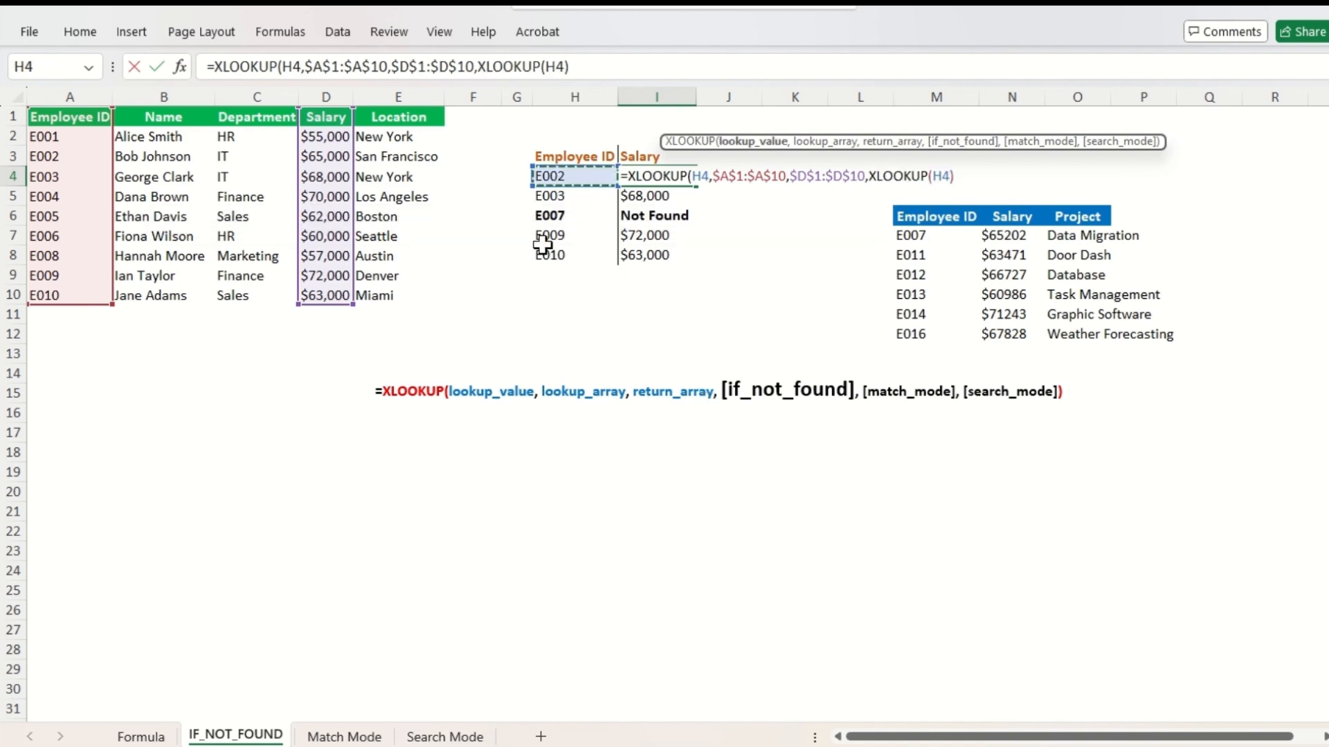
text(,)
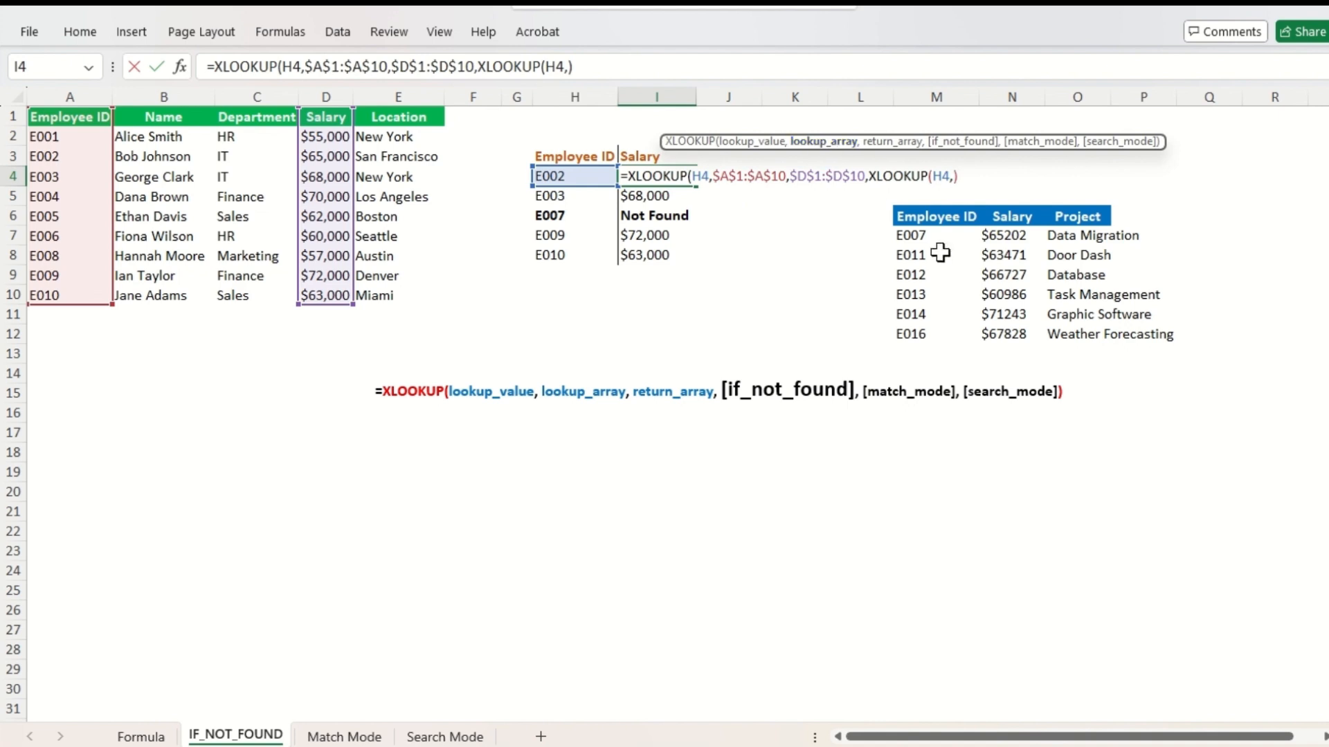
Supply the second table's Employee ID column as the nested lookup array, using the absolute range $M$6:$M$12
click(931, 217)
key(ctrl+shift+Down)
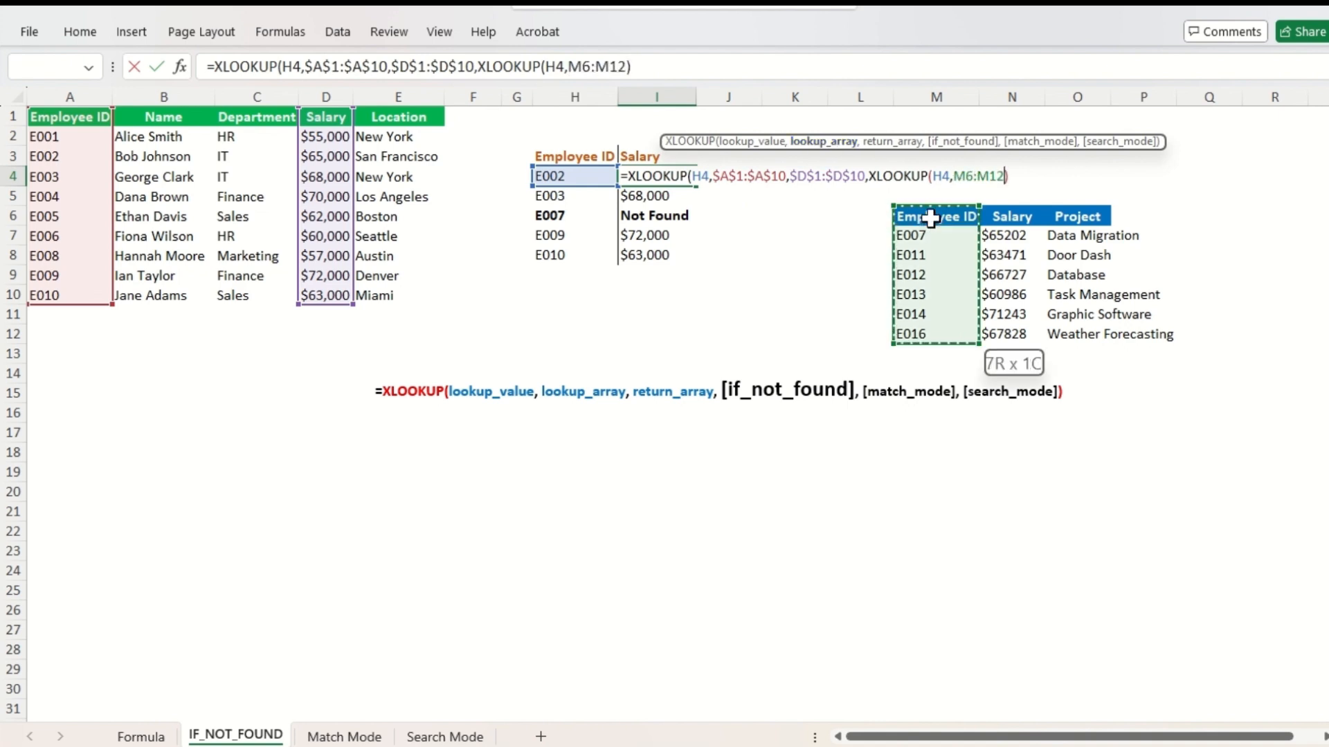
key(F4)
text(,)
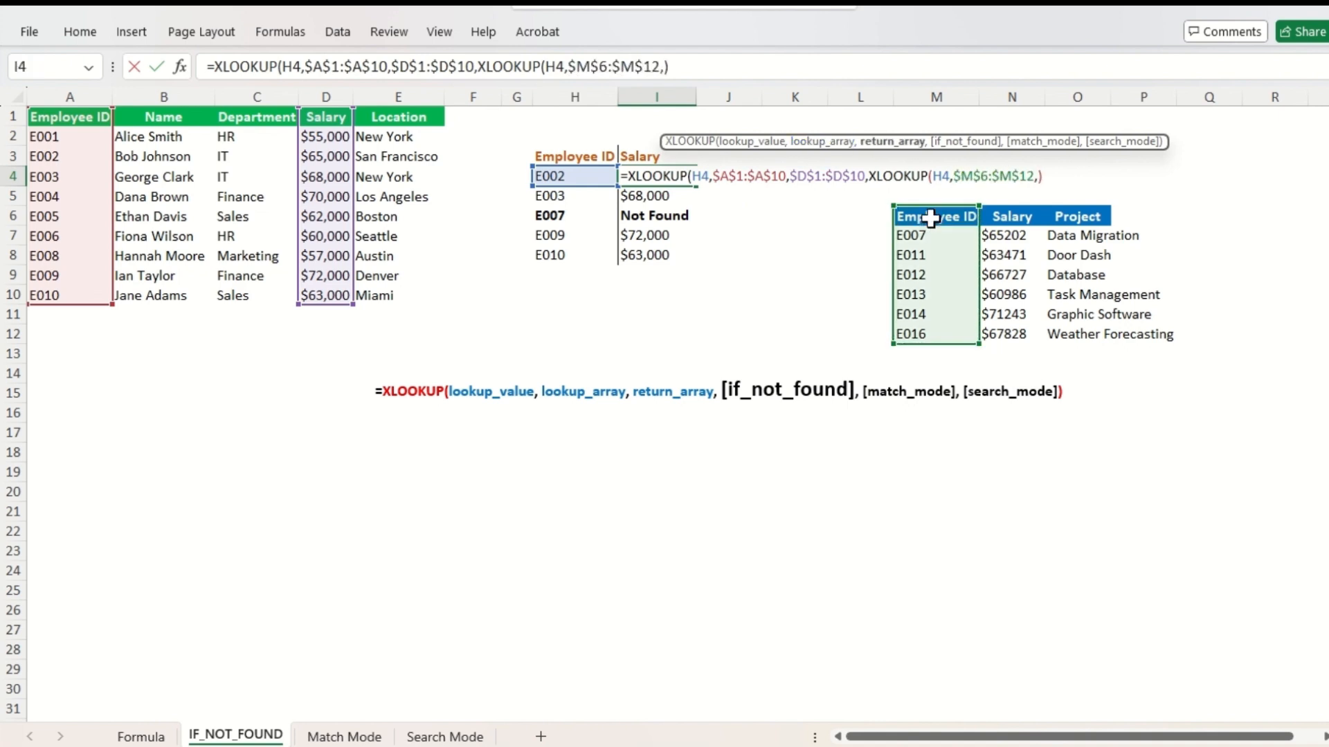
Supply the second table's Salary column as the nested return array with absolute range $N$6:$N$12, and close the nested function
click(1018, 219)
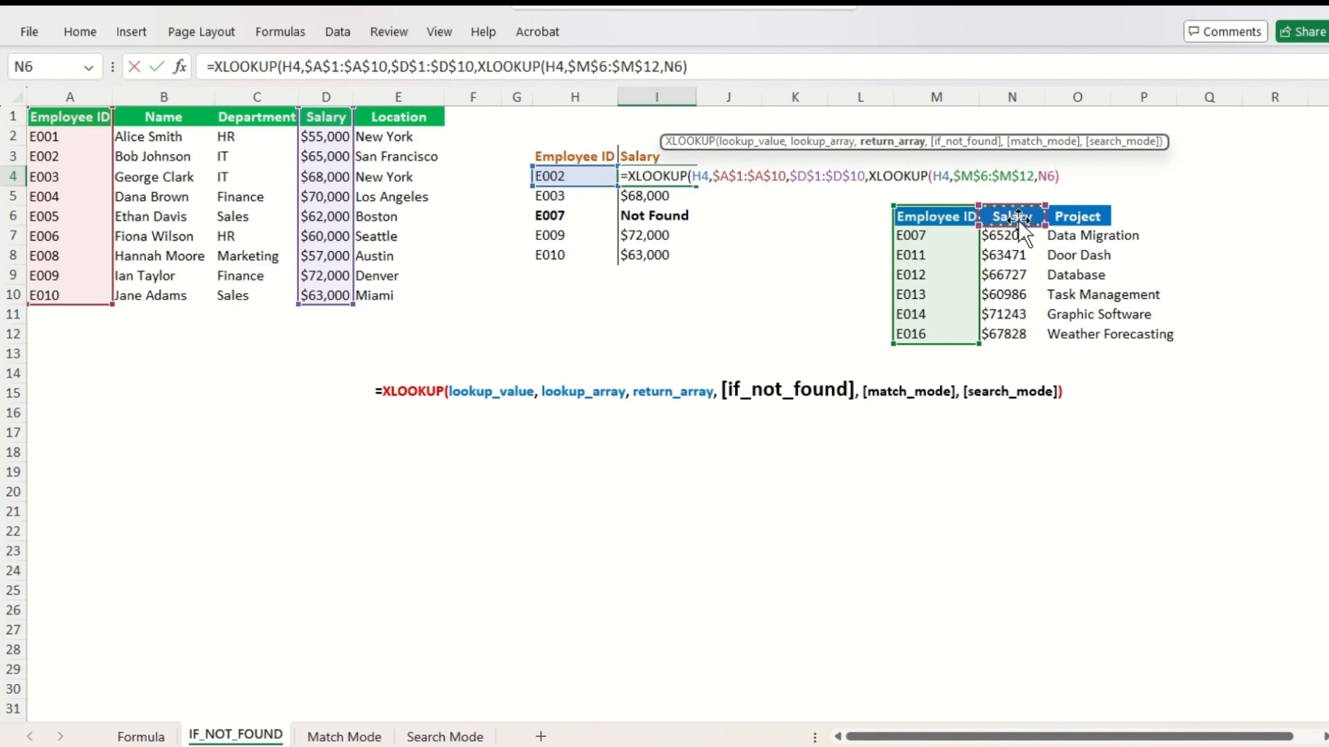
drag(1019, 219, 1012, 336)
key(F4)
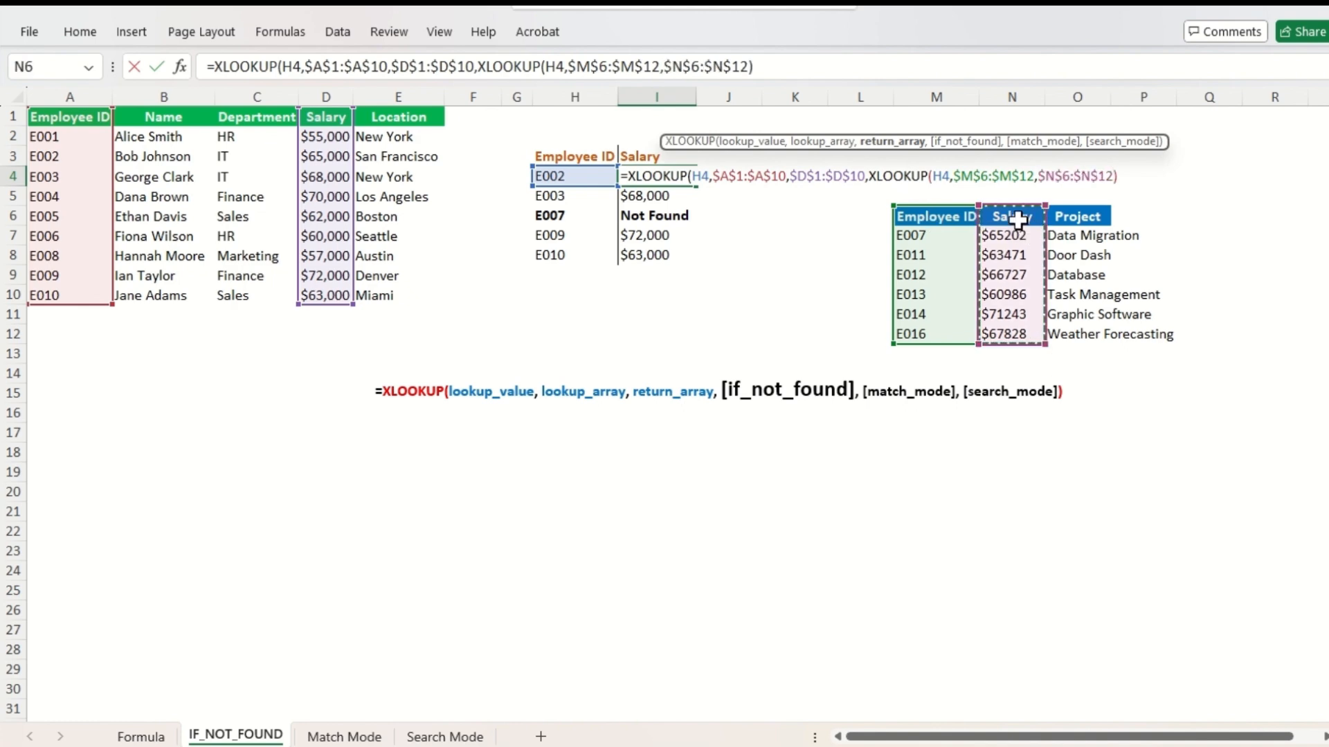
text())
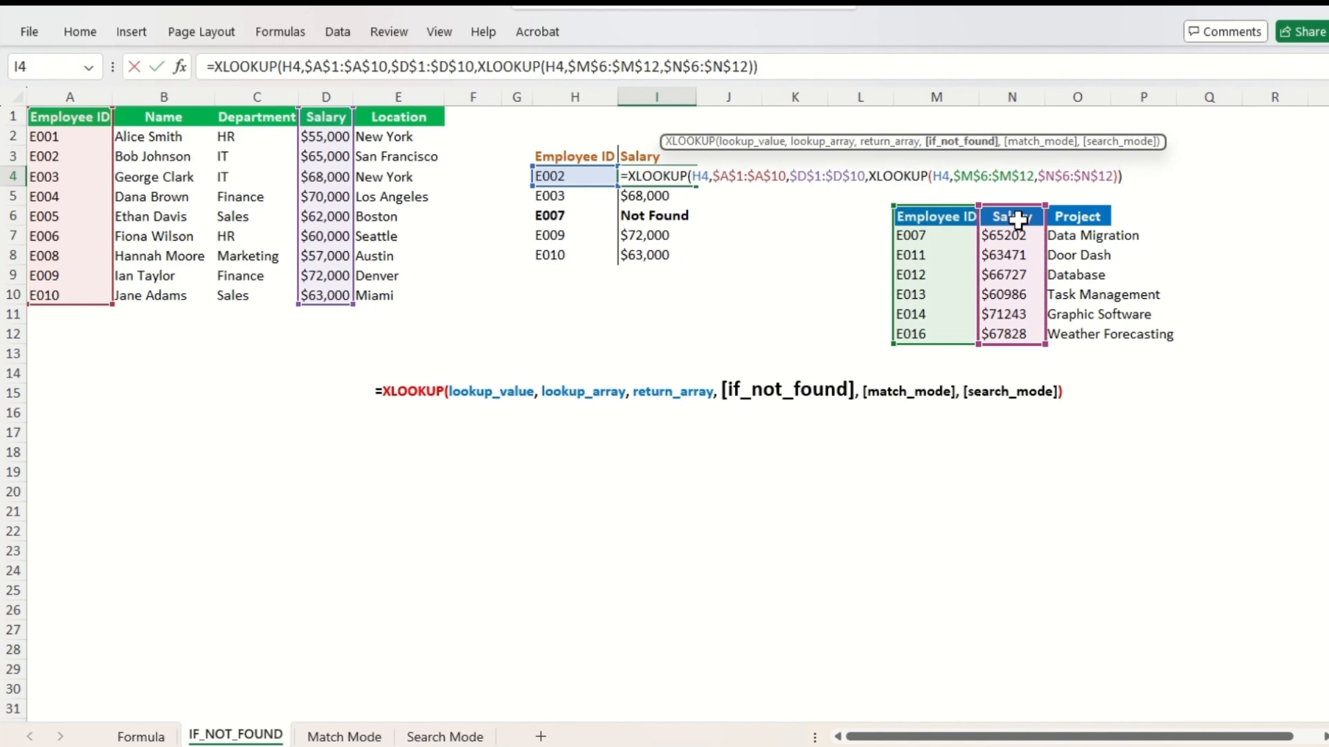
Commit the nested XLOOKUP formula in I4 and fill it down through I8
key(Return)
key(Up)
key(ctrl+shift+Down)
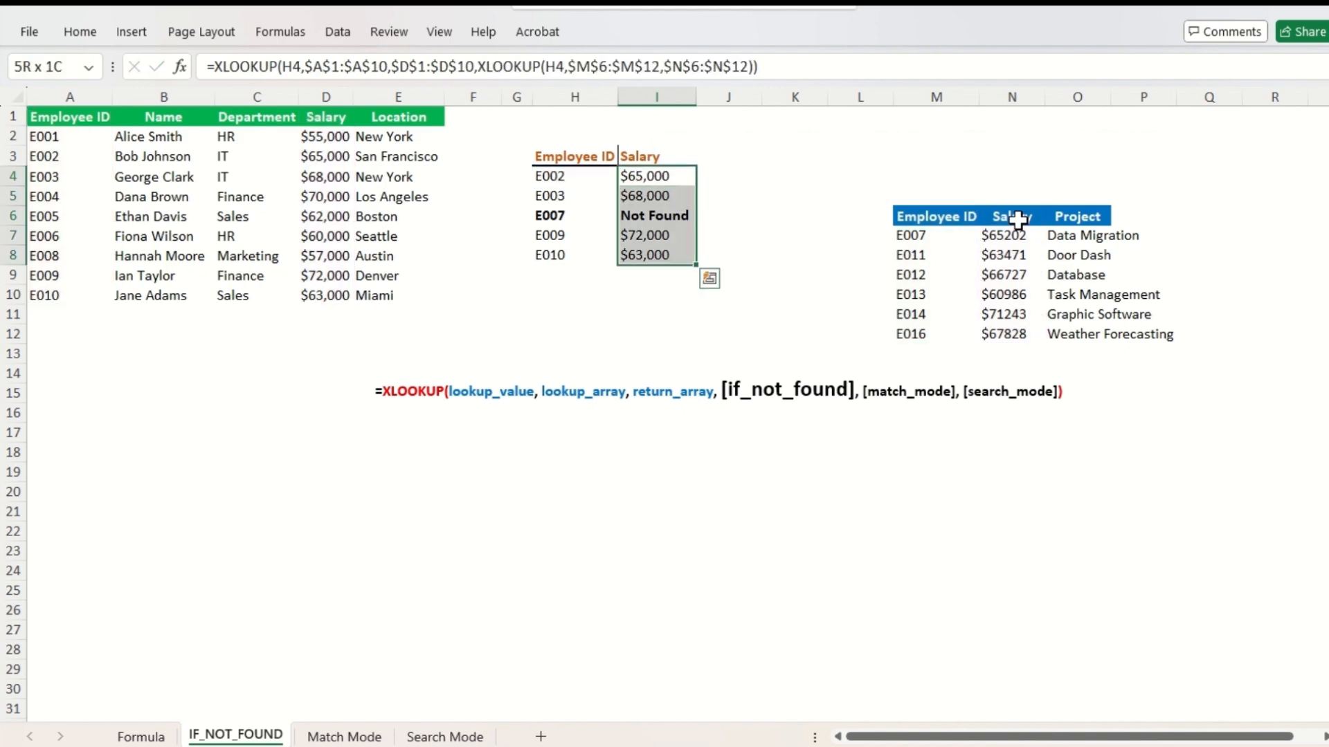
key(ctrl+d)
Examine the salary returned for employee E007 and its nested formula in I6
key(Down)
key(Left)
key(Down)
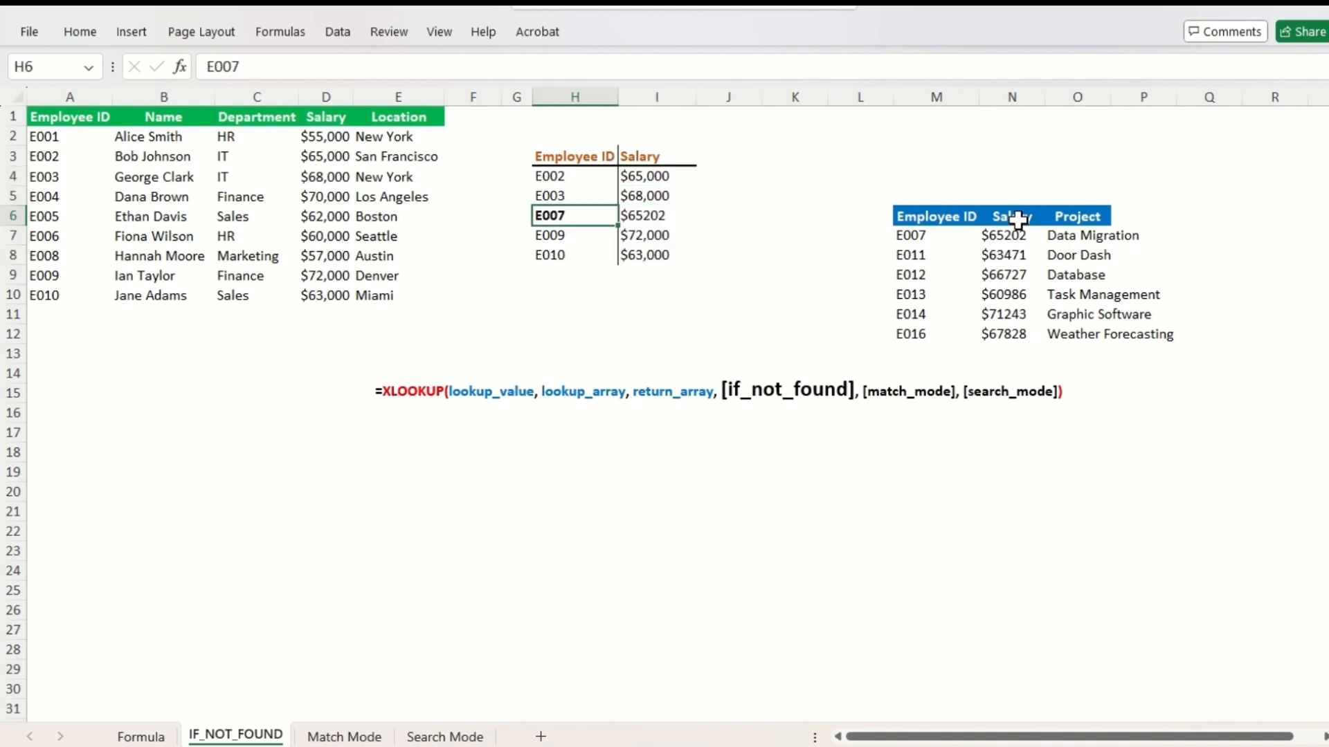
key(Right)
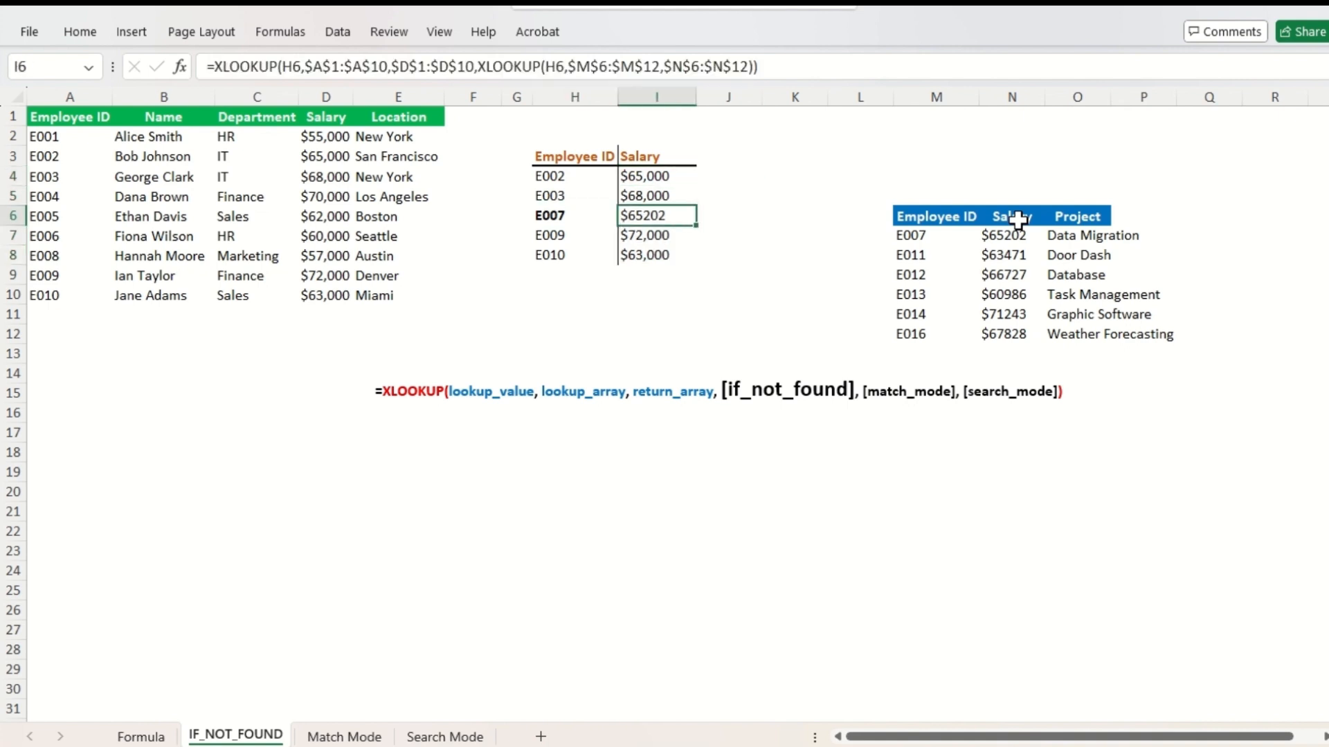
key(Left)
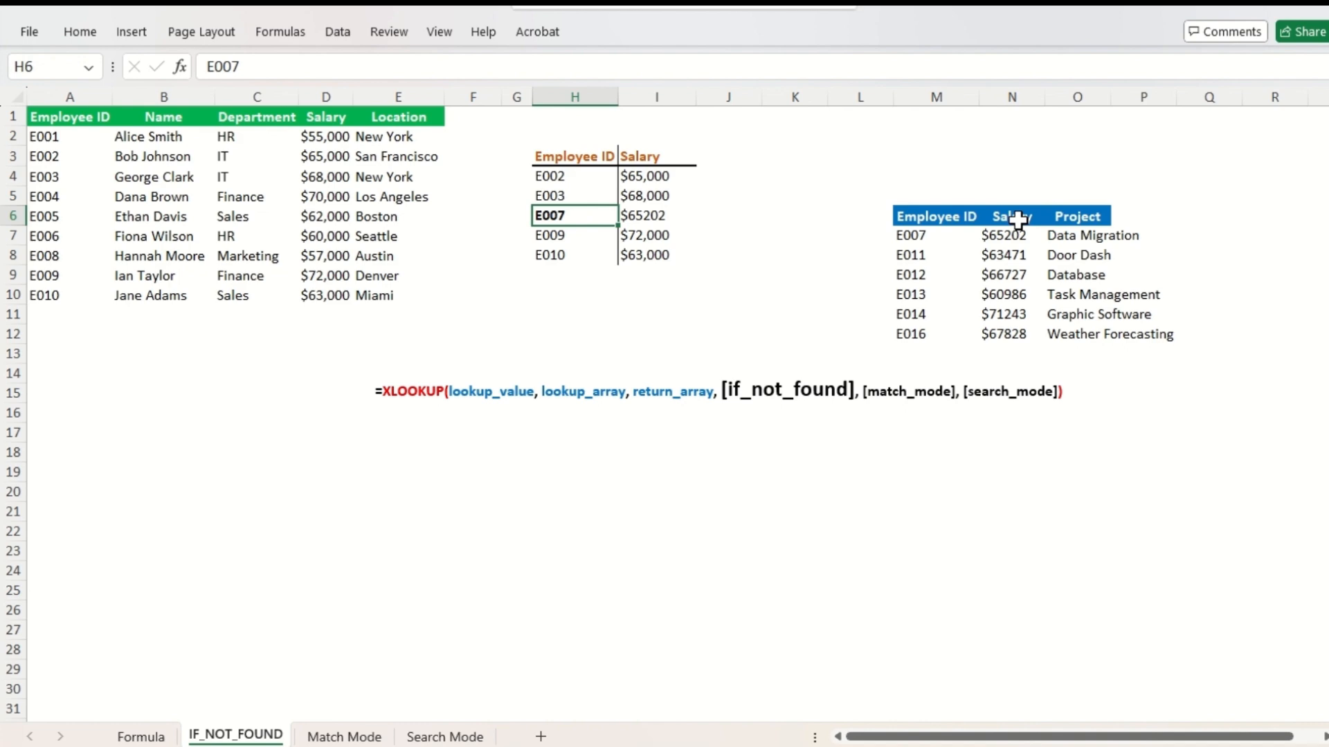
key(Right)
key(Right)
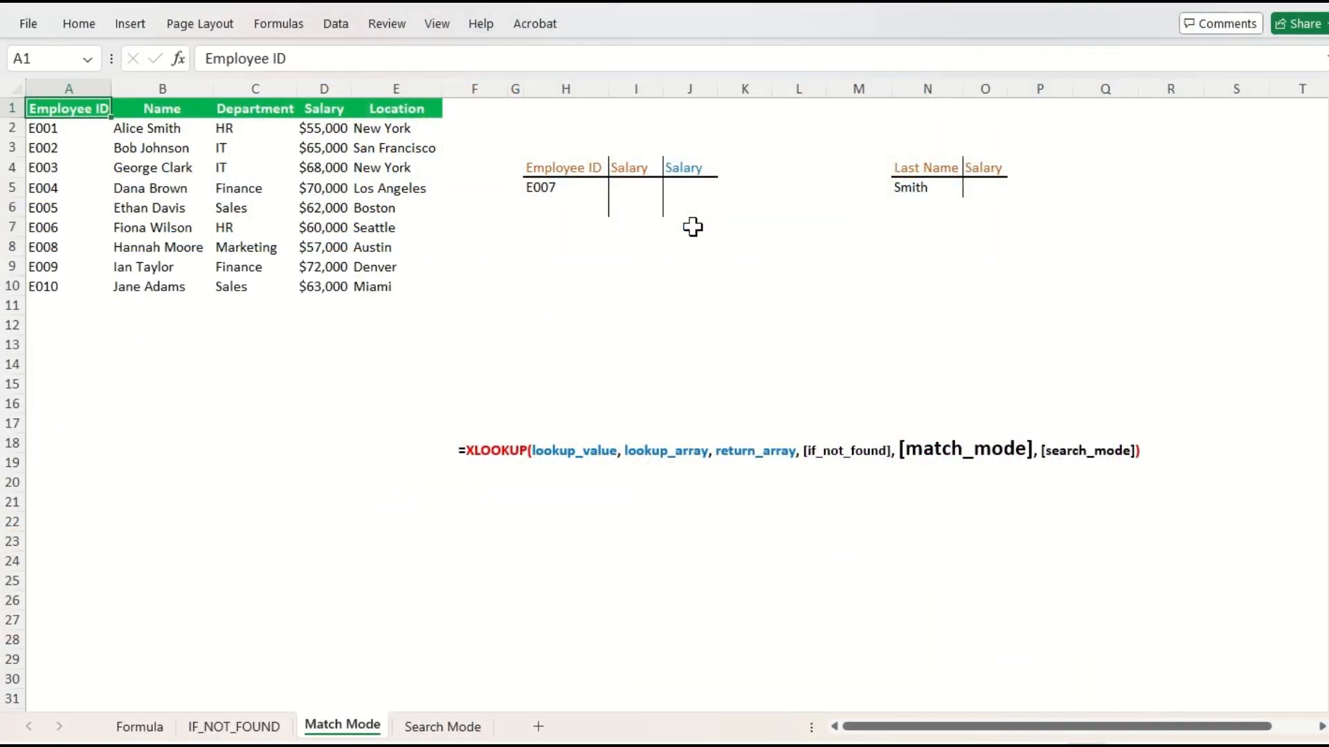
Start an XLOOKUP formula in I5 of the Match Mode sheet, with H5 as its lookup value
click(640, 147)
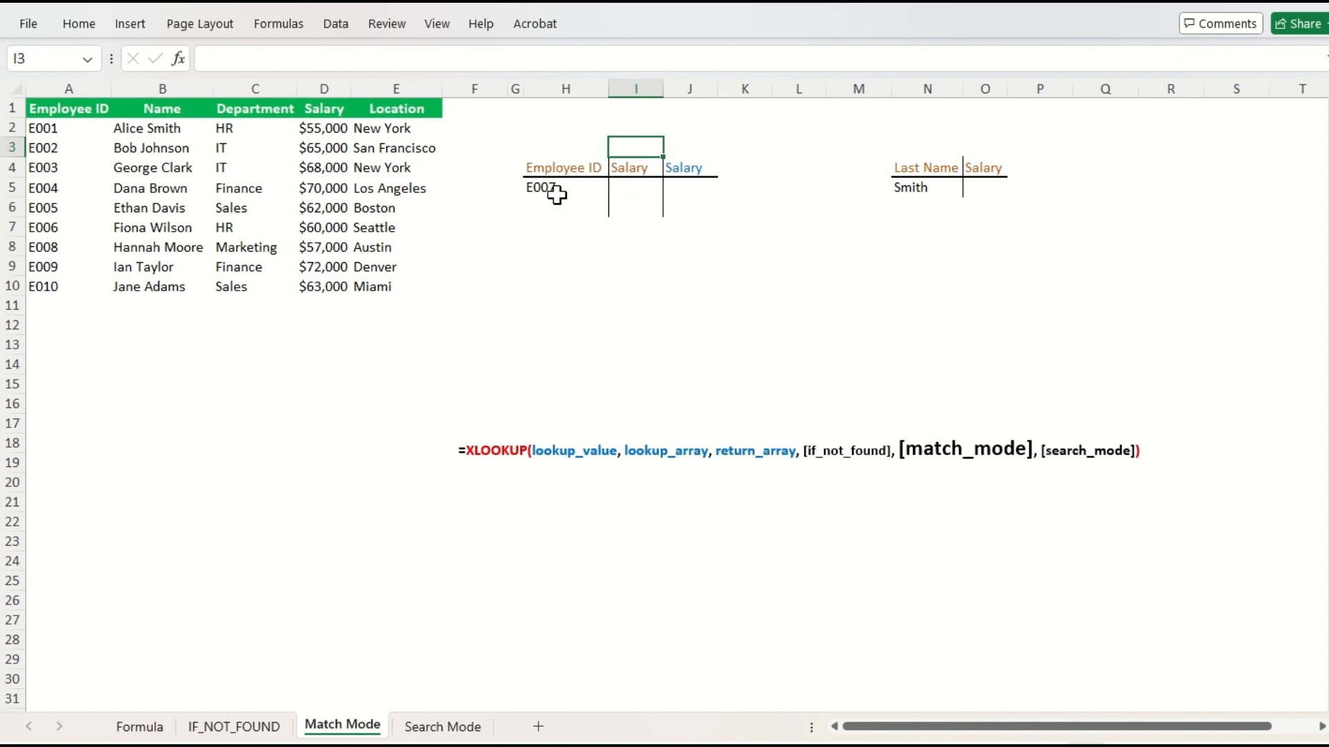
key(Down)
key(Down)
text(=xl)
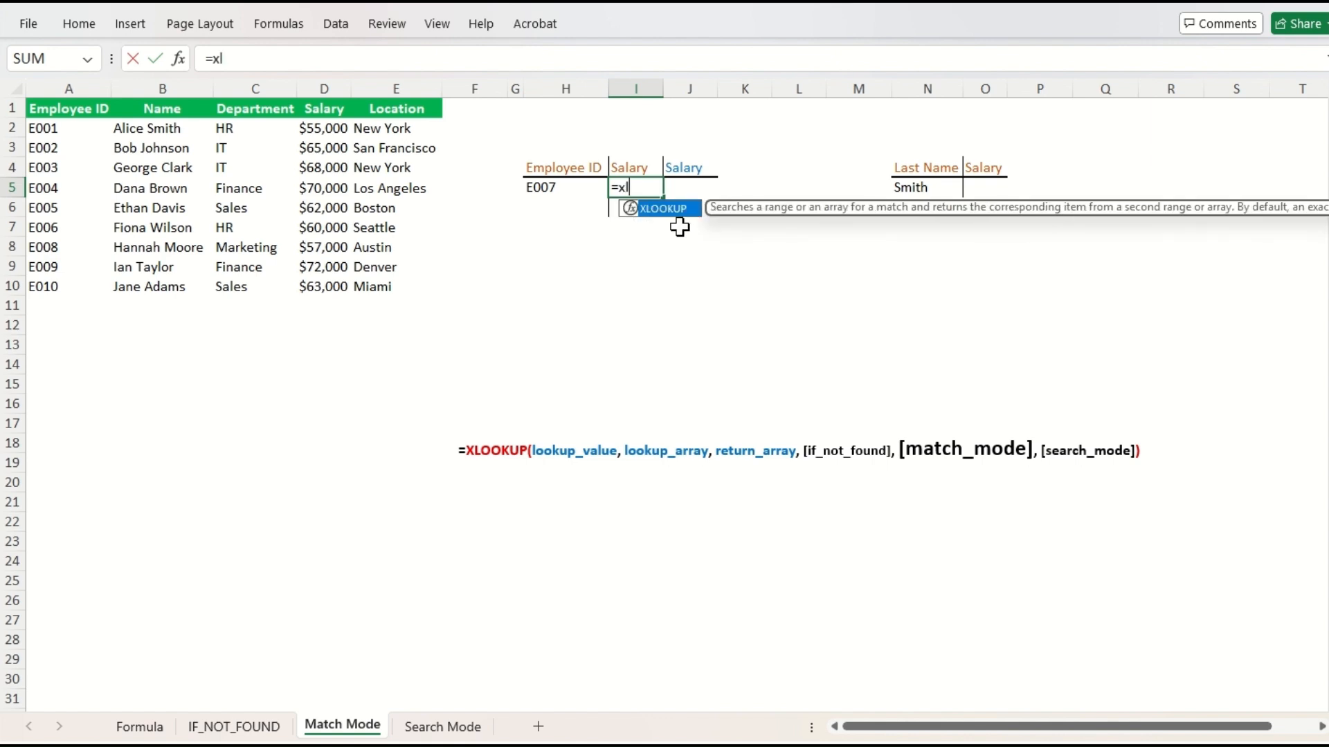
key(Tab)
key(Left)
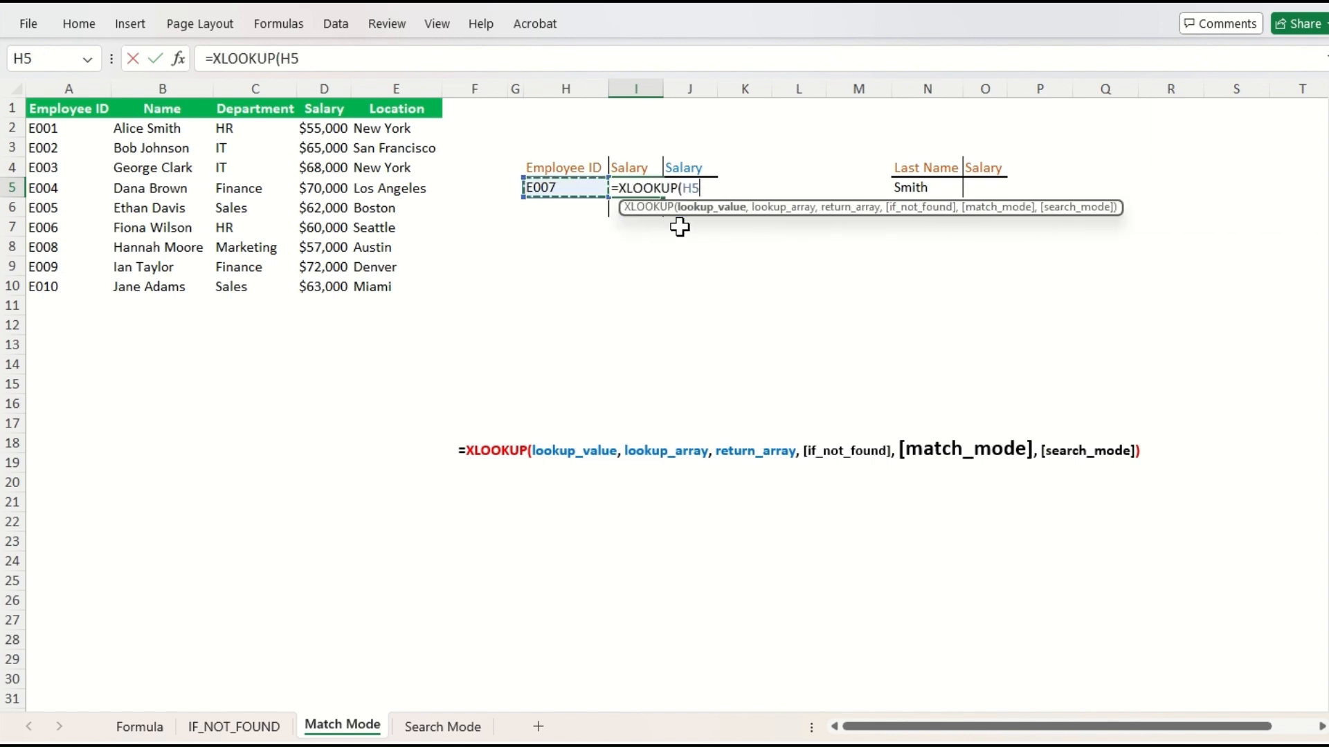
Supply the Employee ID column A1:A10 as the lookup array of the XLOOKUP in I5
text(,)
key(ctrl+Left)
key(ctrl+Left)
key(ctrl+Left)
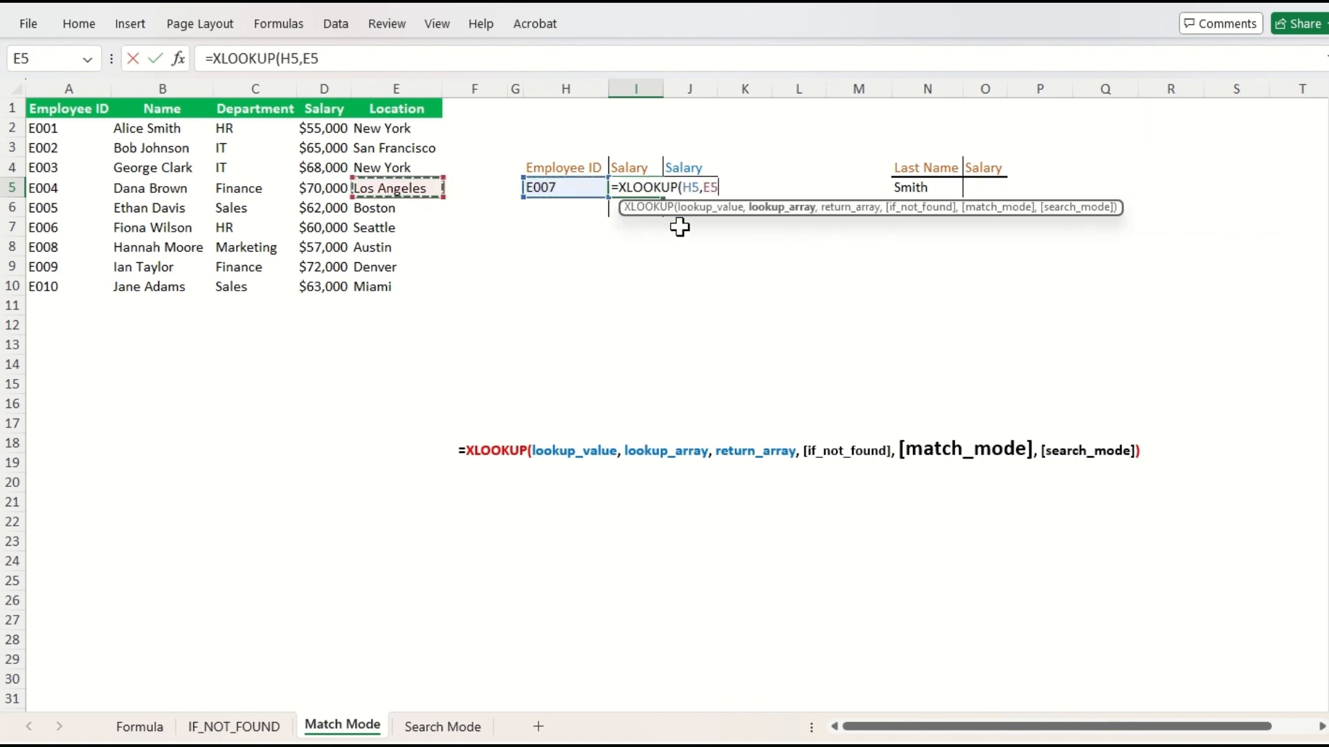
key(ctrl+Up)
key(ctrl+shift+Down)
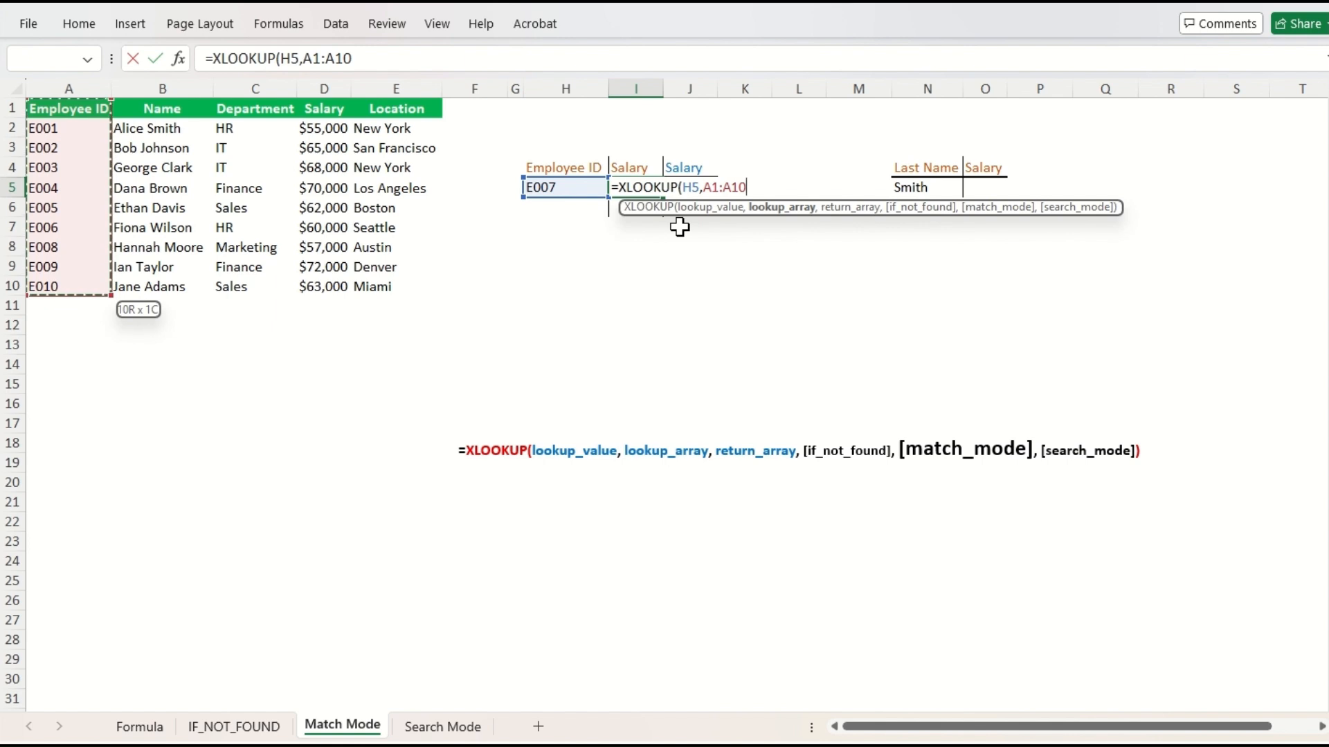
Supply the Salary column D1:D10 as the return array of the XLOOKUP in I5
text(,)
key(Left)
key(ctrl+Left)
key(Left)
key(Left)
key(Left)
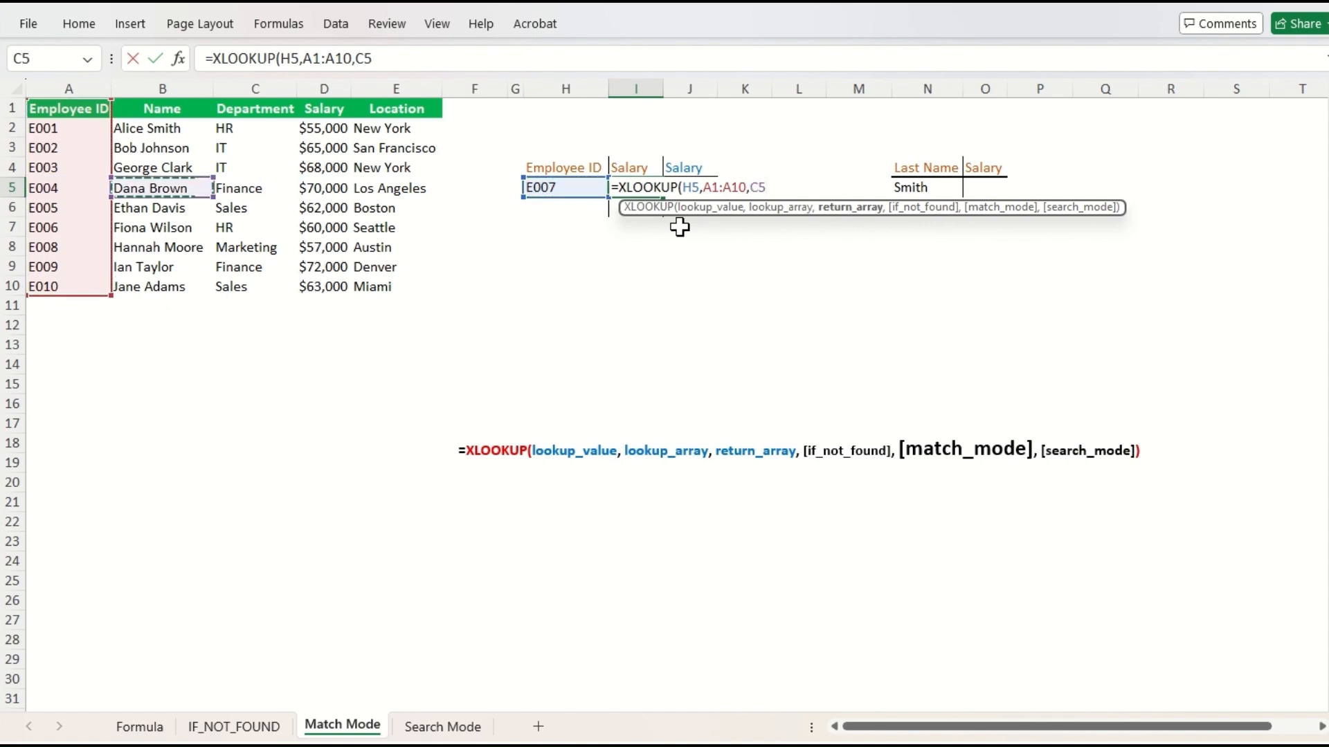
key(Right)
key(Right)
key(ctrl+Up)
key(ctrl+shift+Down)
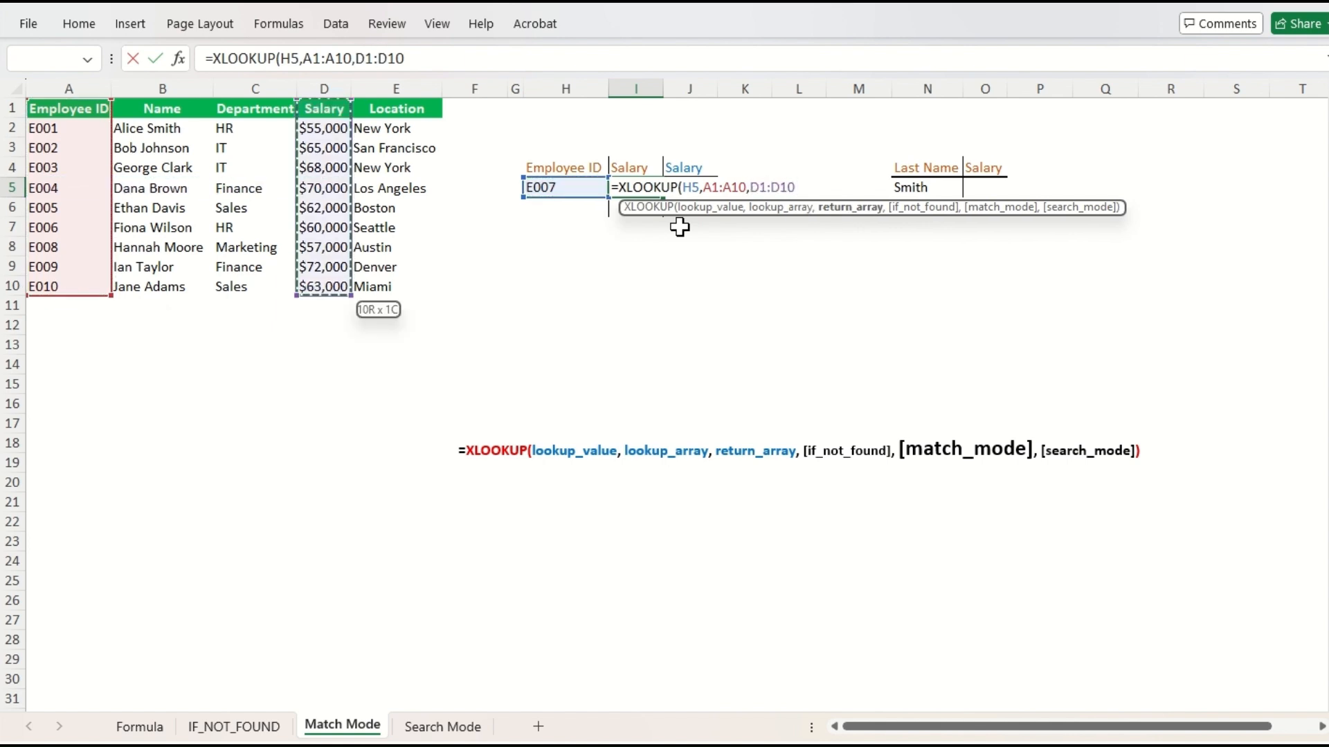
Leave if_not_found empty, set match_mode to 0 (Exact match), and commit the XLOOKUP formula in I5
text(,)
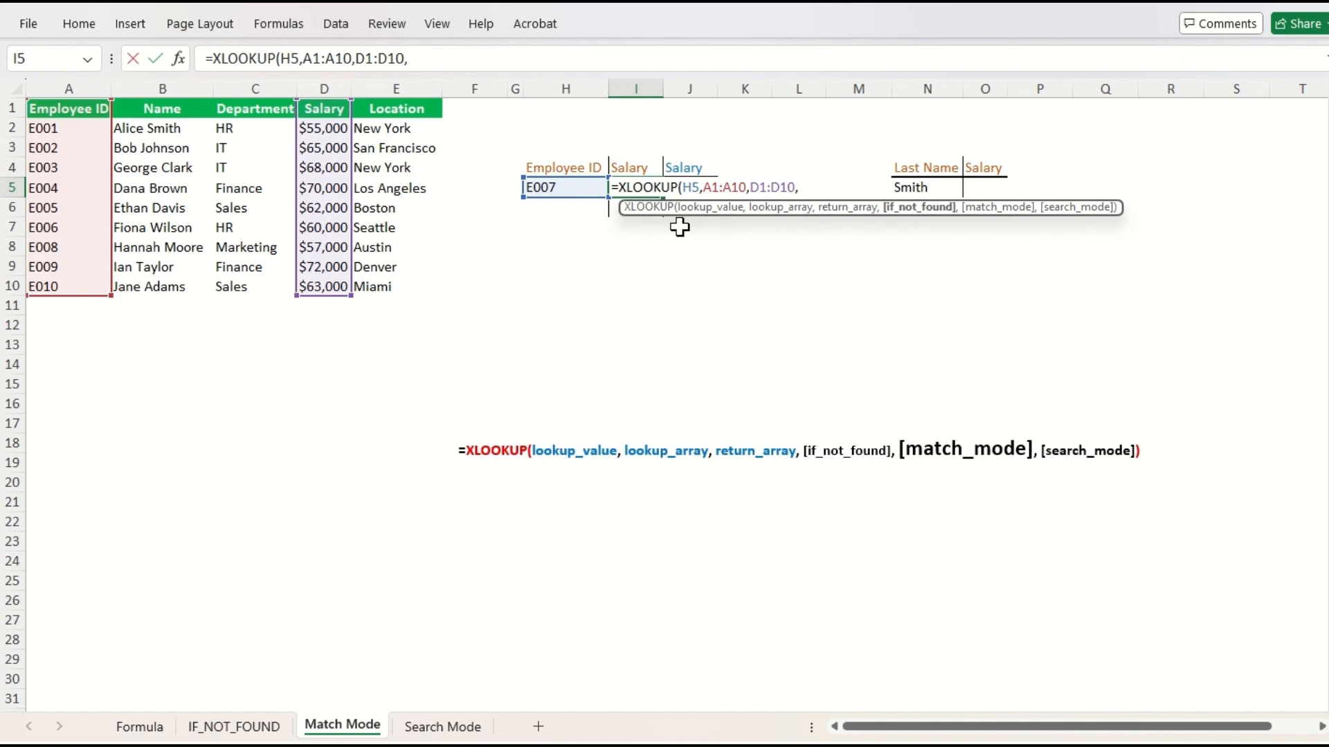
text(,)
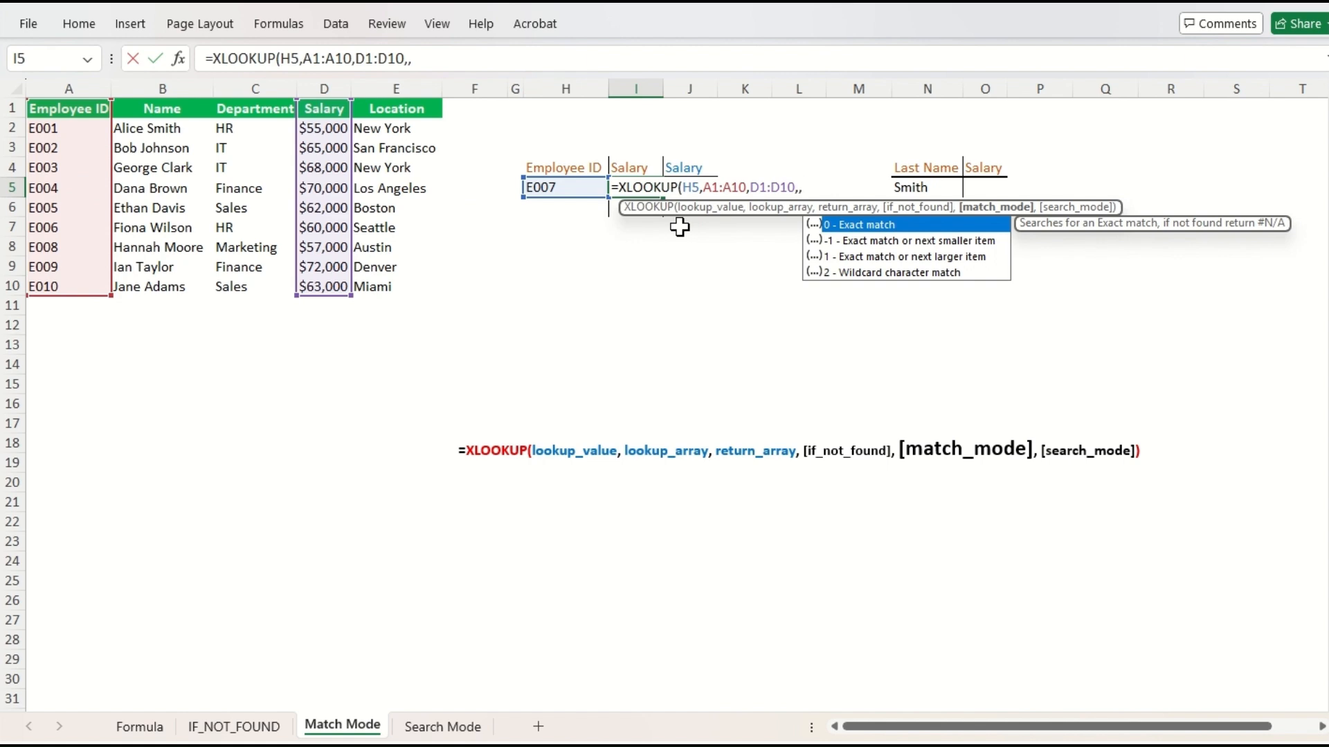
text(0))
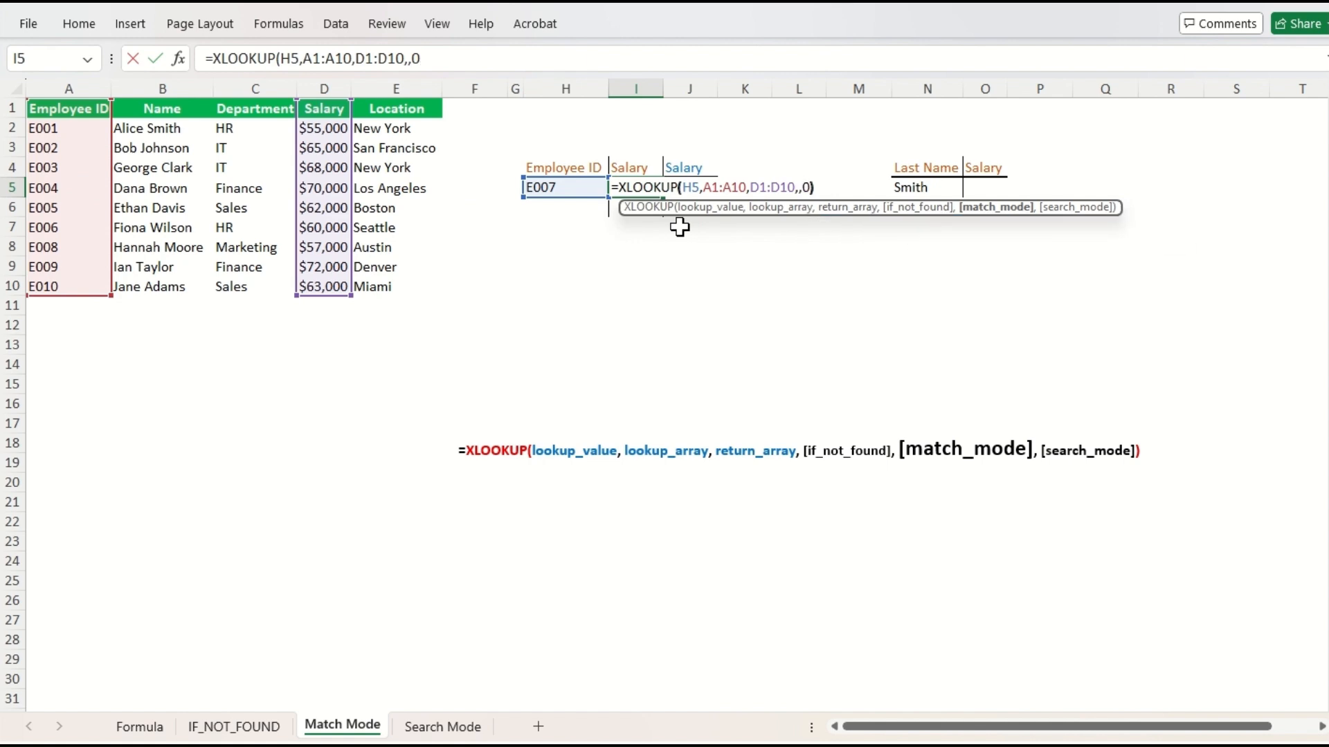
key(Return)
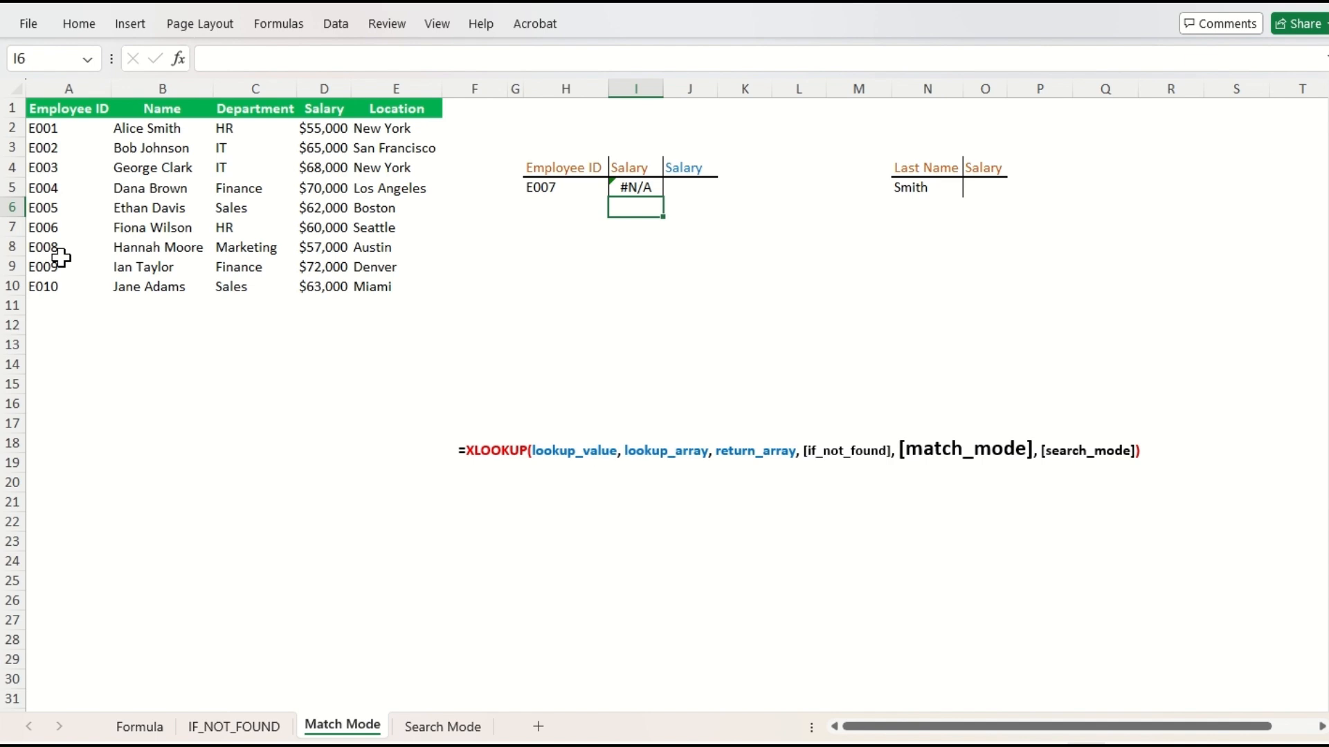
Change the match_mode argument of the XLOOKUP in I5 to -1 (Exact match or next smaller item)
key(Up)
key(F2)
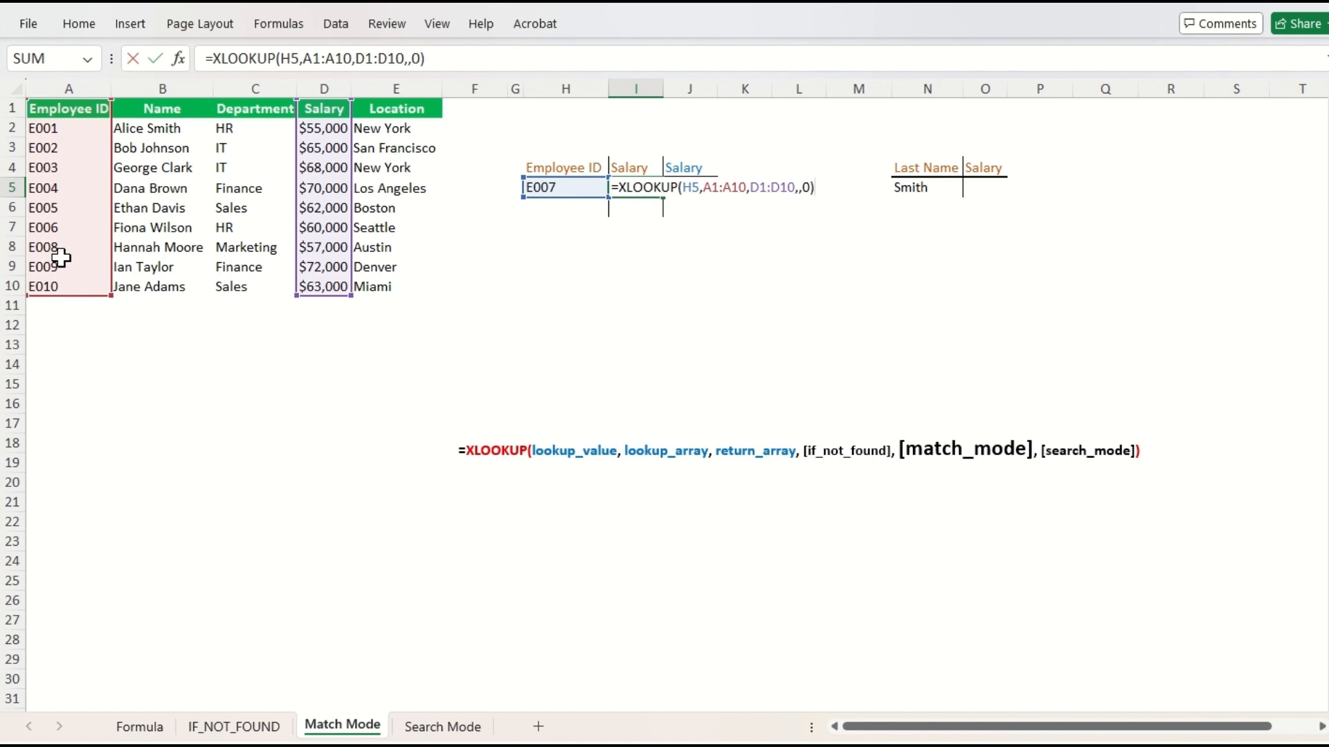
key(BackSpace)
key(BackSpace)
text(0))
key(BackSpace)
key(BackSpace)
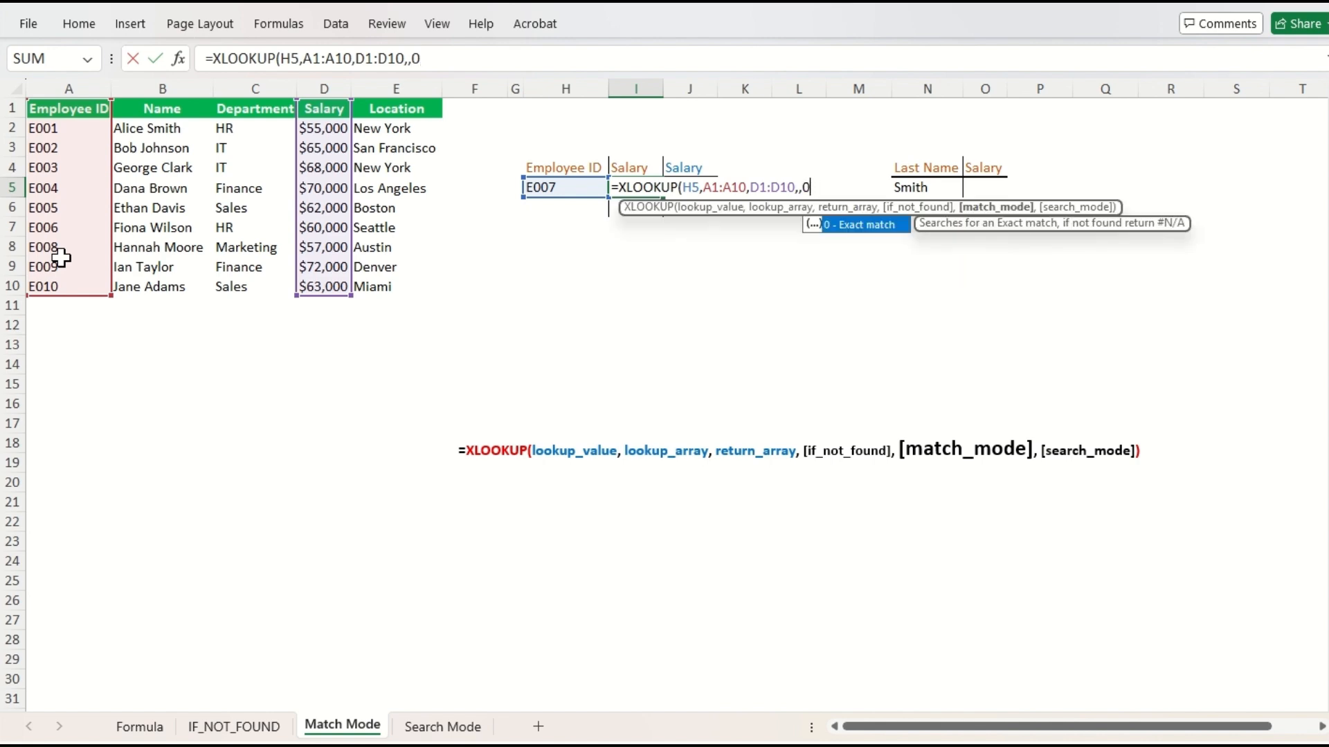
key(Down)
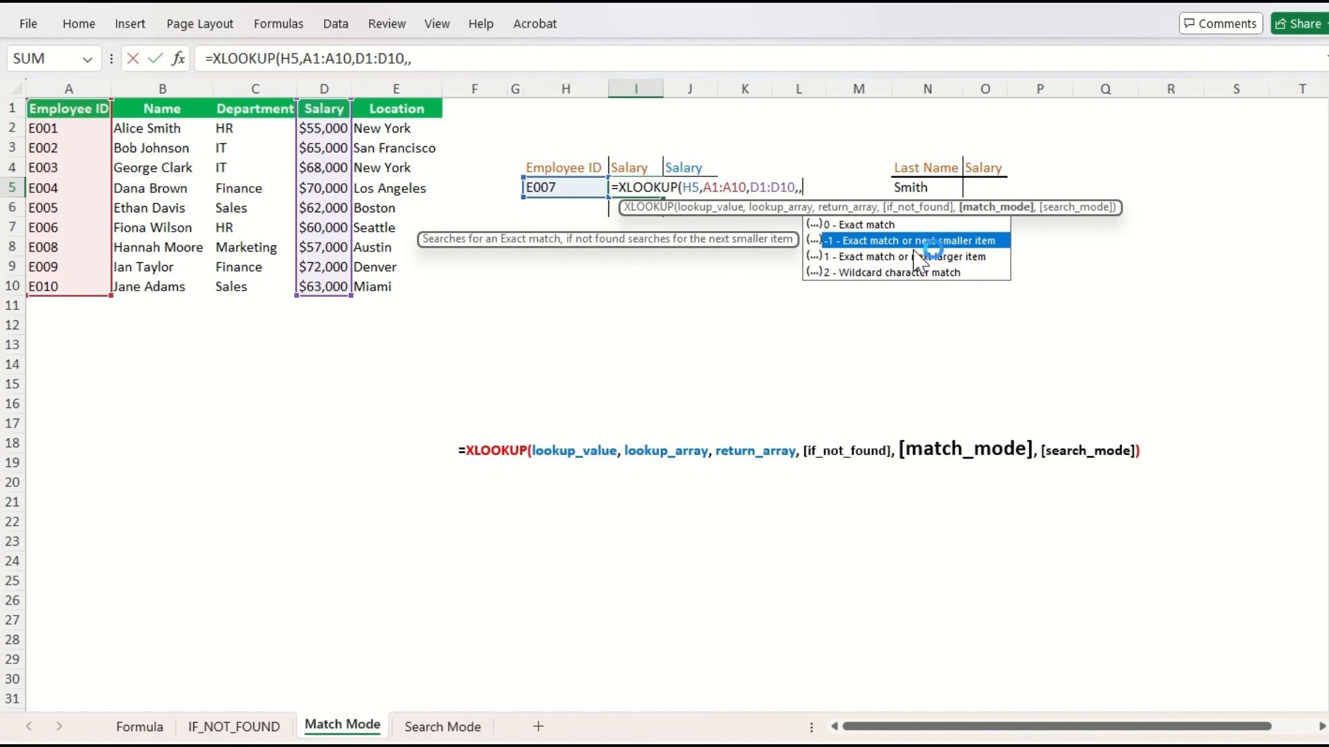
key(Tab)
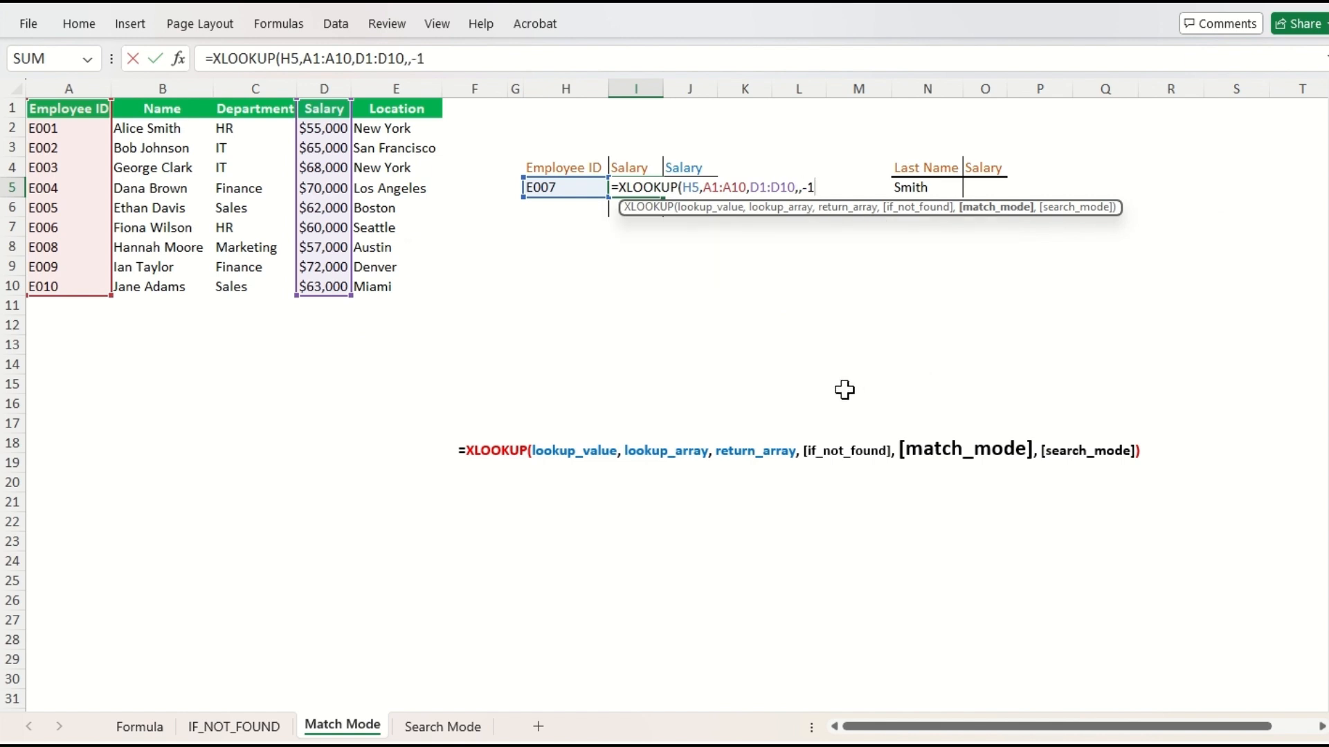
text())
key(ctrl+Return)
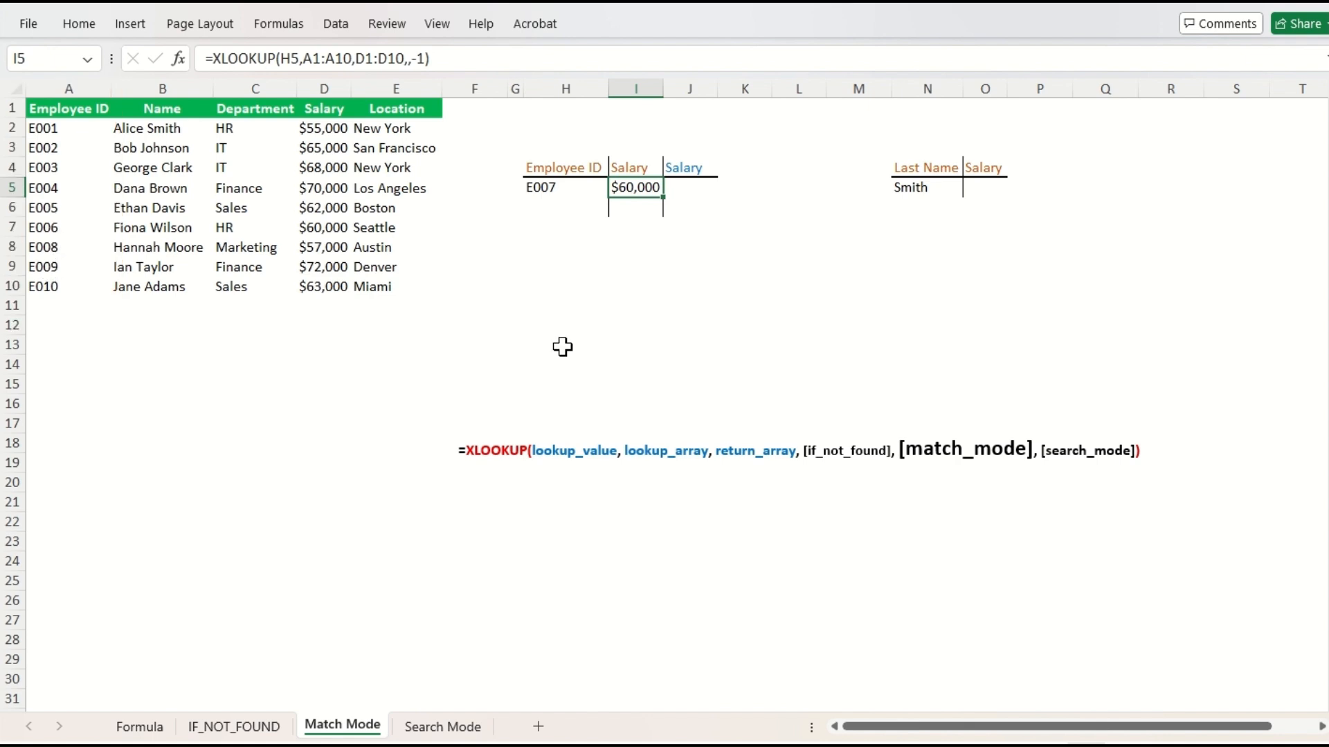
Review the match_mode argument in I5's formula and the salary it returns for E007
key(F2)
key(Left)
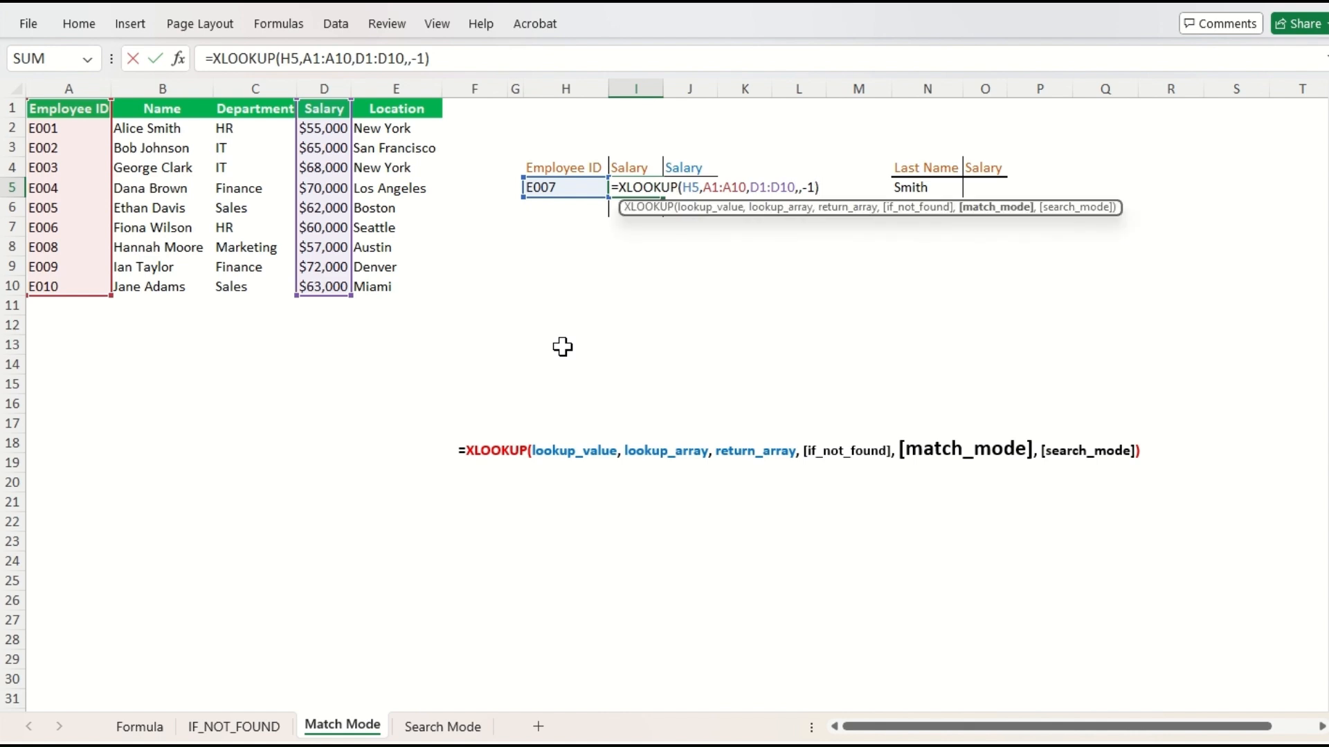
text(-1)
key(ctrl+Return)
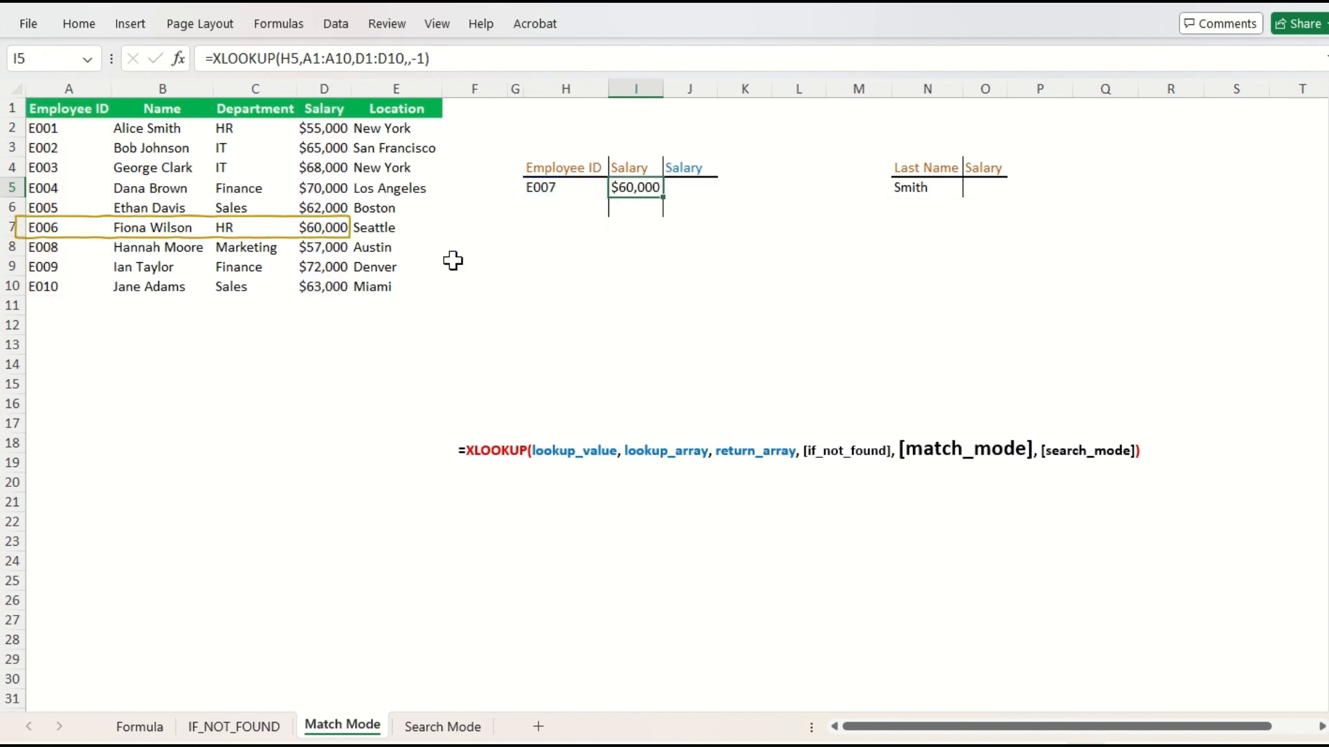
key(F2)
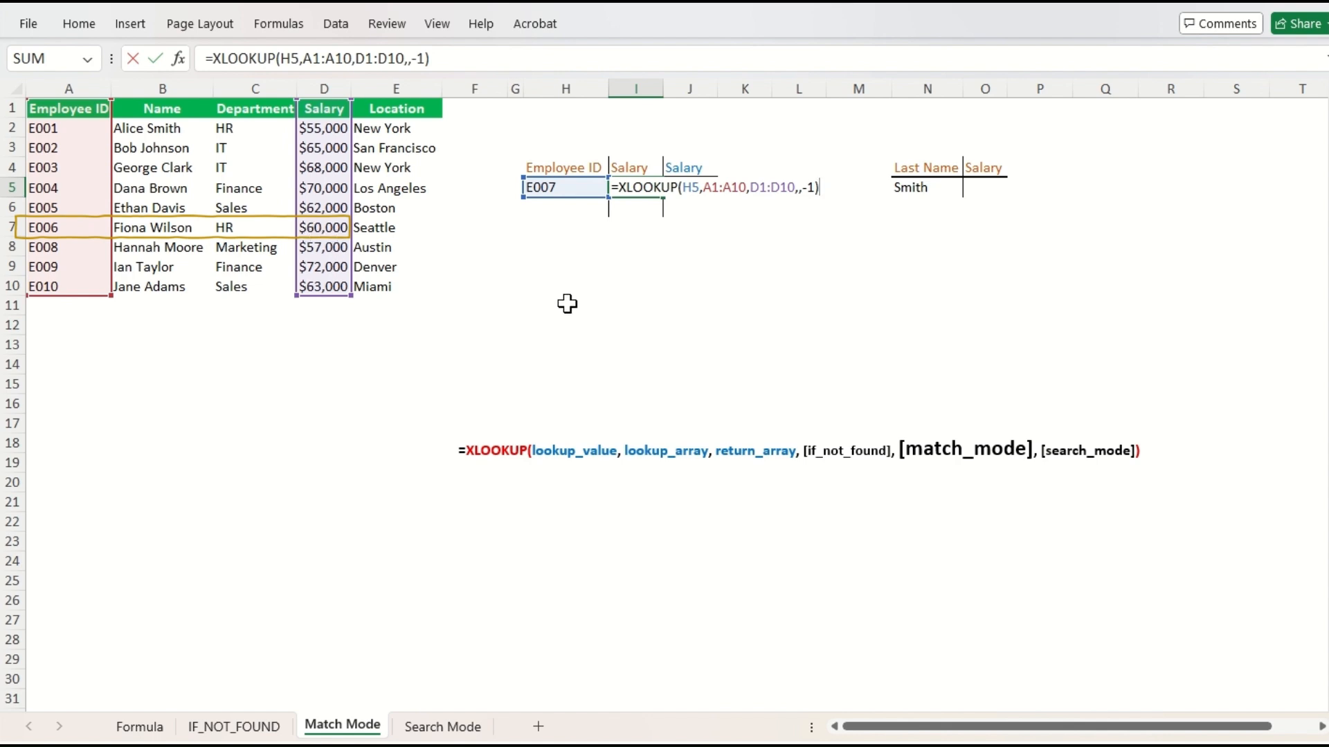
key(Return)
key(Up)
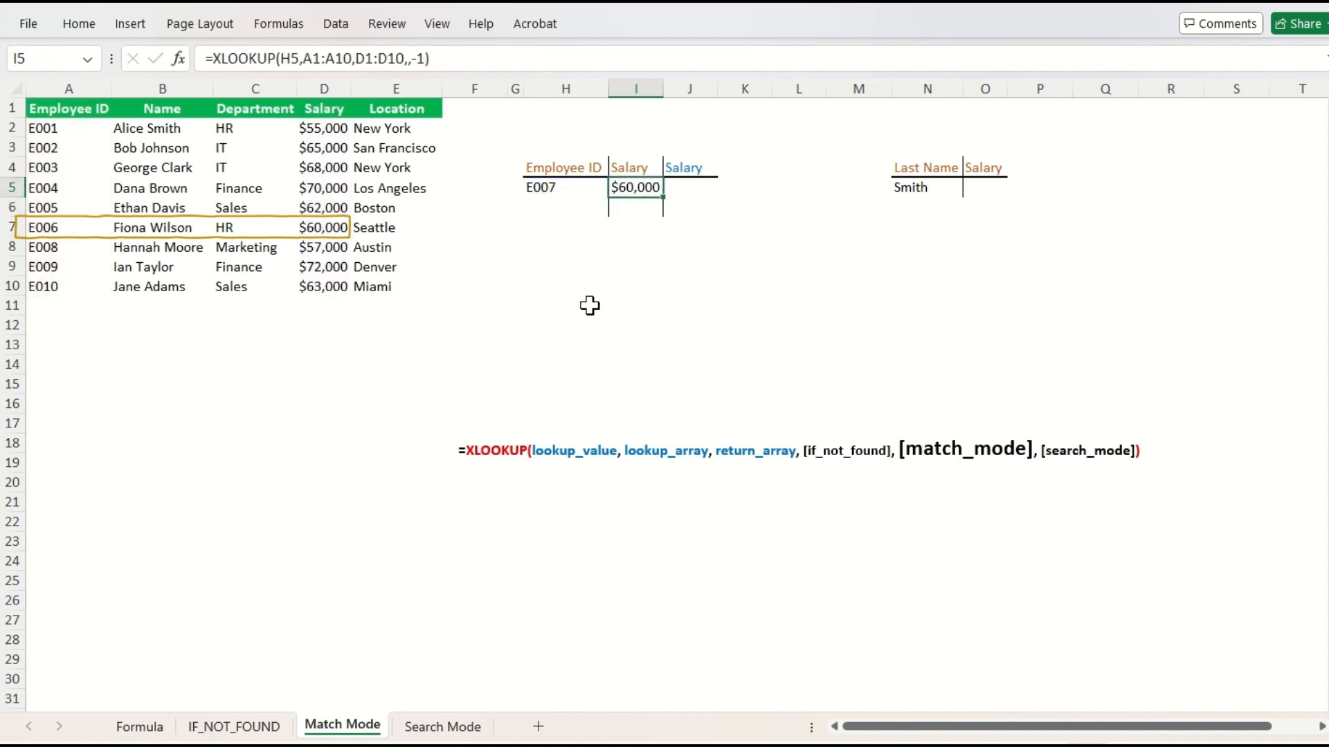
Start an XLOOKUP formula in J5 under the second Salary heading, with H5 as its lookup value
key(Right)
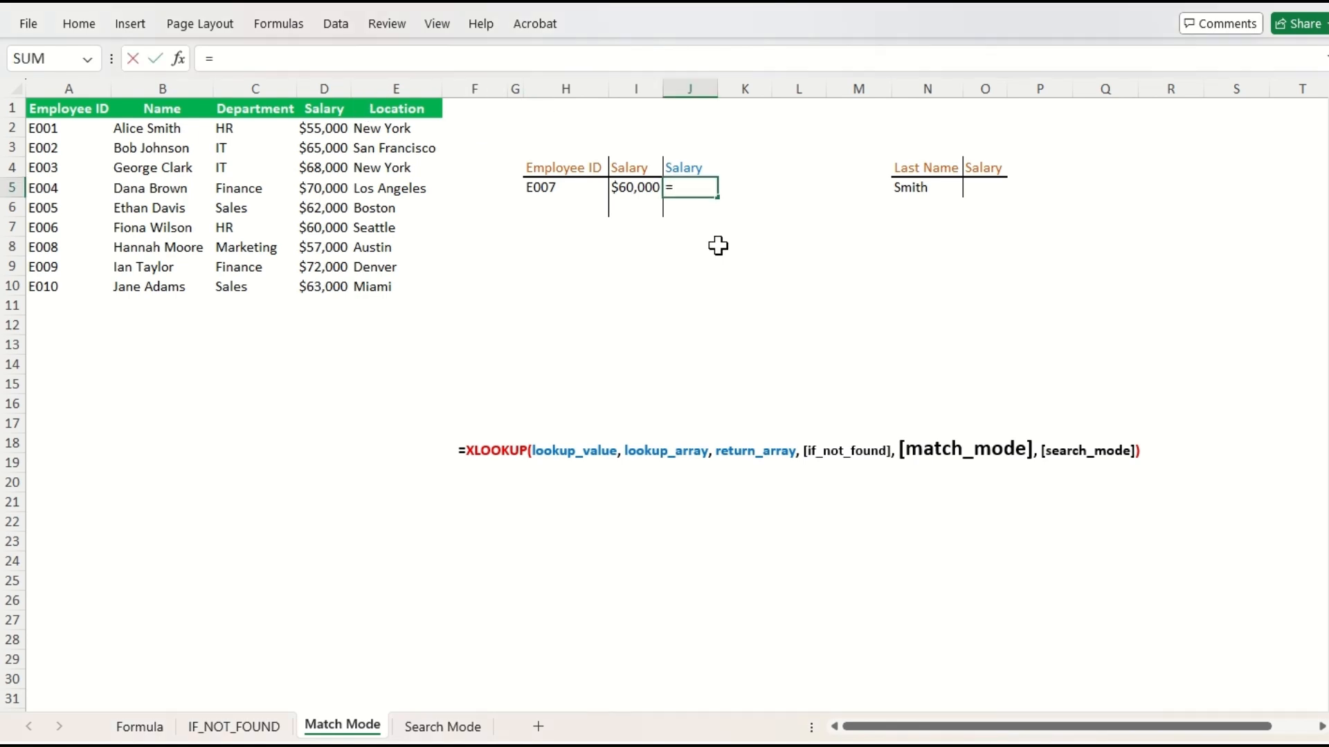
text(xl)
key(Tab)
key(Left)
key(Left)
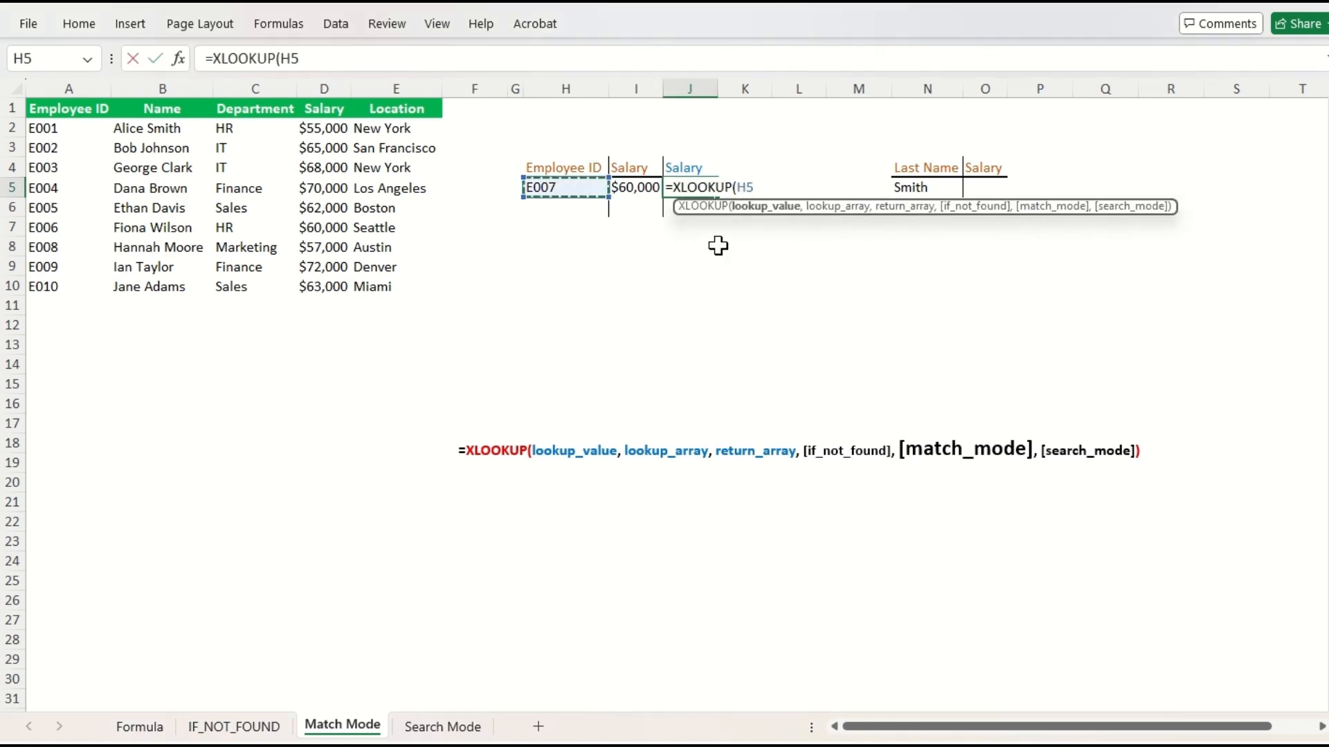
Supply the Employee ID column A1:A10 as the lookup array of the XLOOKUP in J5
text(,)
key(Left)
key(Left)
key(ctrl+Left)
key(ctrl+Left)
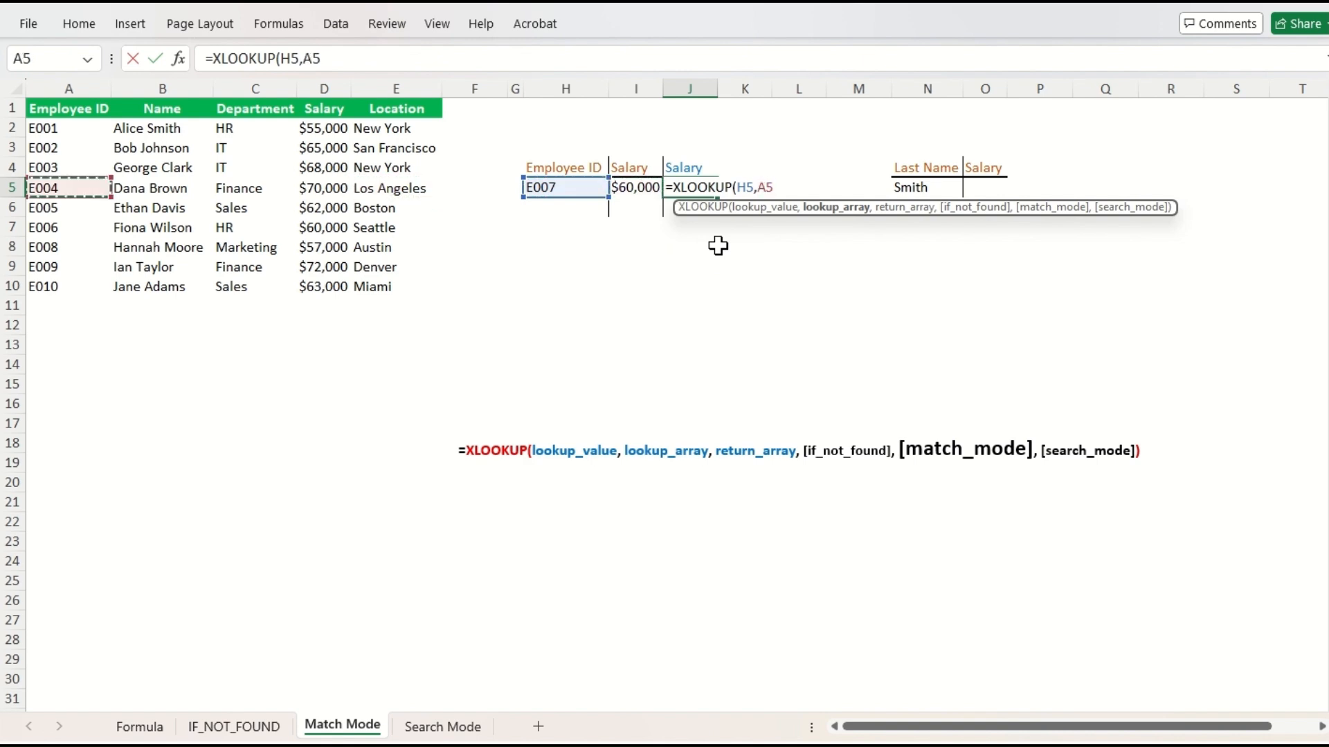
key(ctrl+Up)
key(ctrl+shift+Down)
Supply the Salary column D1:D10 as the return array of the XLOOKUP in J5
text(,)
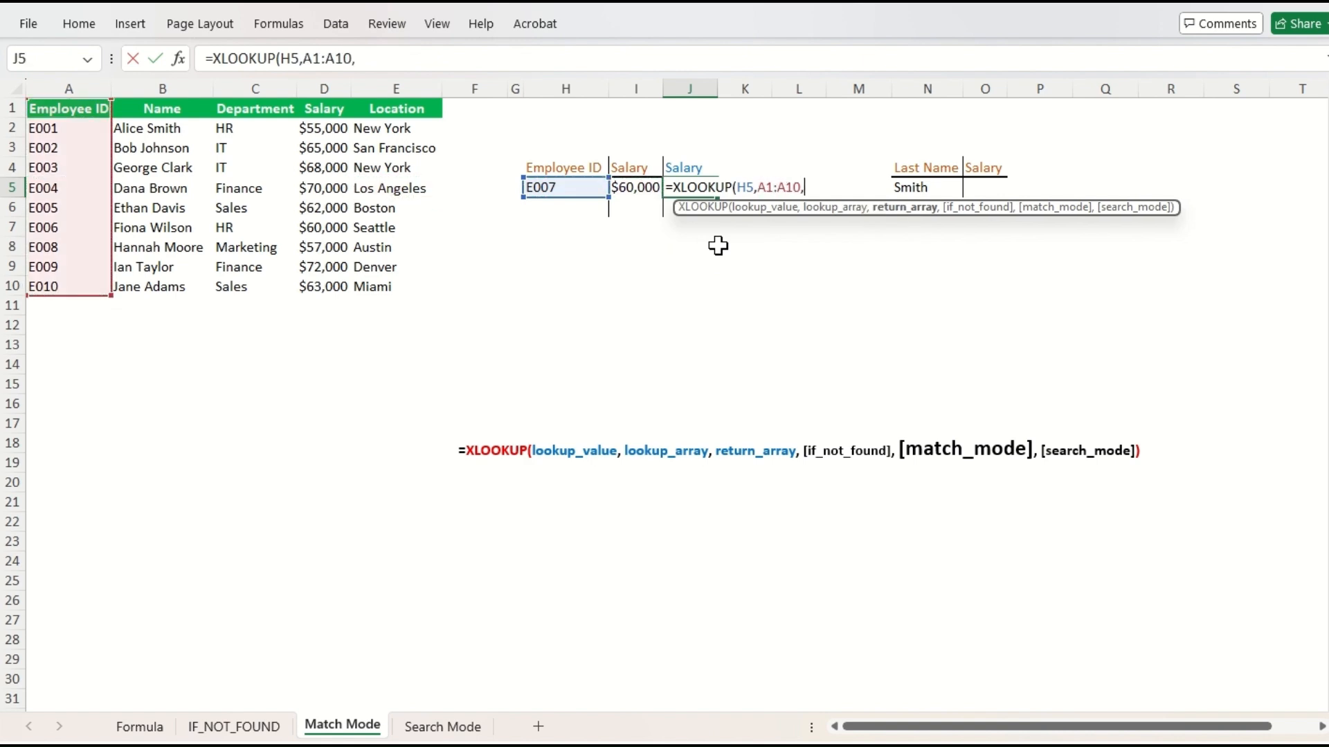
key(Left)
key(Left)
key(Left)
key(Left)
key(Left)
key(Left)
key(ctrl+Up)
key(ctrl+shift+Down)
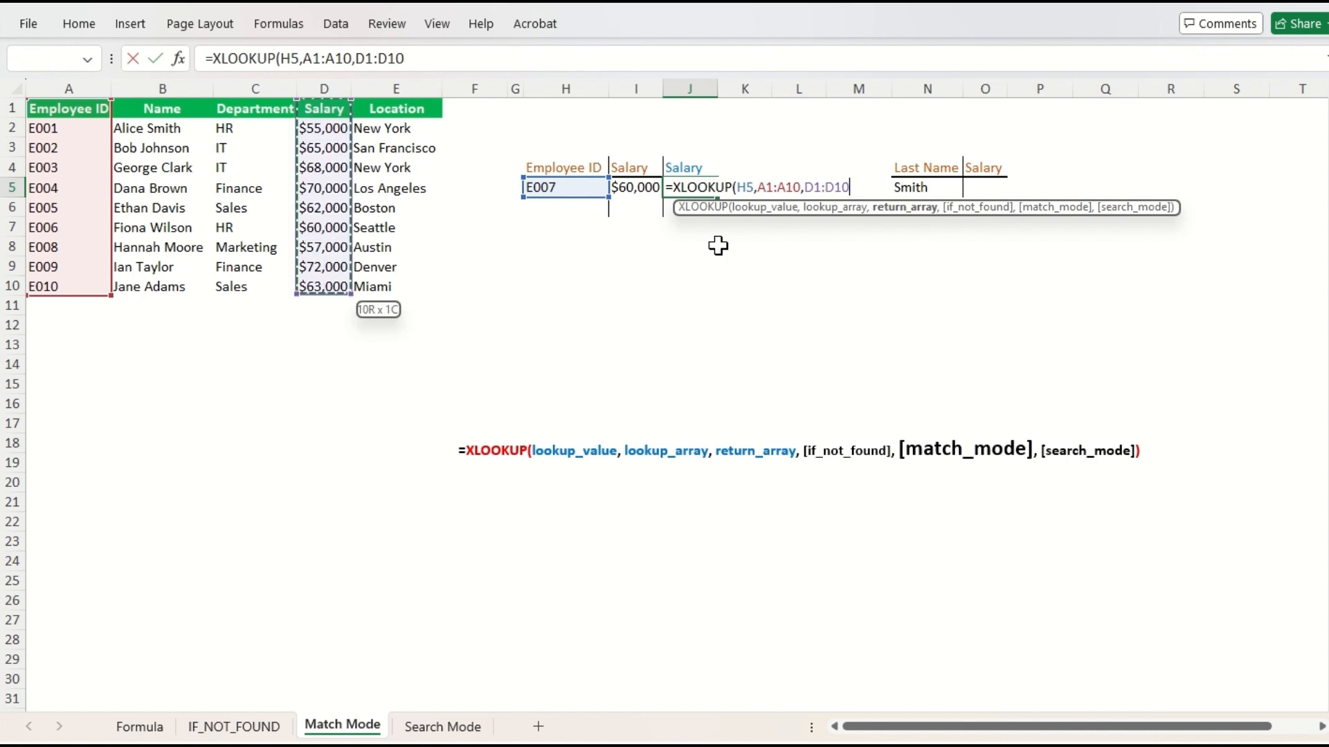
Leave if_not_found empty, set match_mode to 1 (Exact match or next larger item), and commit the XLOOKUP formula in J5
text(,)
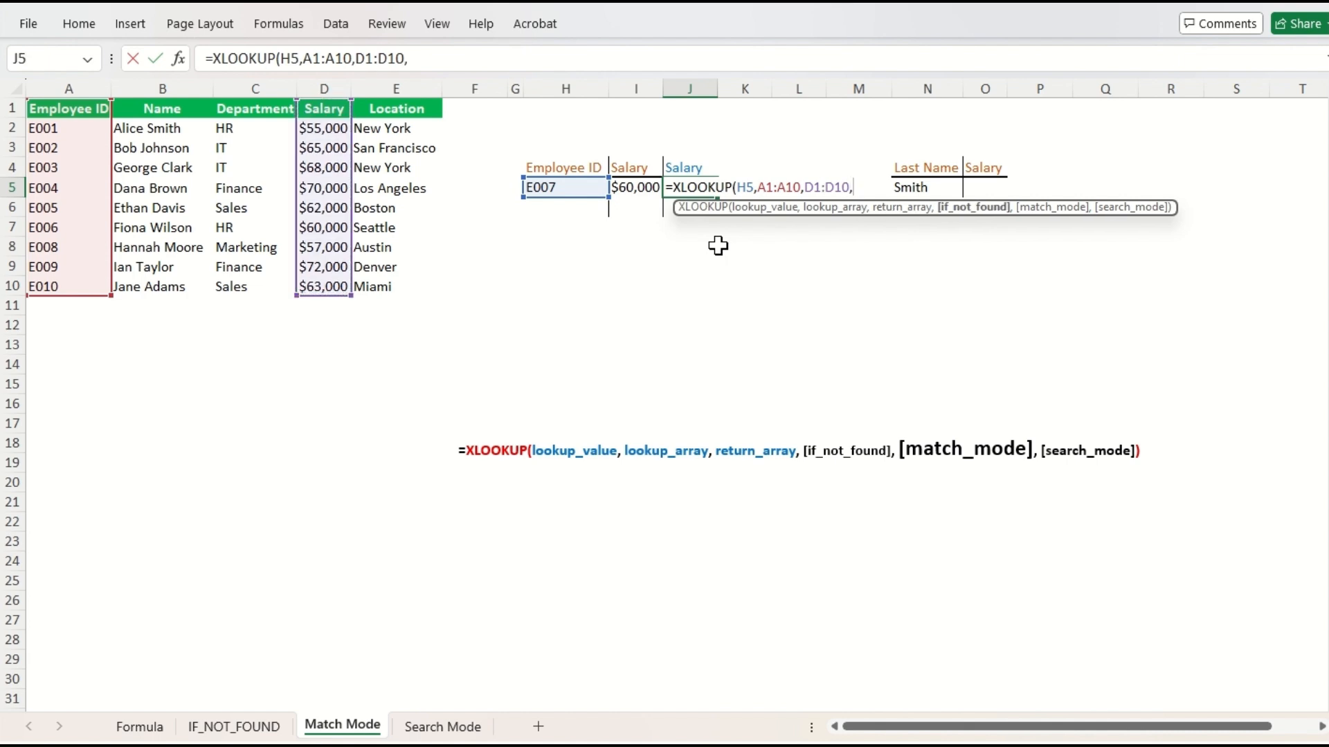
text(,)
key(Down)
key(Down)
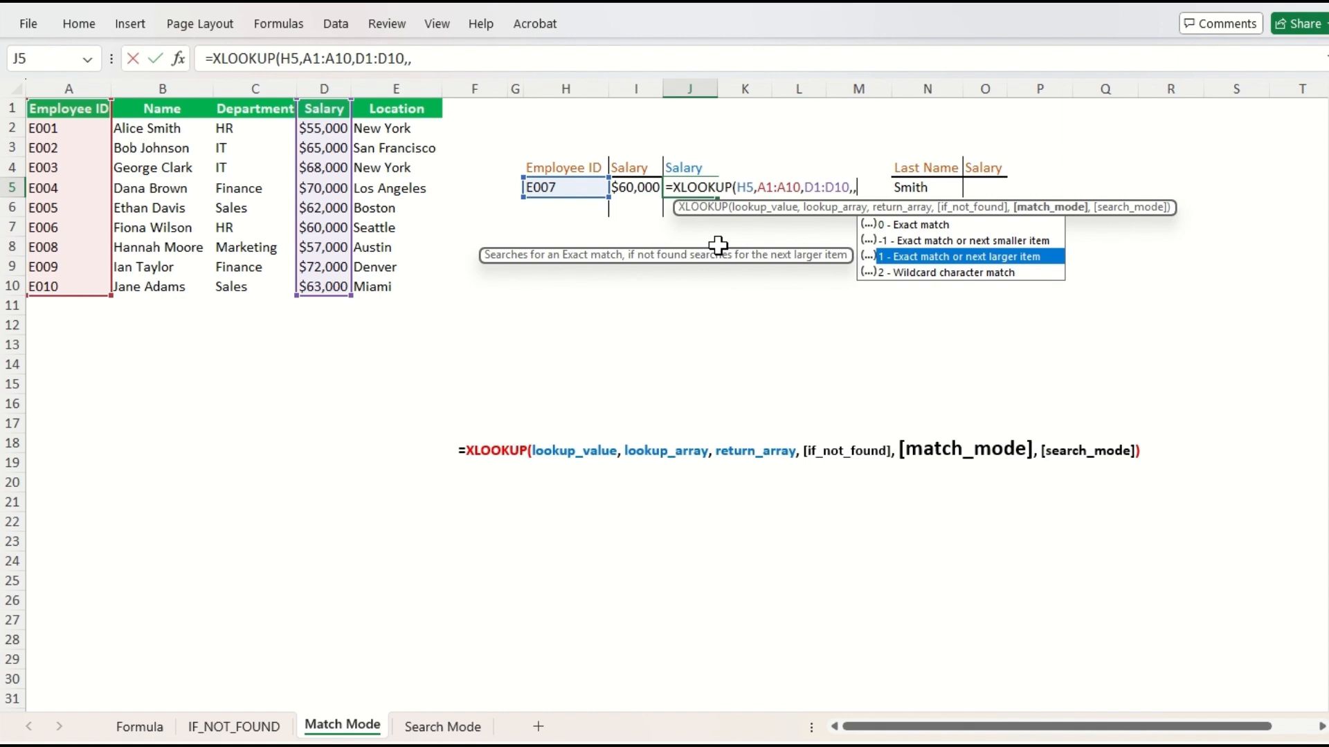
key(Tab)
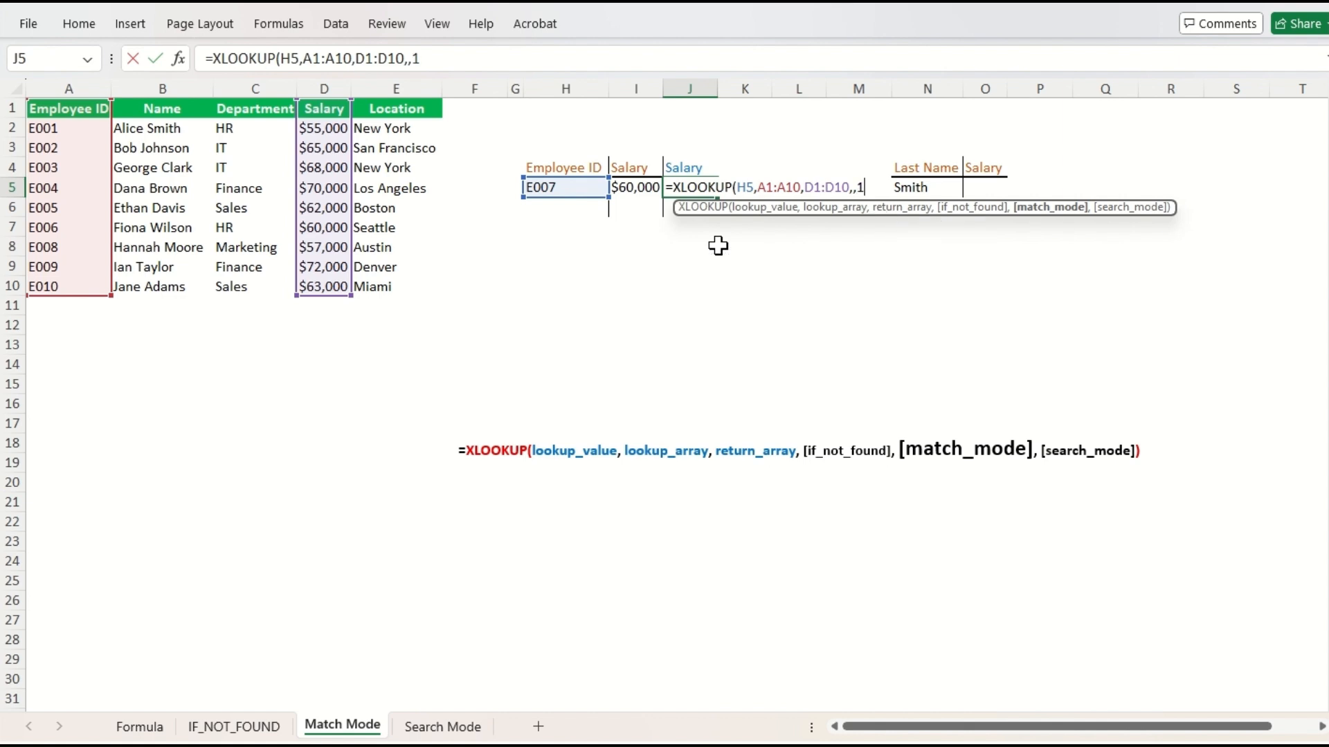
text())
key(Return)
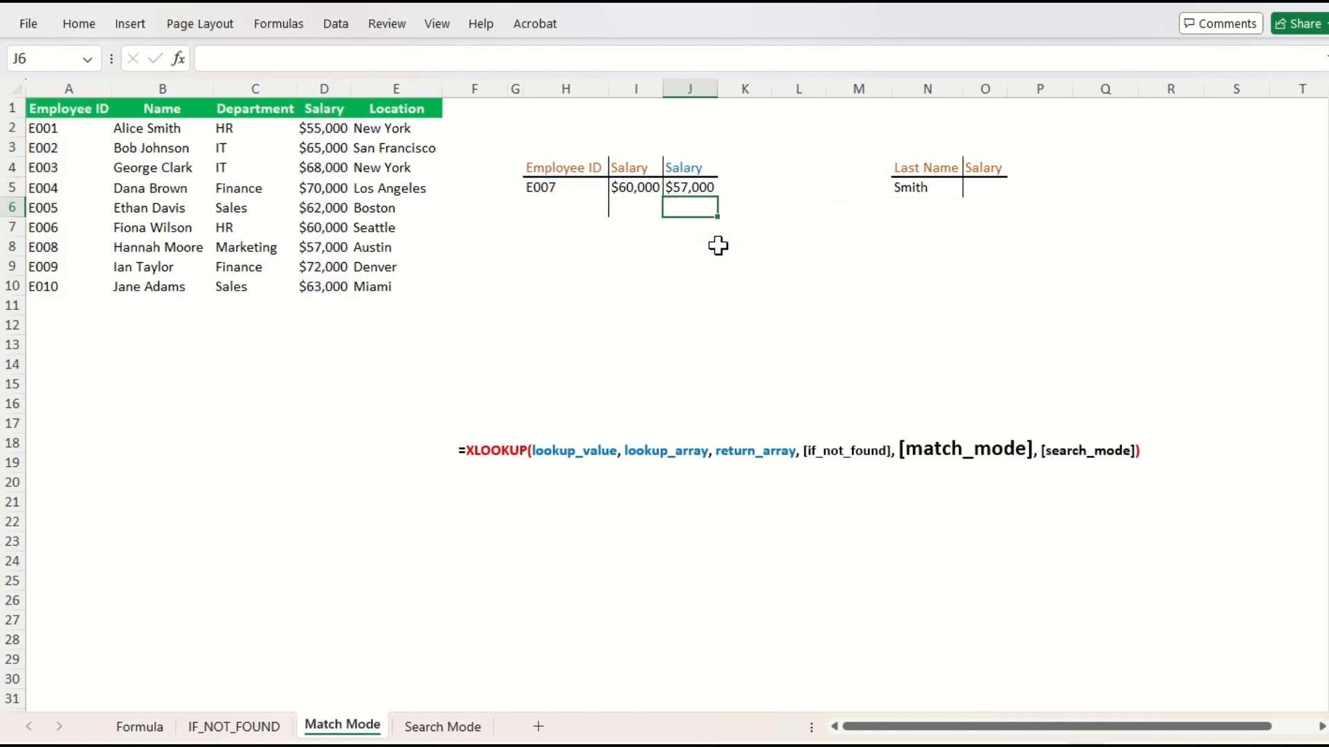
key(Up)
key(Down)
key(Up)
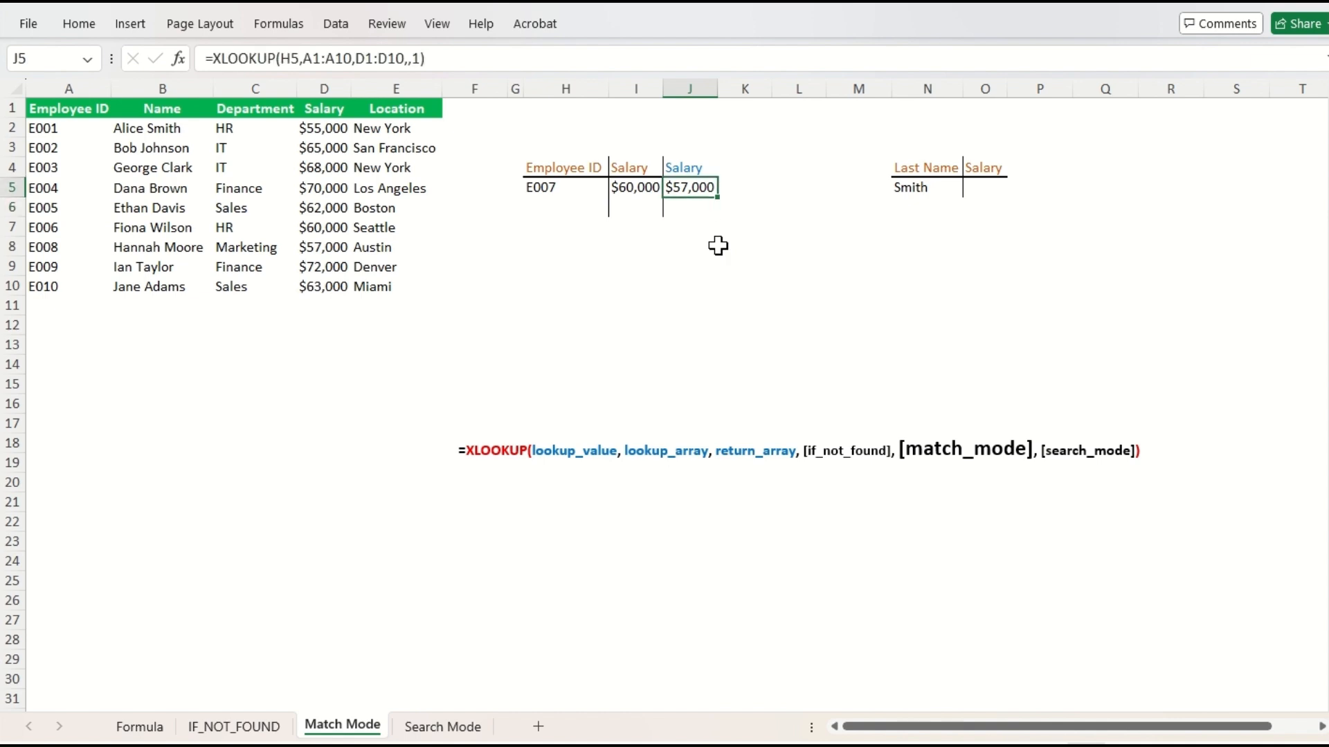
Start an XLOOKUP formula in O5 under the Salary heading beside Last Name, with N5 as its lookup value
key(Down)
key(Up)
key(ctrl+Right)
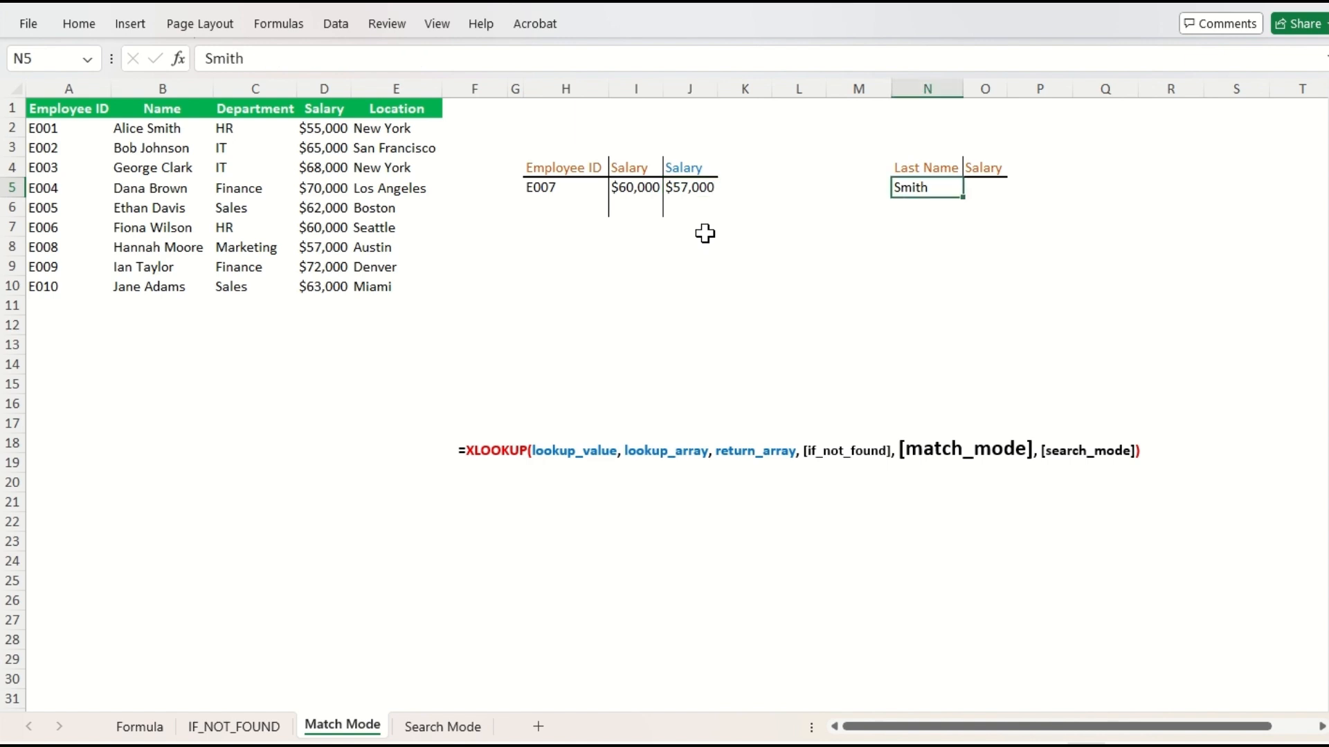
key(Right)
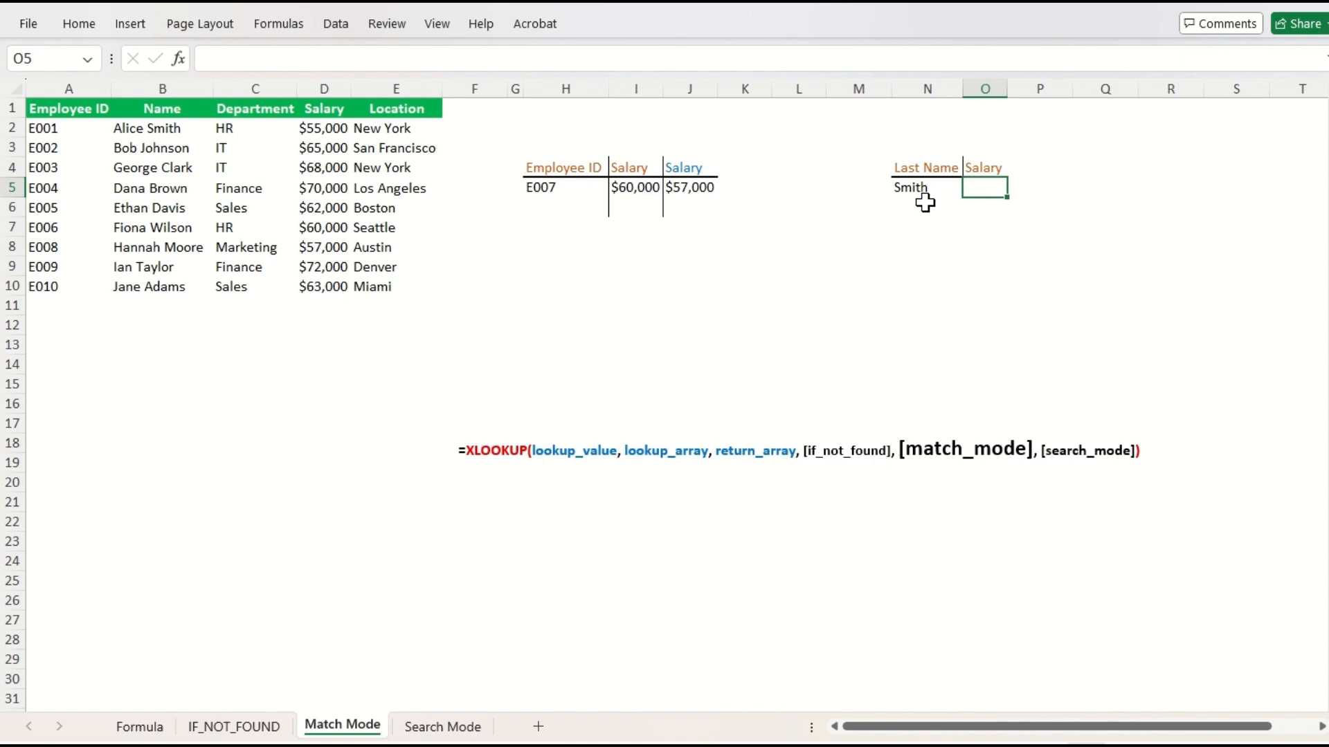
text(=xl)
key(Tab)
key(Left)
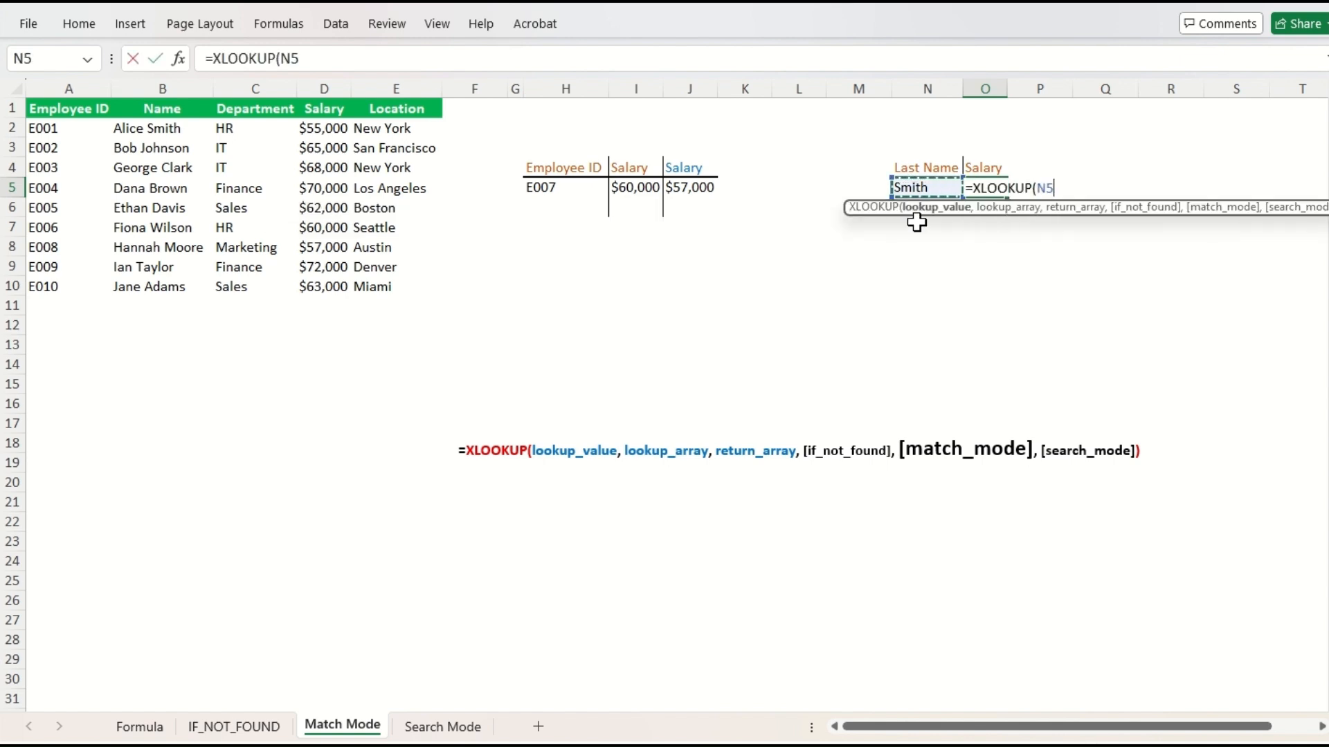
Supply the Name column B1:B10 as the lookup array of the XLOOKUP in O5
text(,)
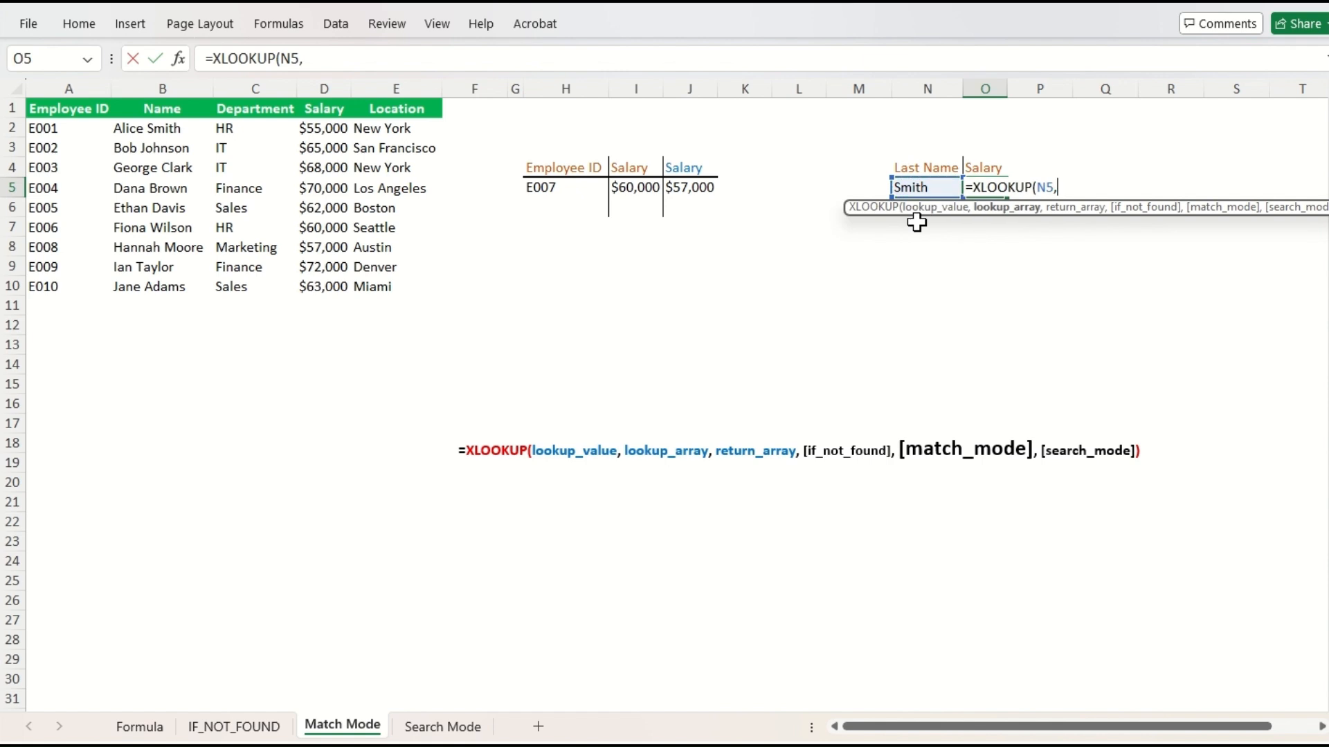
key(Left)
key(Left)
key(Left)
key(Left)
key(Left)
key(Left)
key(Left)
key(Left)
key(Left)
key(Left)
key(Left)
key(Left)
key(Left)
key(Left)
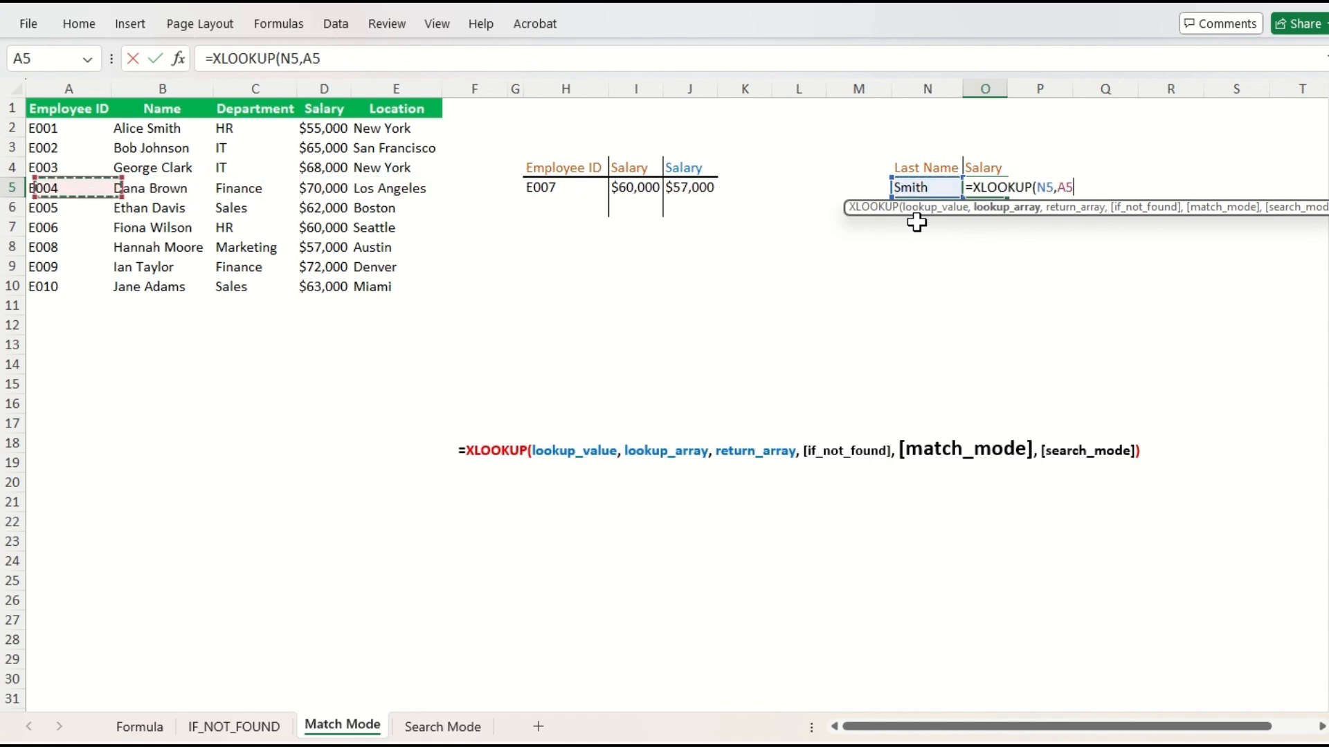
key(Right)
key(ctrl+Up)
key(ctrl+shift+Down)
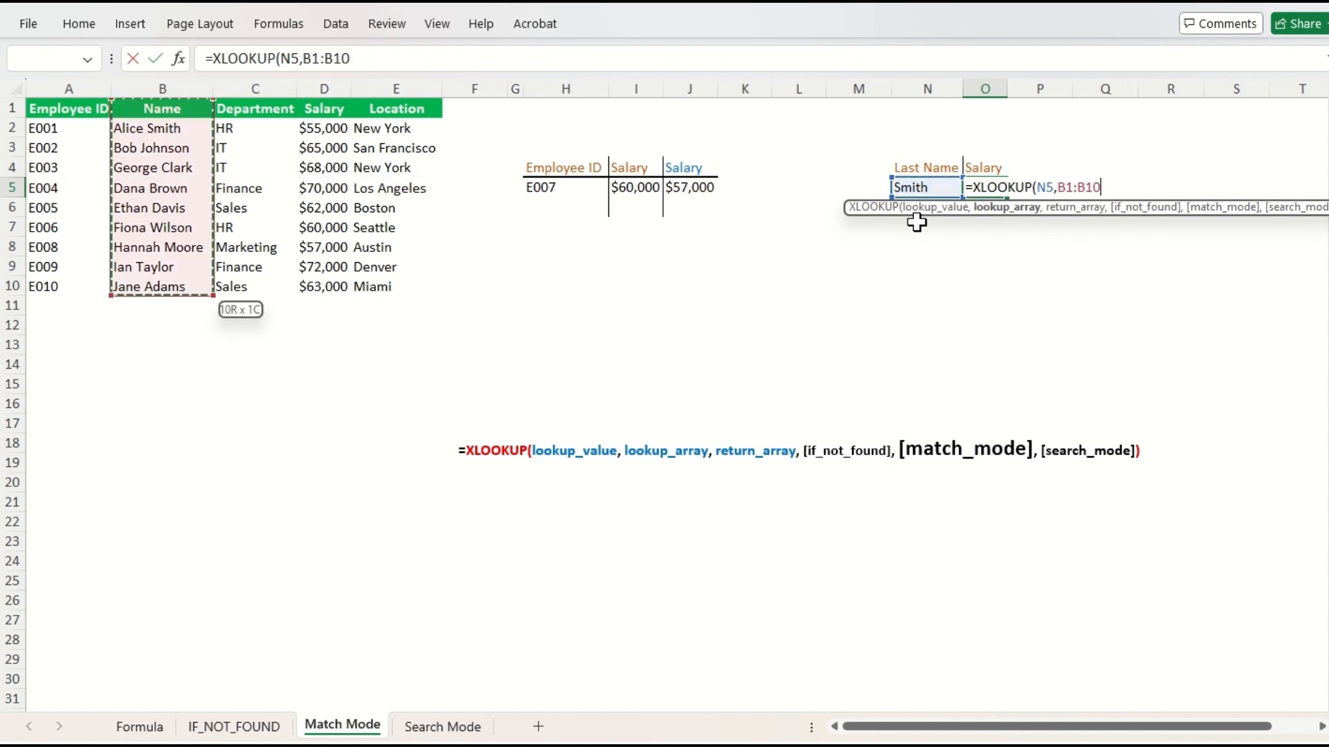
Supply the Salary column D1:D10 as the return array of the XLOOKUP in O5
text(,)
key(Left)
key(Left)
key(Left)
key(Left)
key(Left)
key(Left)
key(Left)
key(Left)
key(Left)
key(Left)
key(Left)
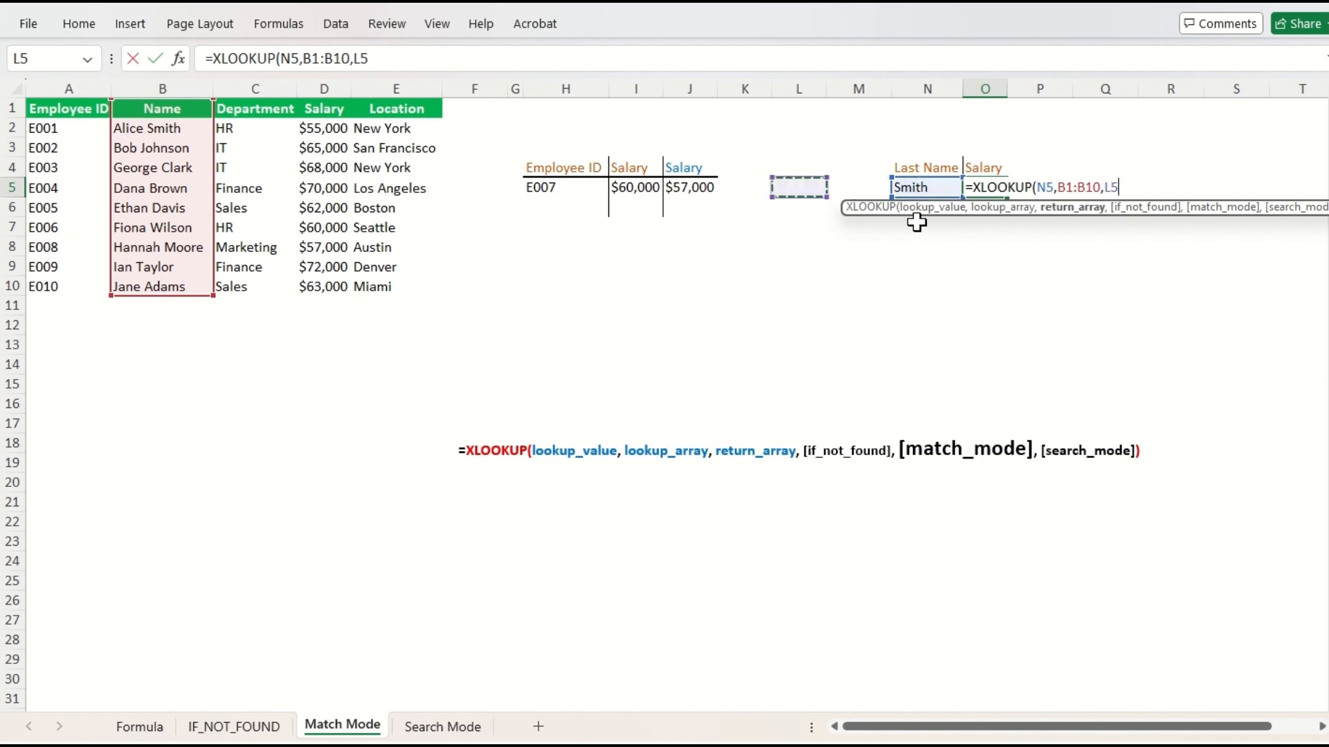
key(ctrl+Up)
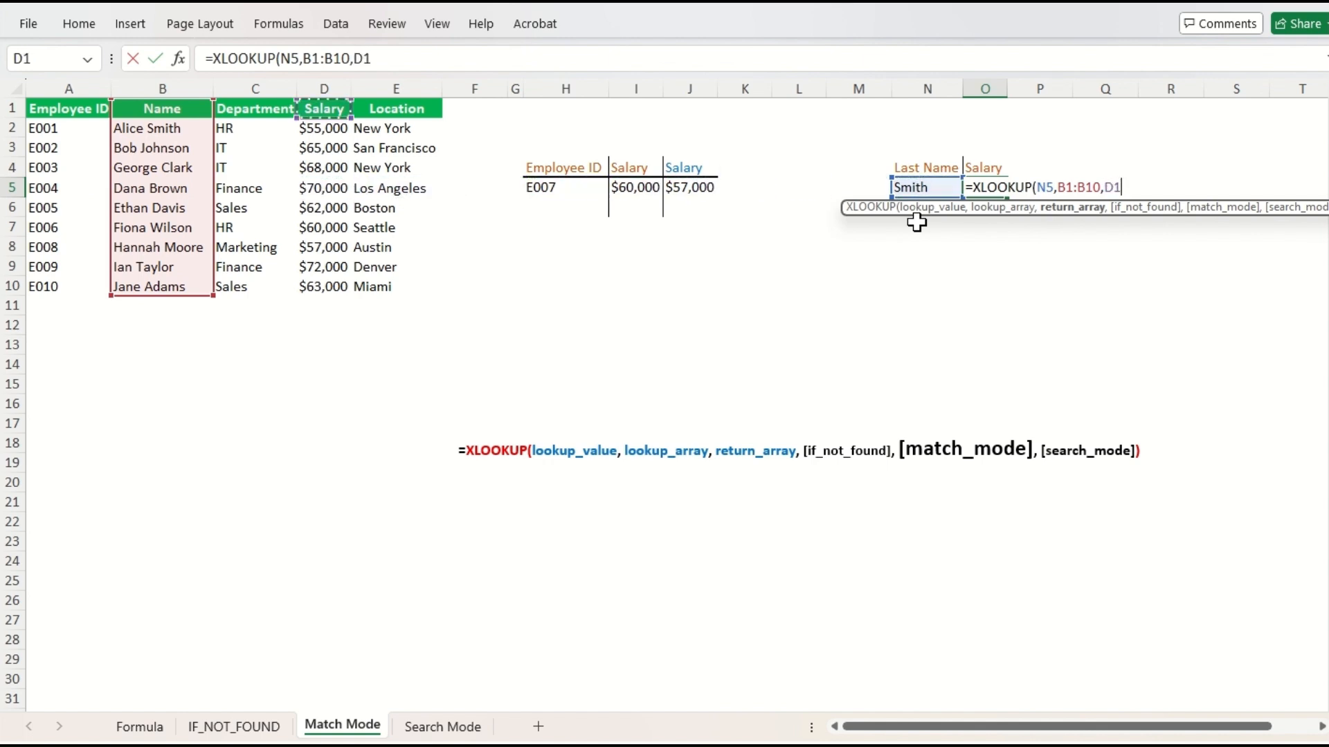
key(ctrl+shift+Down)
Leave if_not_found empty, set match_mode to 2 (Wildcard character match), and commit the XLOOKUP formula in O5
text(,)
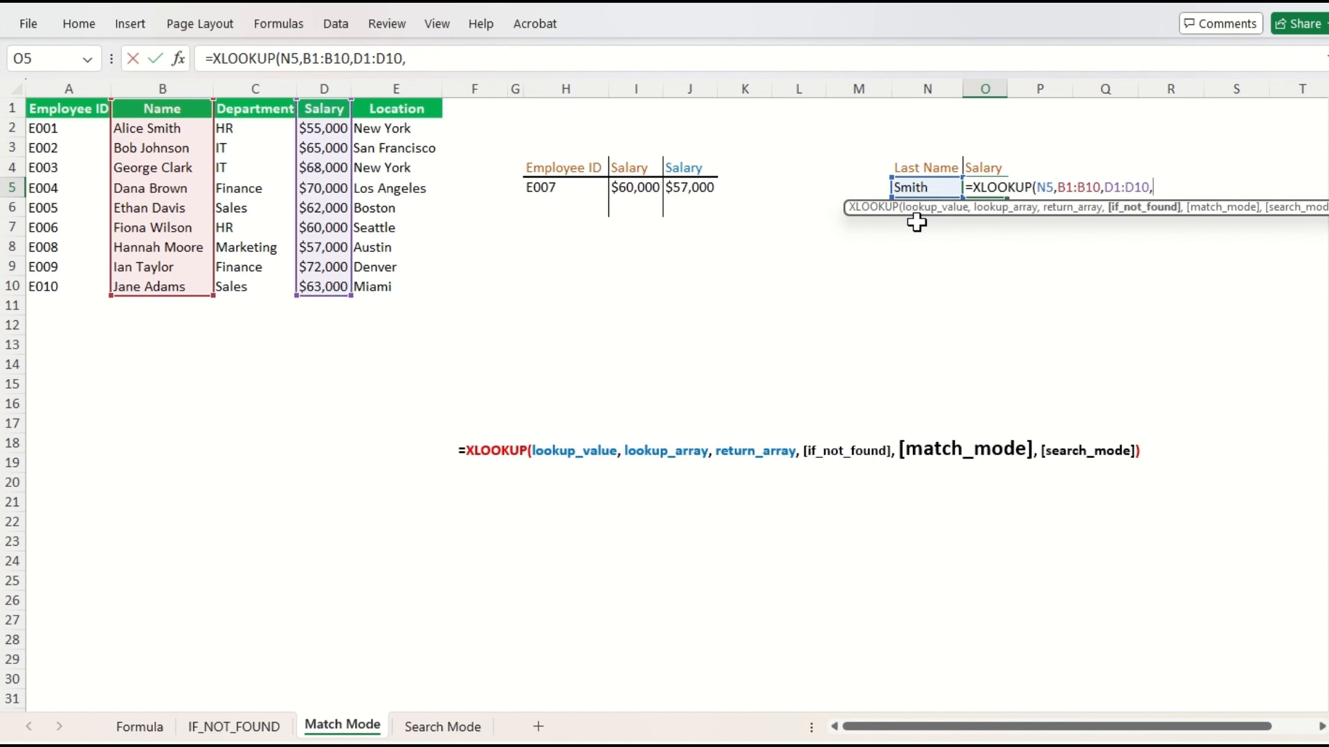
text(,)
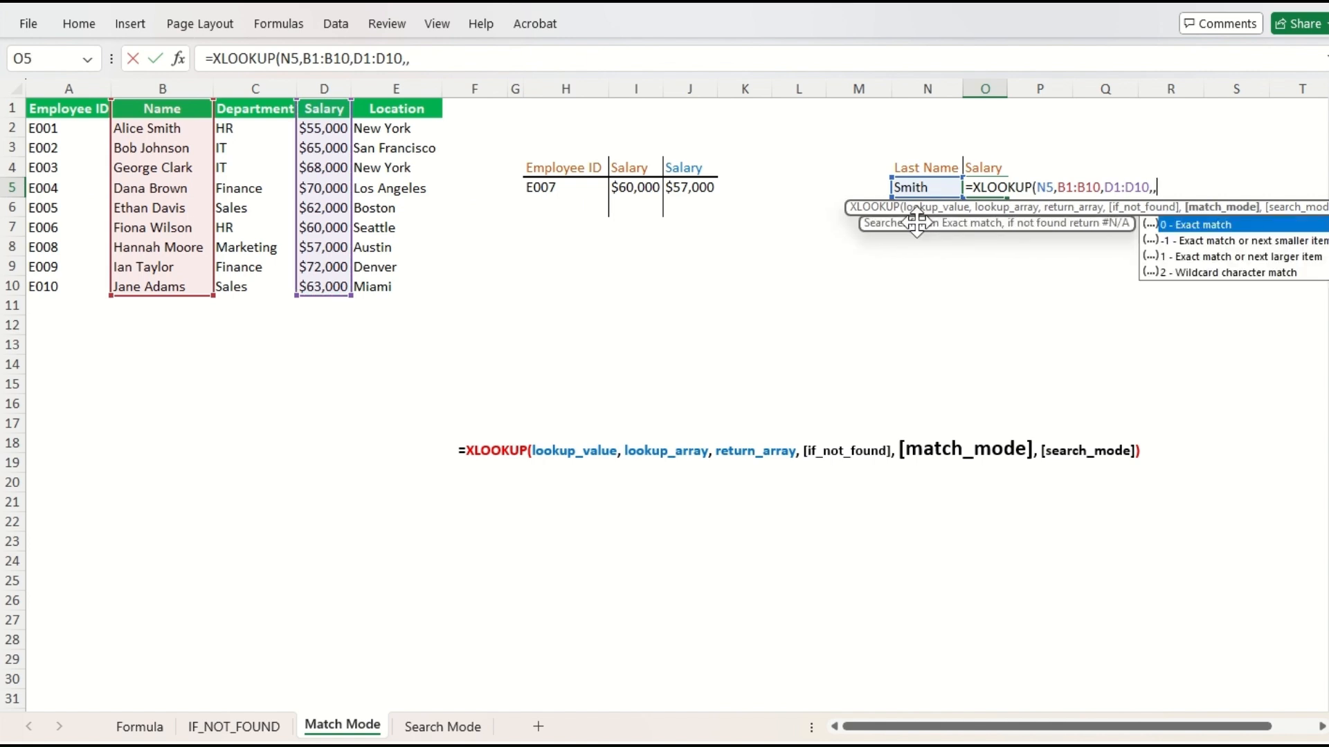
key(Down)
key(Down)
key(Down)
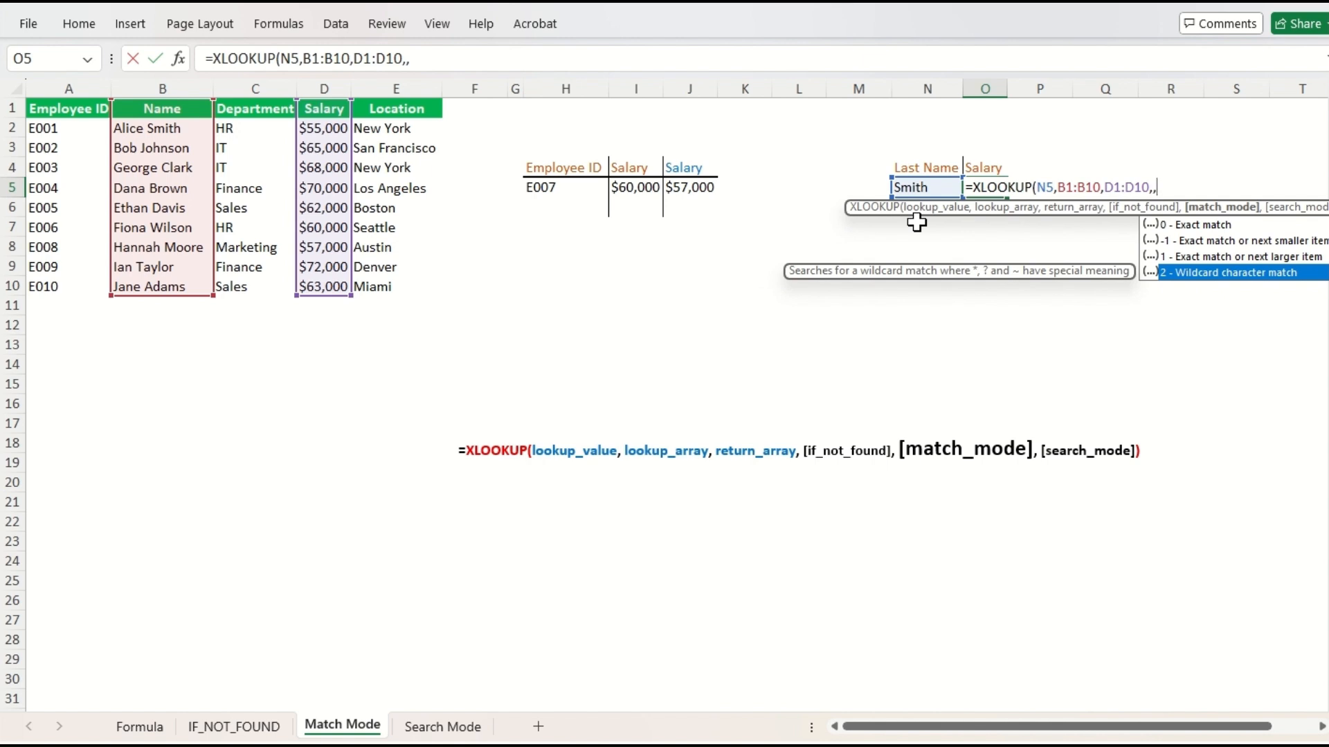
text(2))
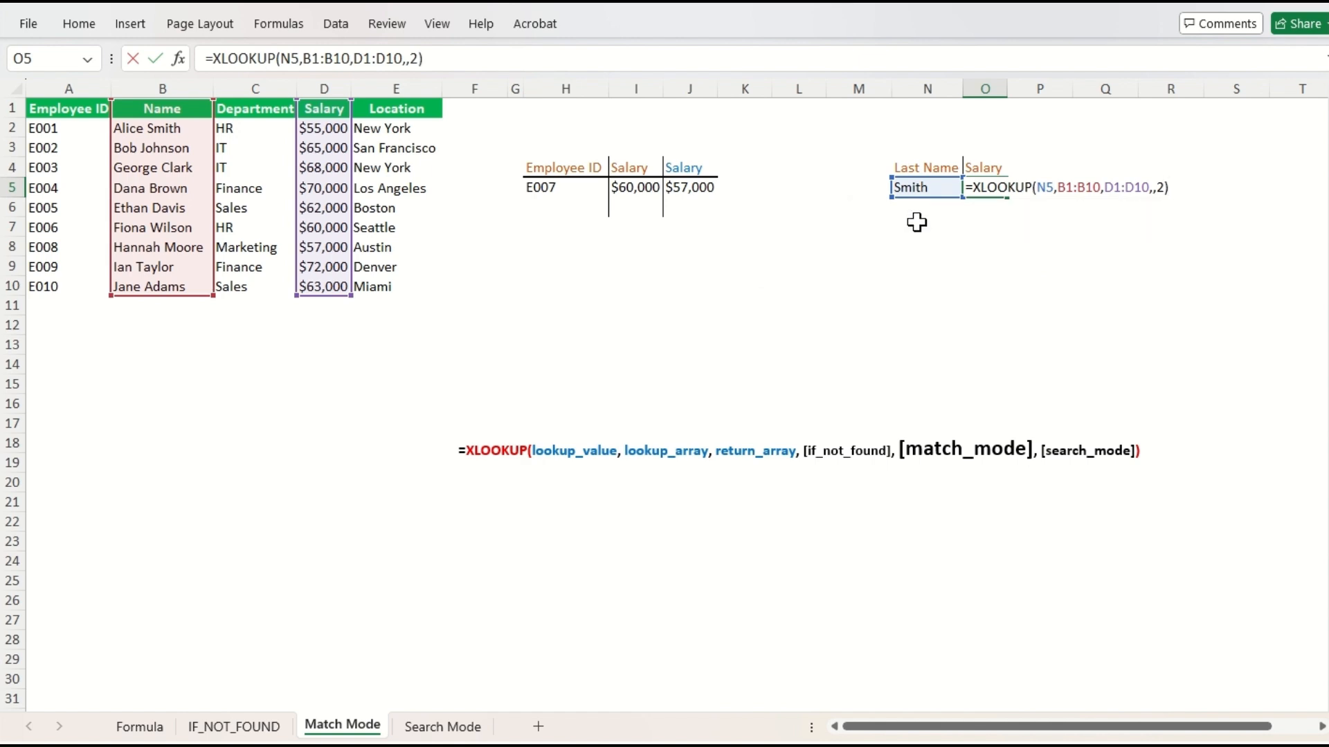
key(Return)
Add an asterisk wildcard before and after the last name in N5
key(Up)
key(Left)
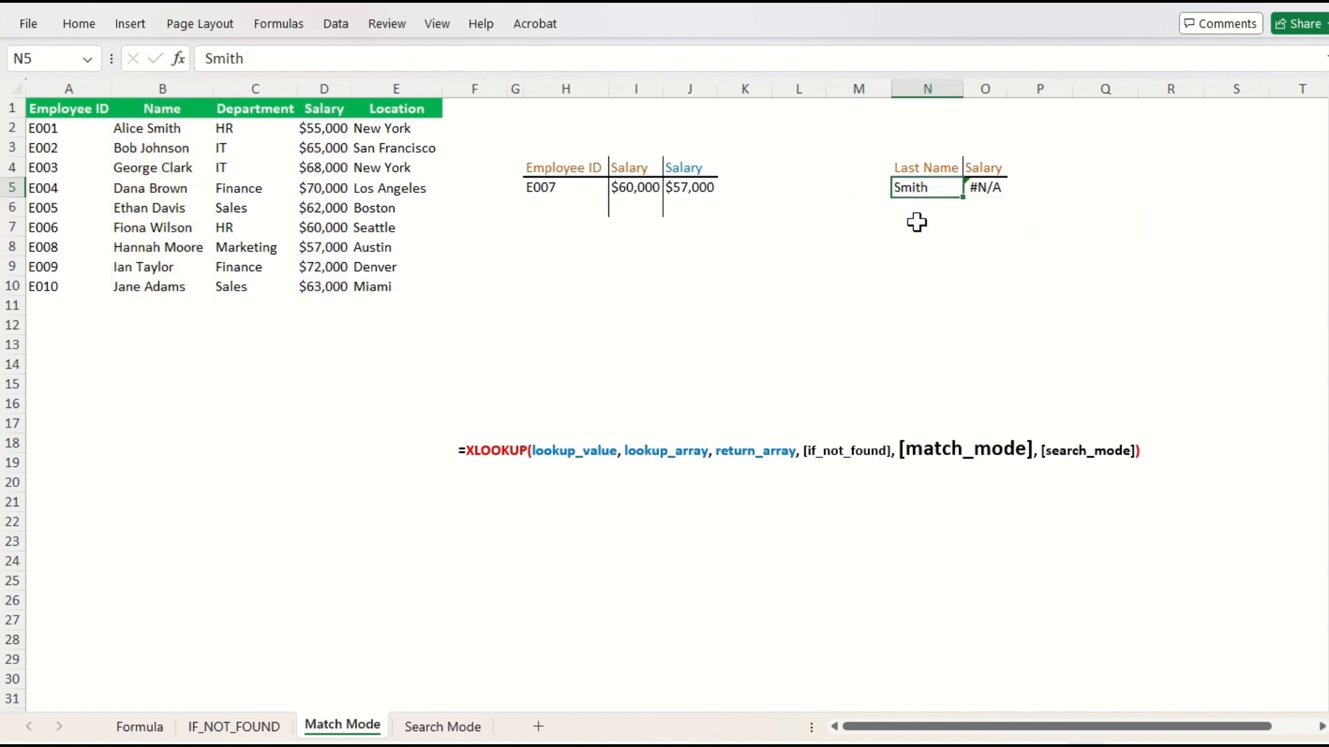
key(F2)
key(Home)
text(*)
key(End)
text(*)
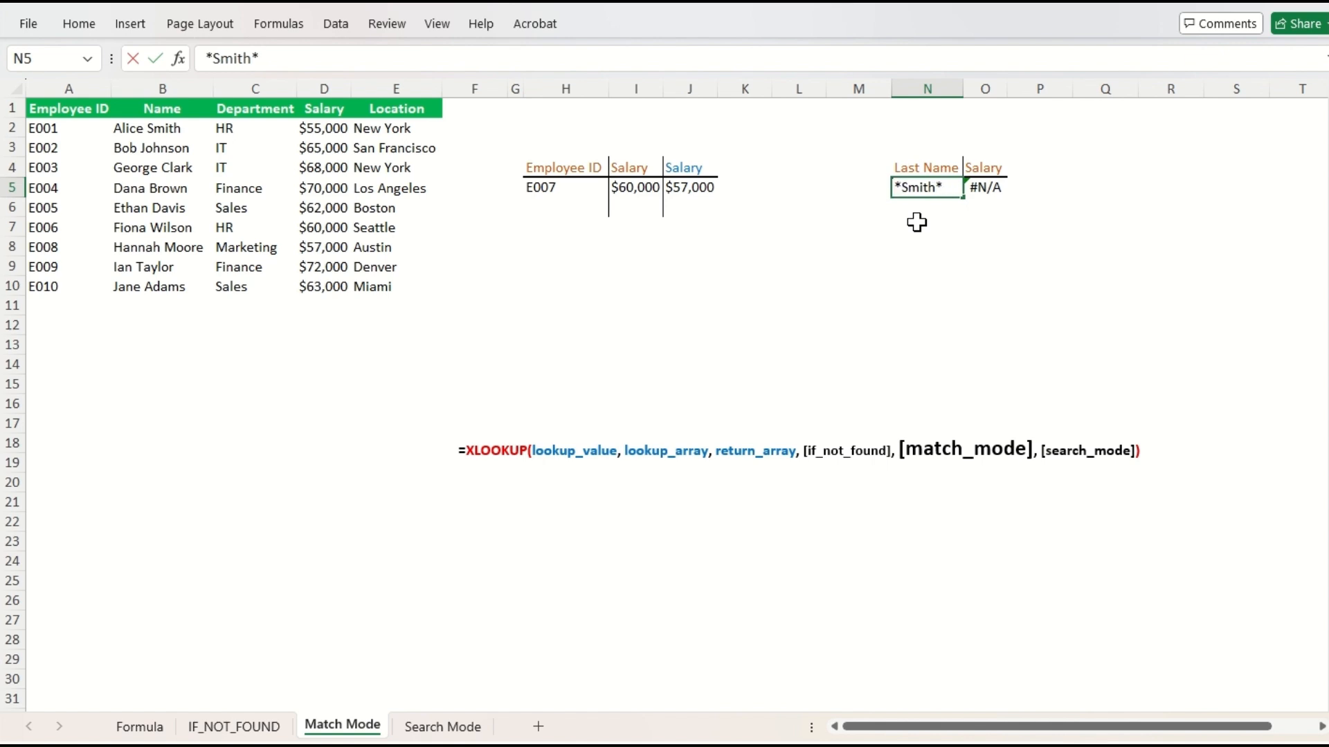
key(Return)
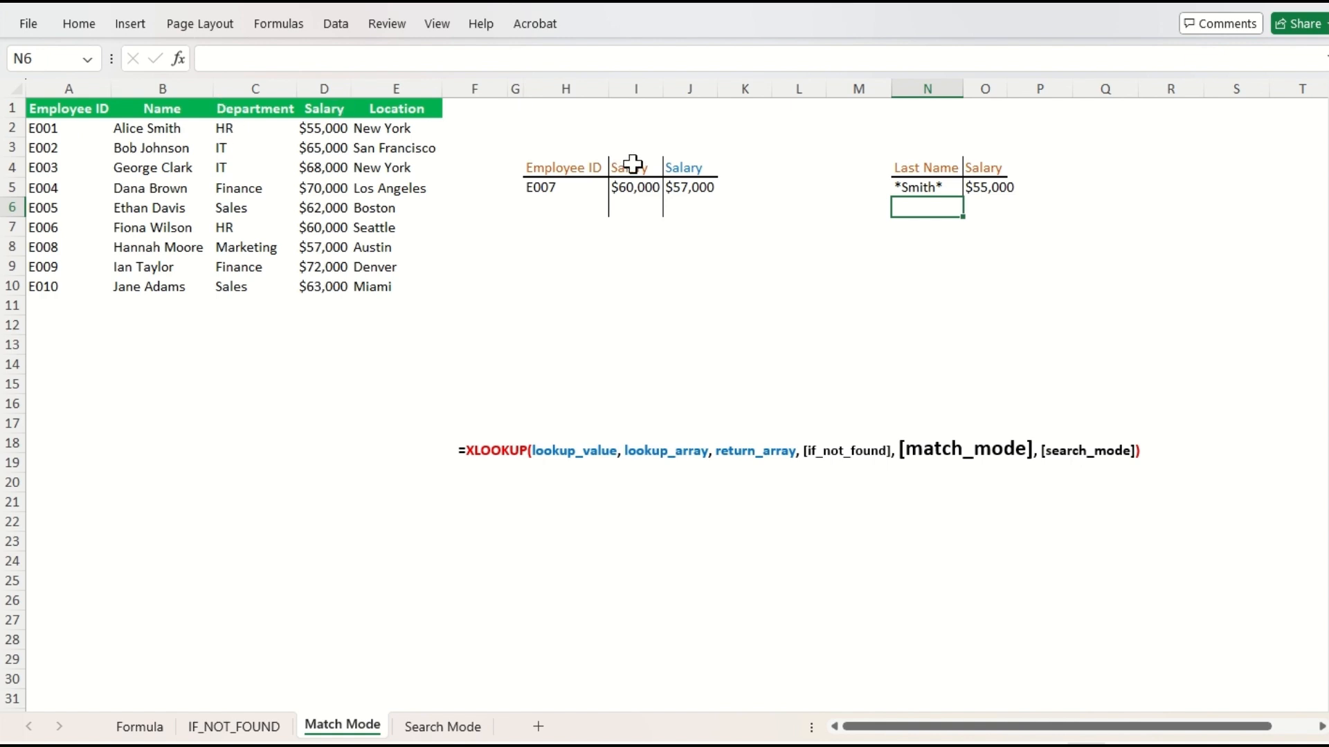
Remove both asterisk wildcards from the last name in N5
key(Up)
key(Down)
key(Up)
key(Right)
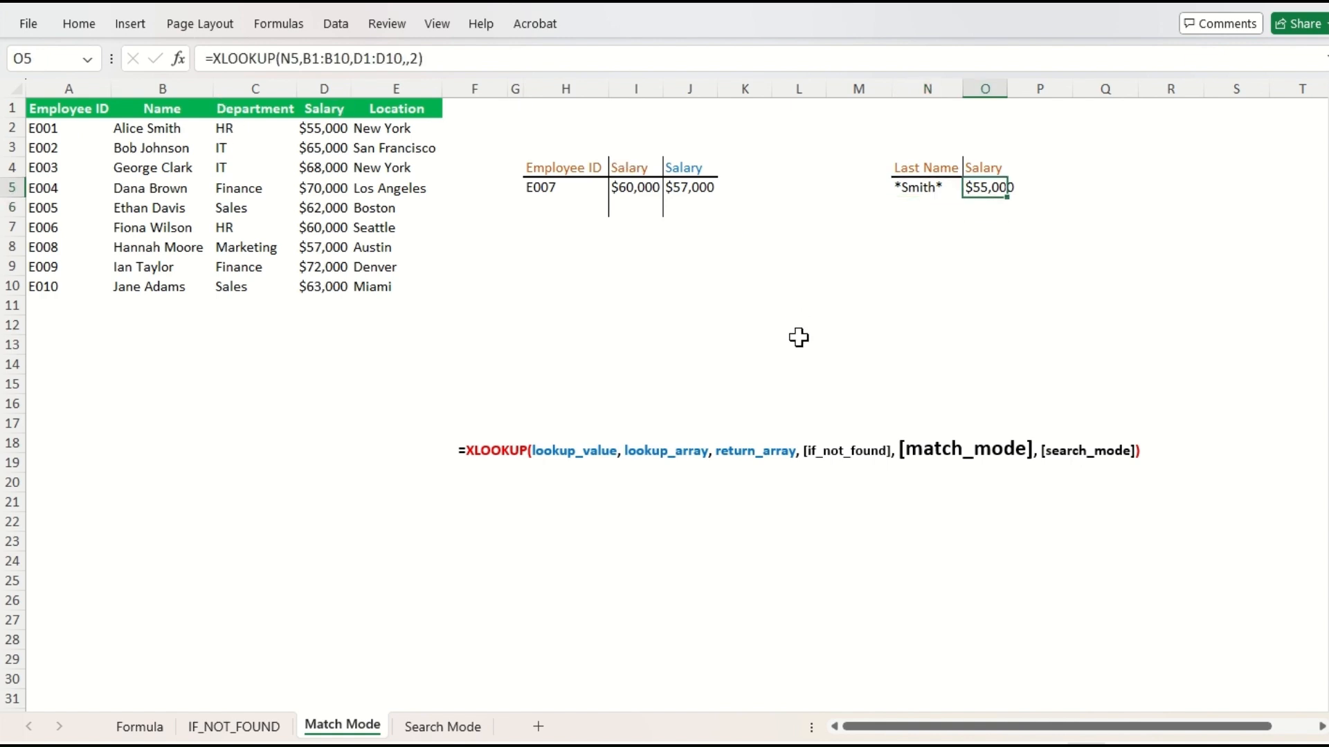
key(Left)
key(F2)
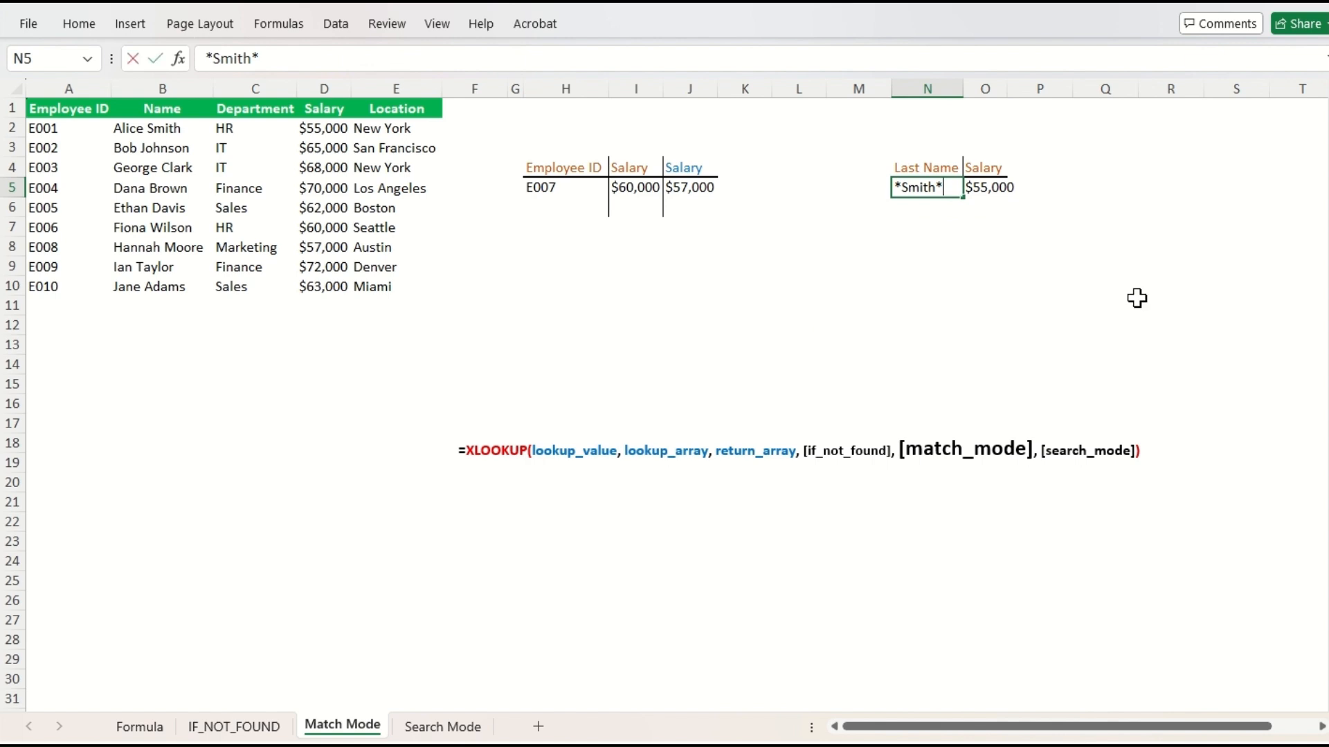
key(BackSpace)
key(Home)
key(Delete)
key(Tab)
Replace the lookup value of the XLOOKUP in O5 with CONCAT("*",N5,"*") and commit the formula
key(F2)
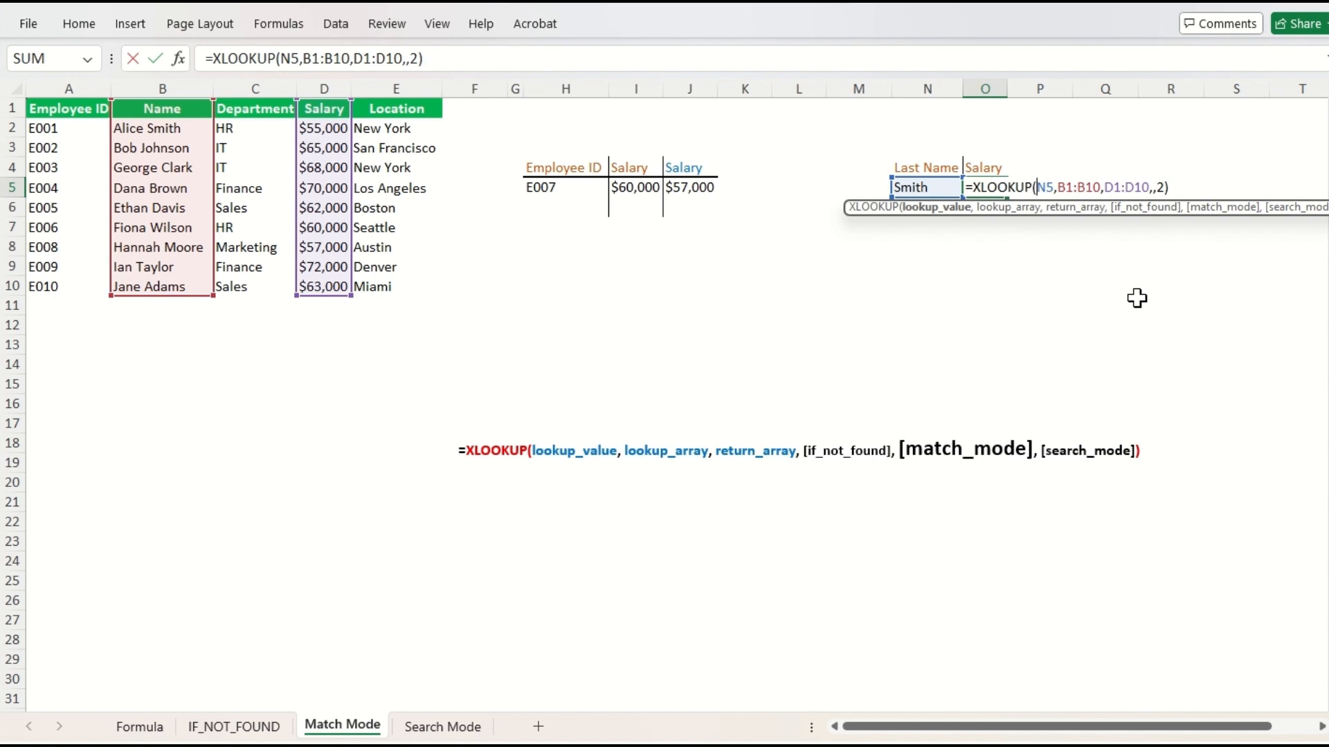
text(con)
key(Tab)
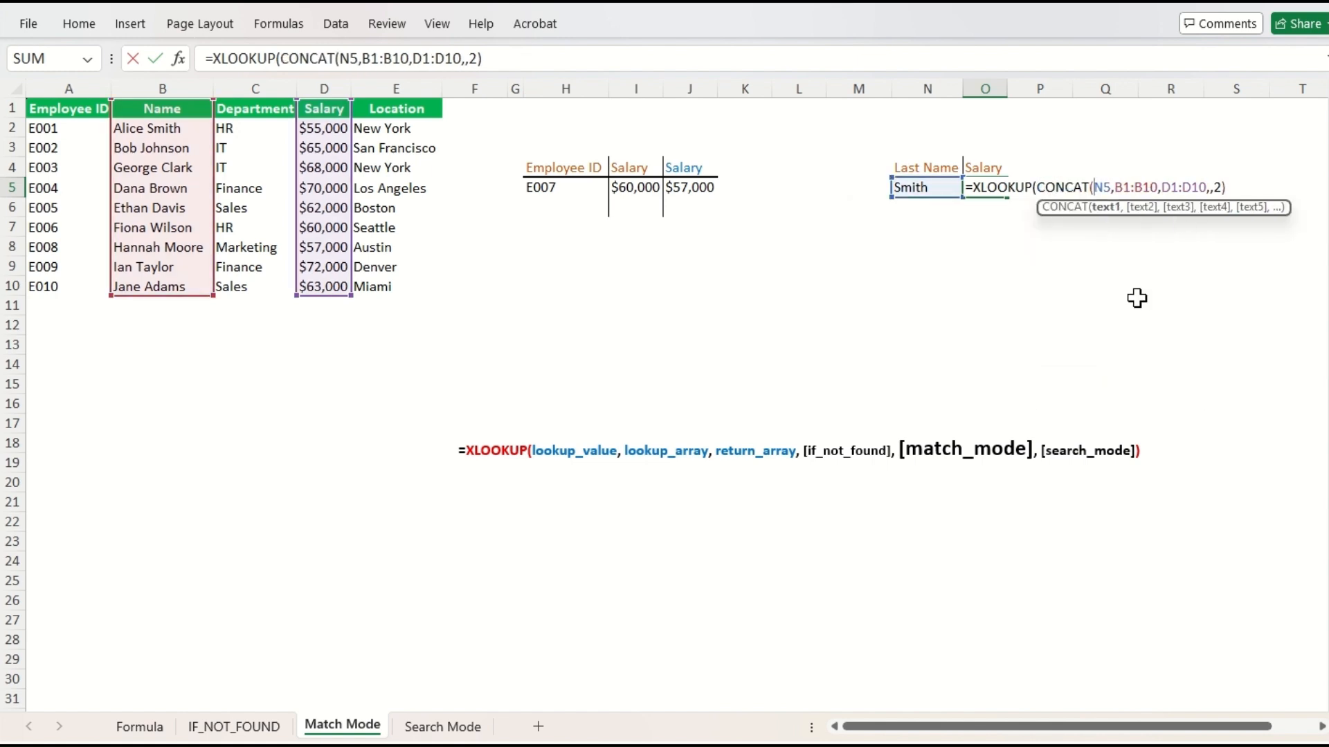
text(")
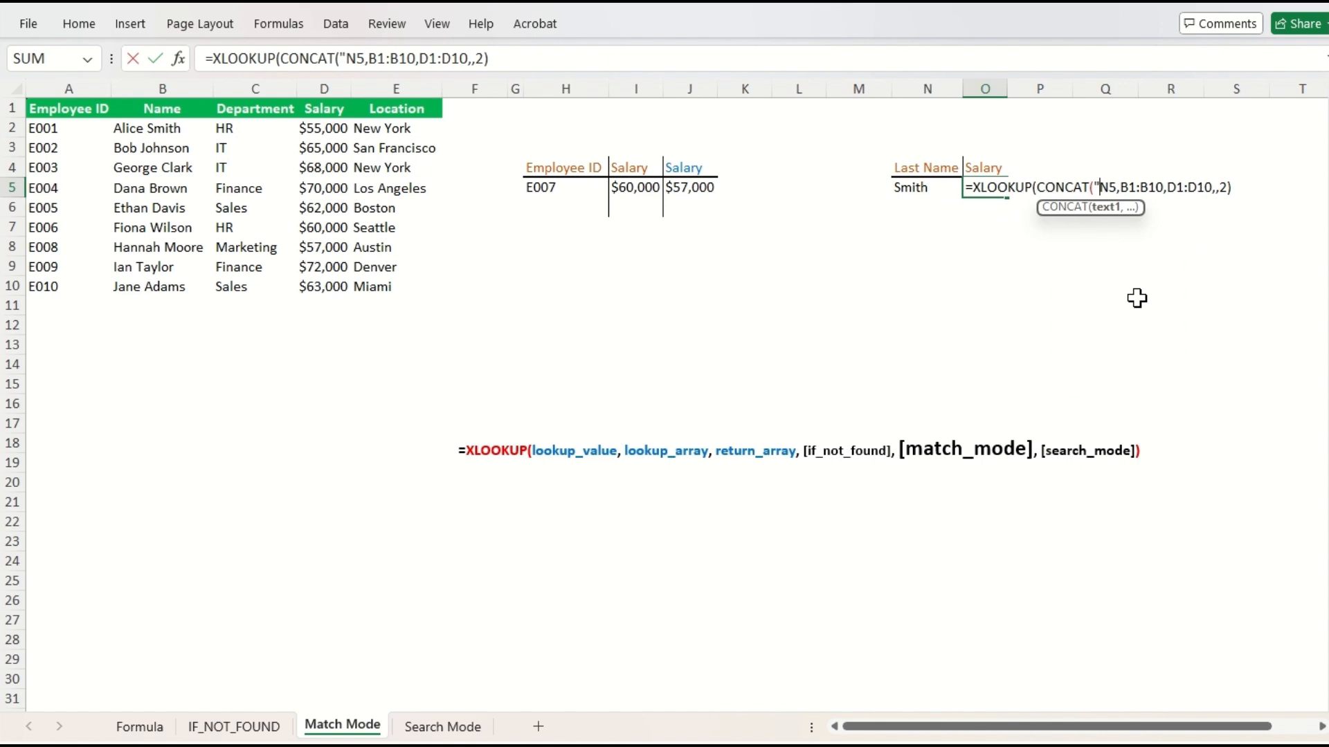
text(*")
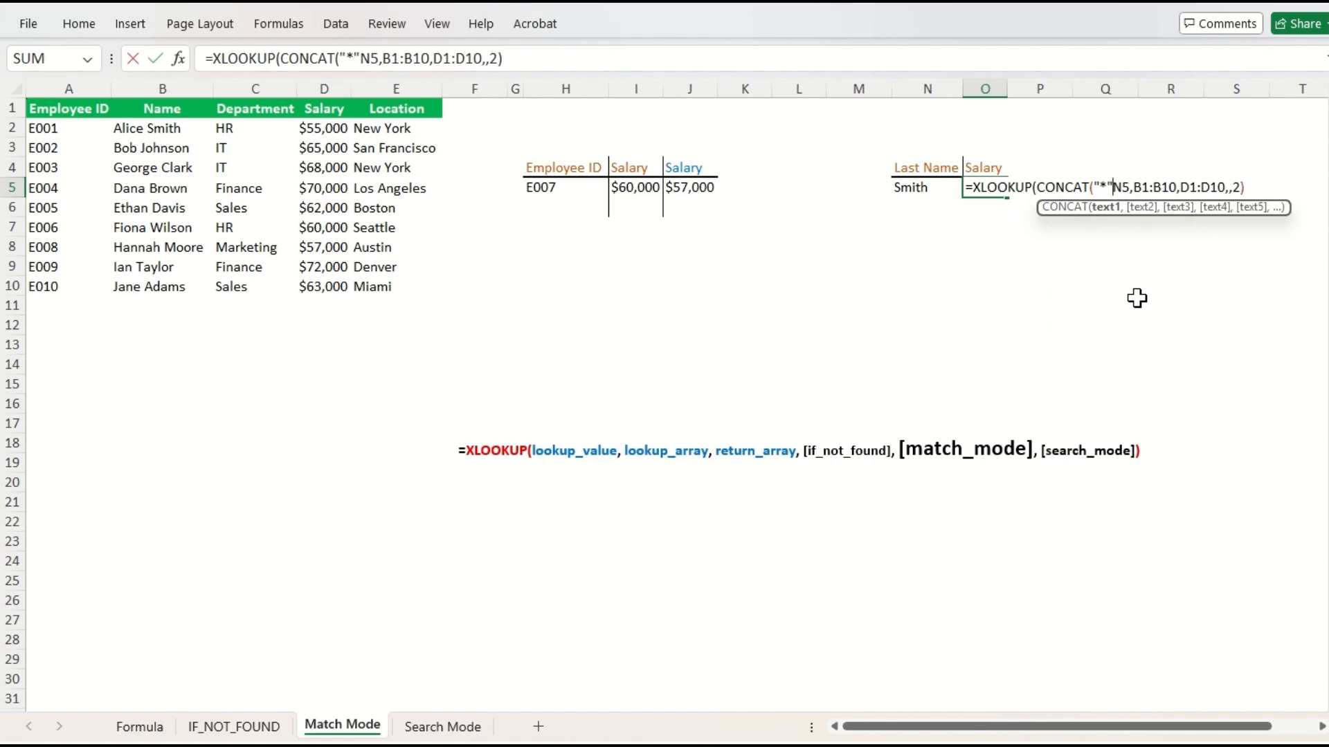
text(,)
key(Right)
key(Right)
text(,)
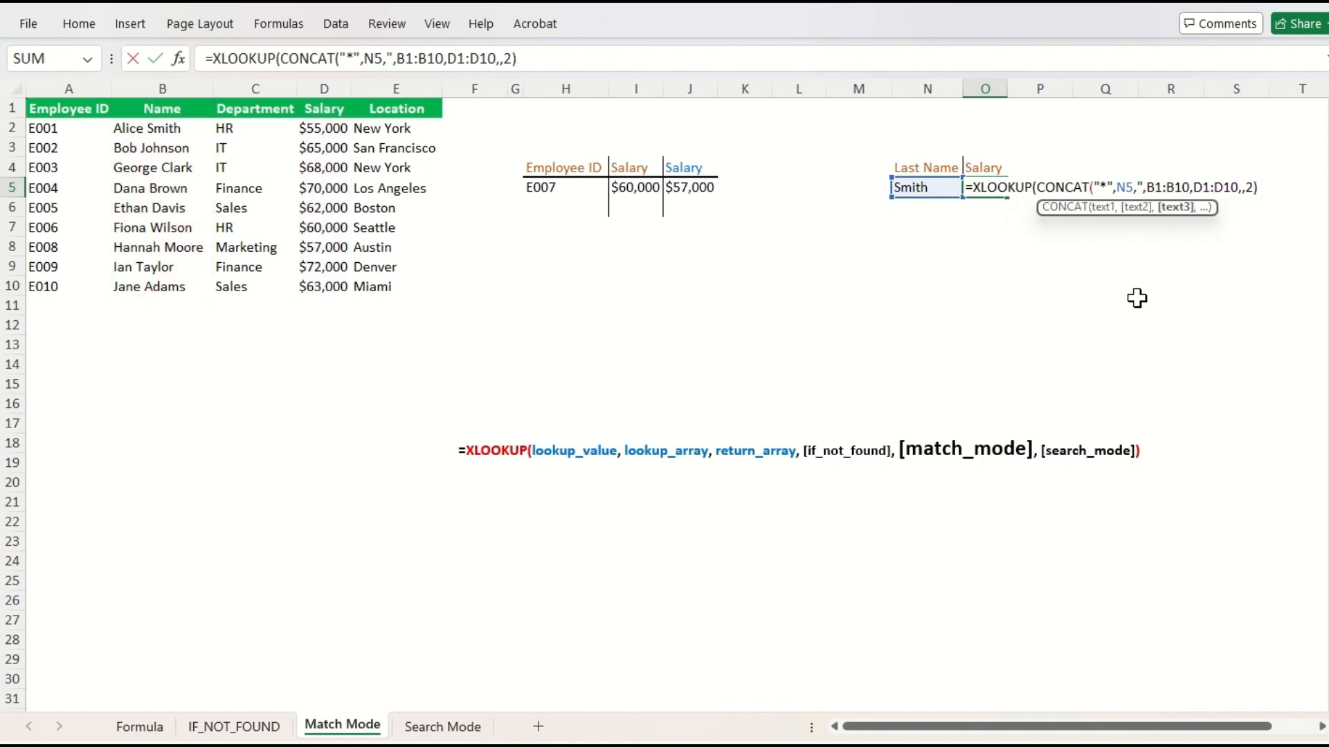
text("*")
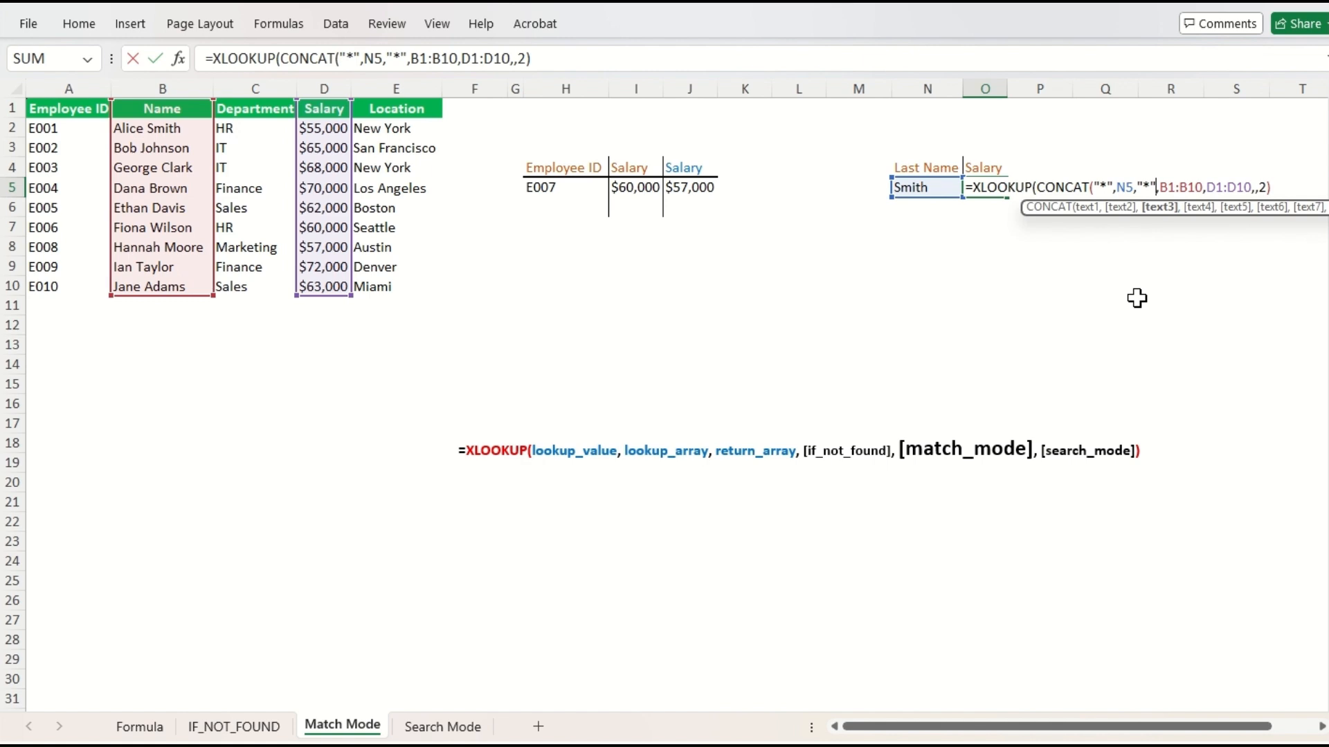
text())
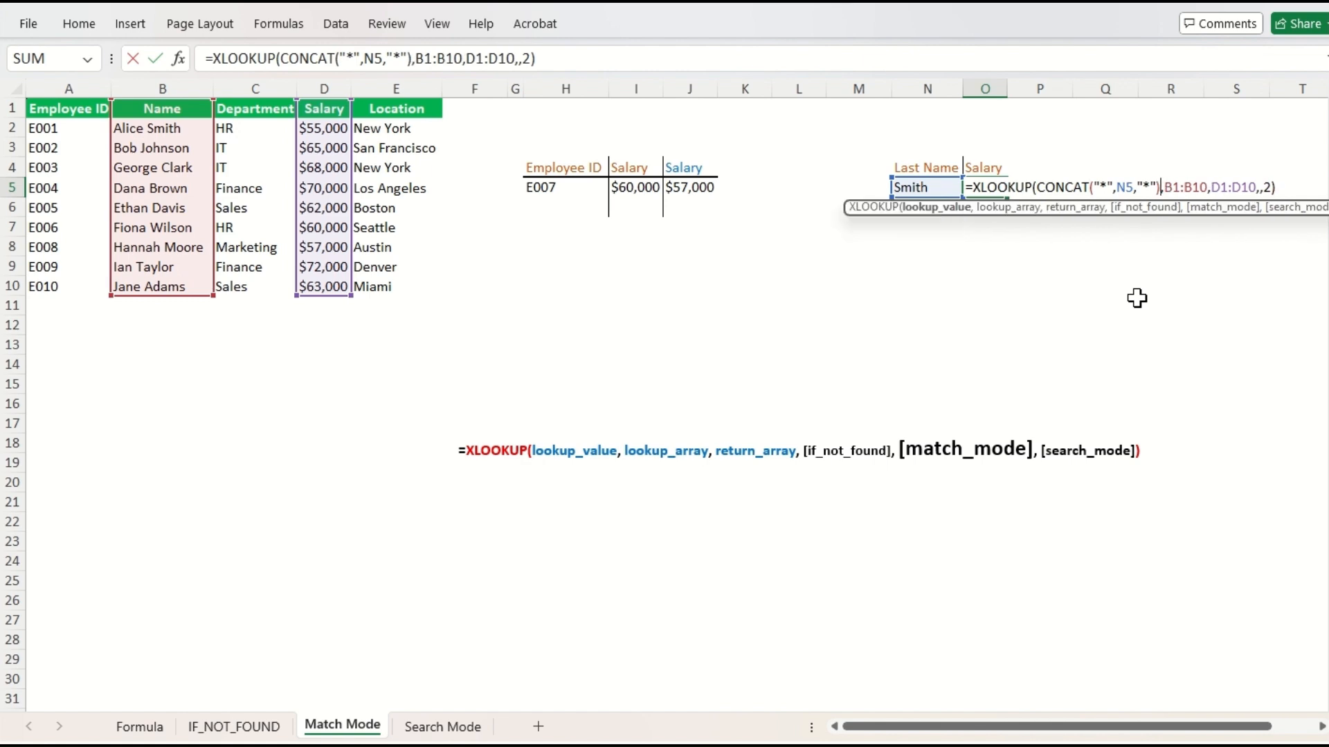
key(Return)
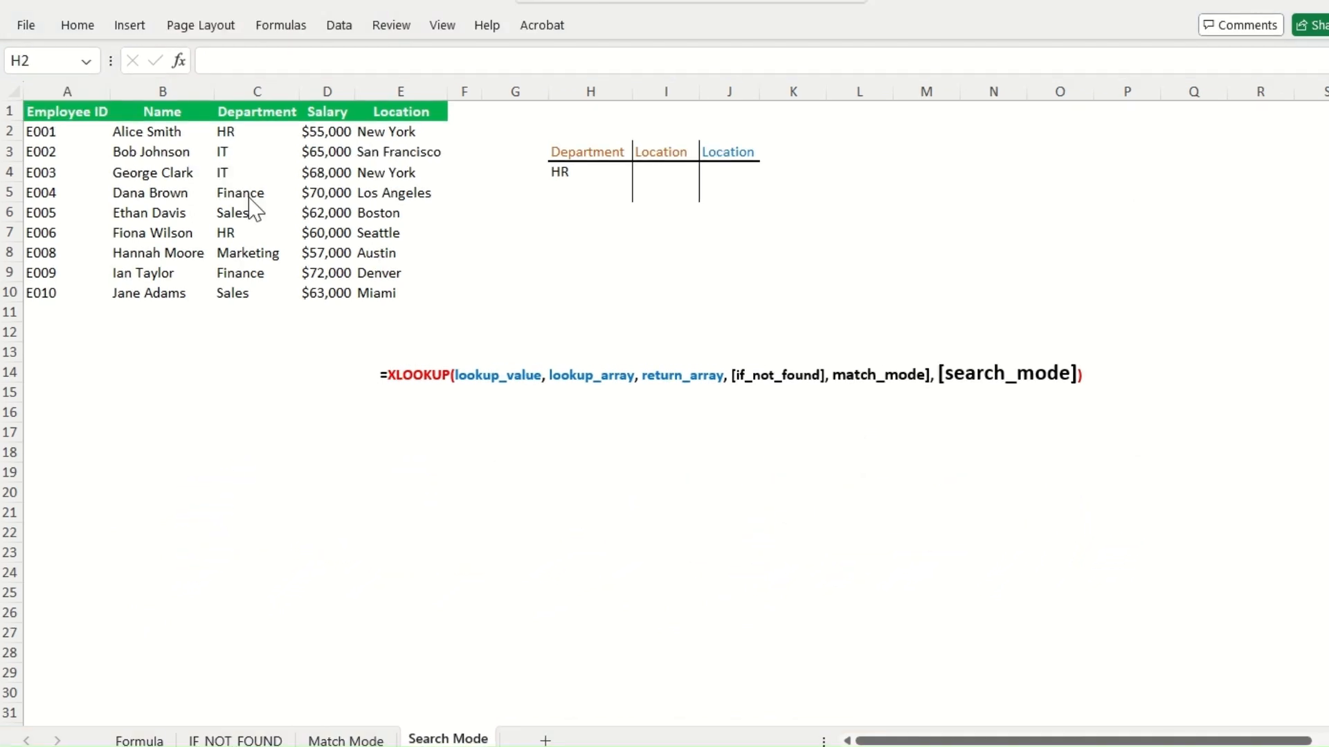
On the Search Mode sheet, start an XLOOKUP formula in I4 under the first Location heading, with H4 as its lookup value
click(247, 192)
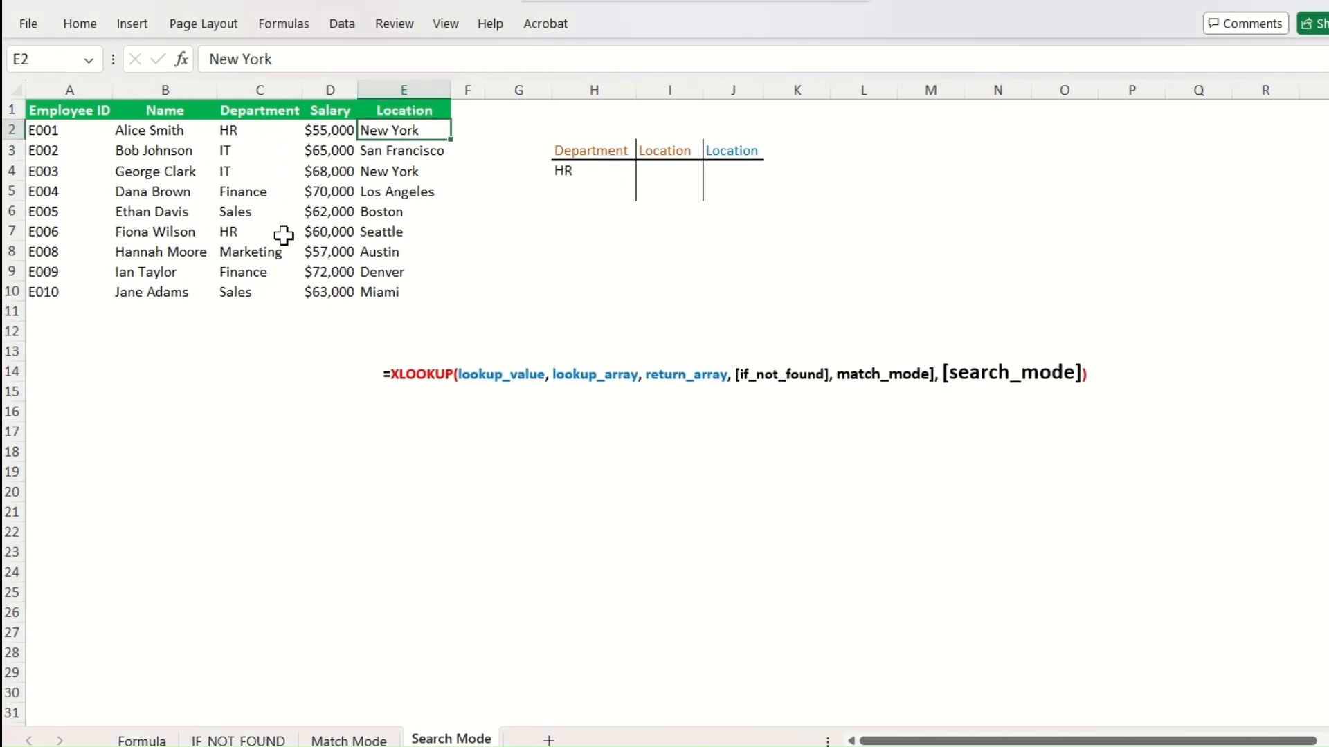
click(385, 234)
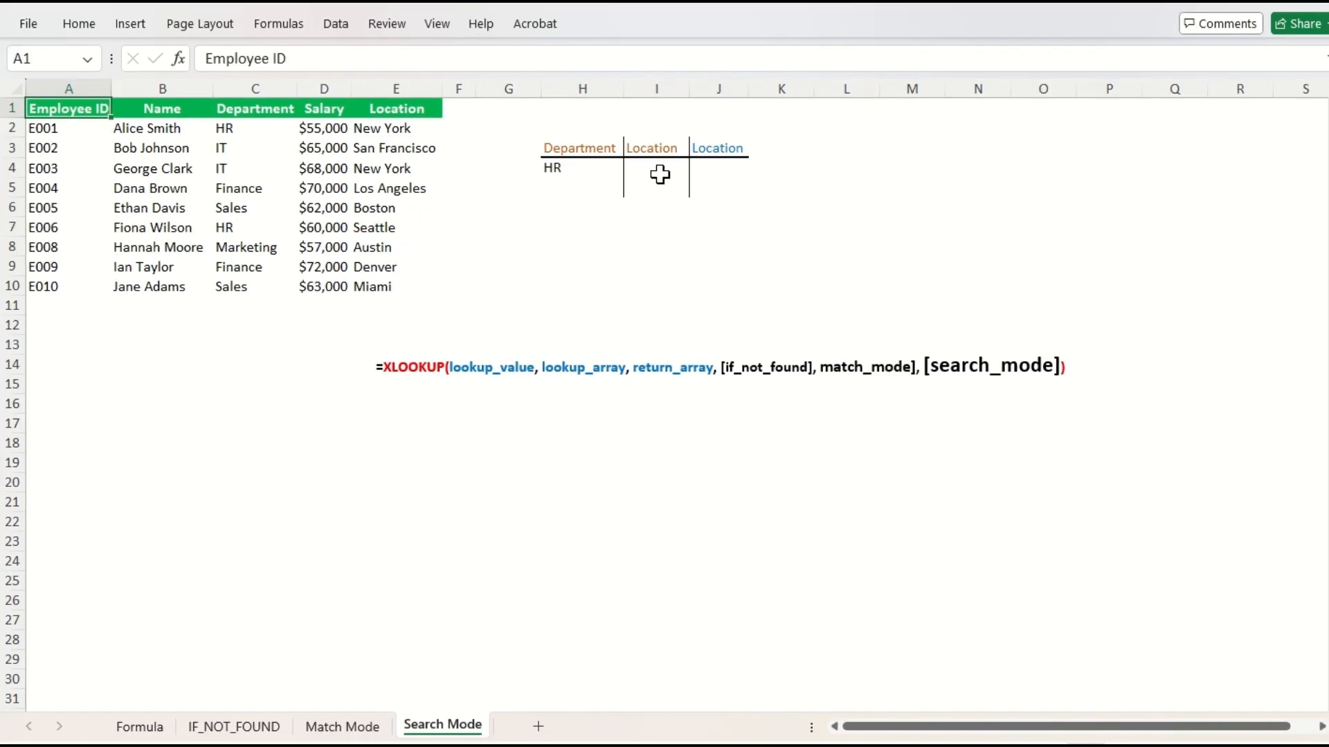
click(671, 174)
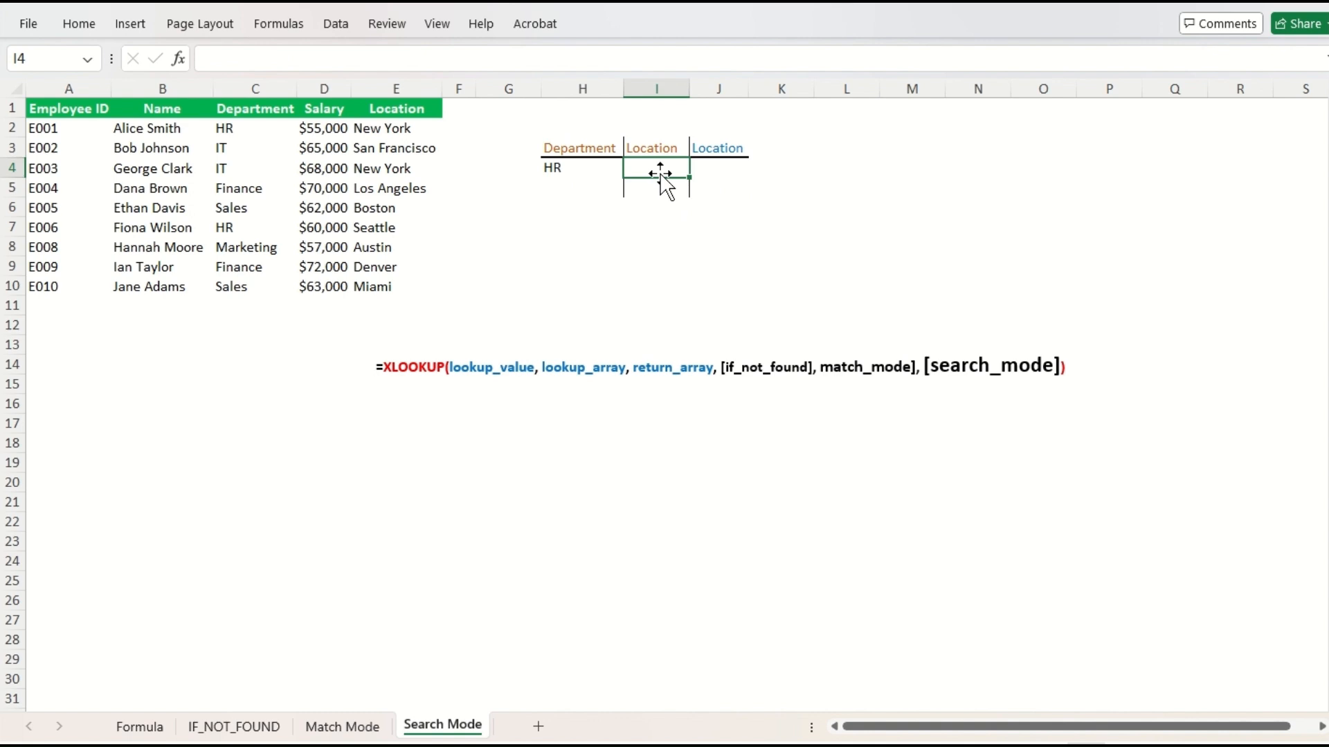
text(=)
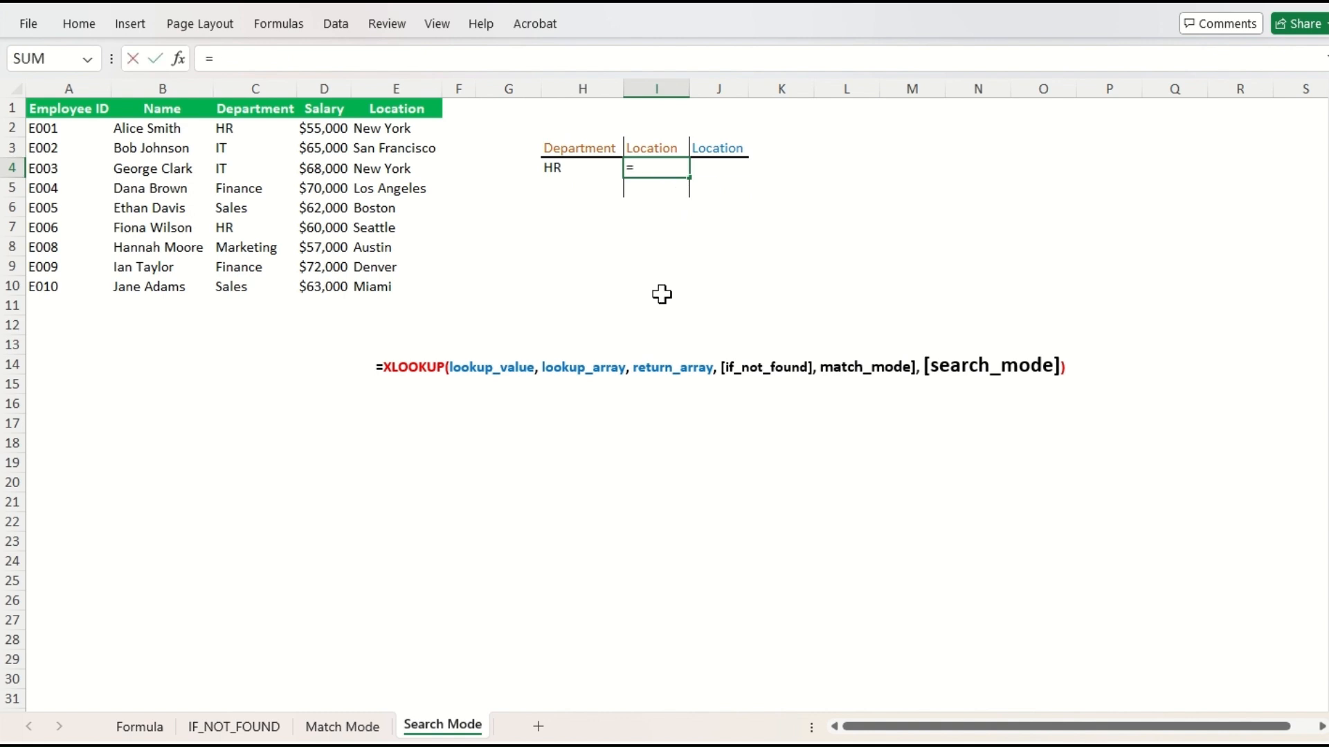
text(xl)
key(Tab)
key(Left)
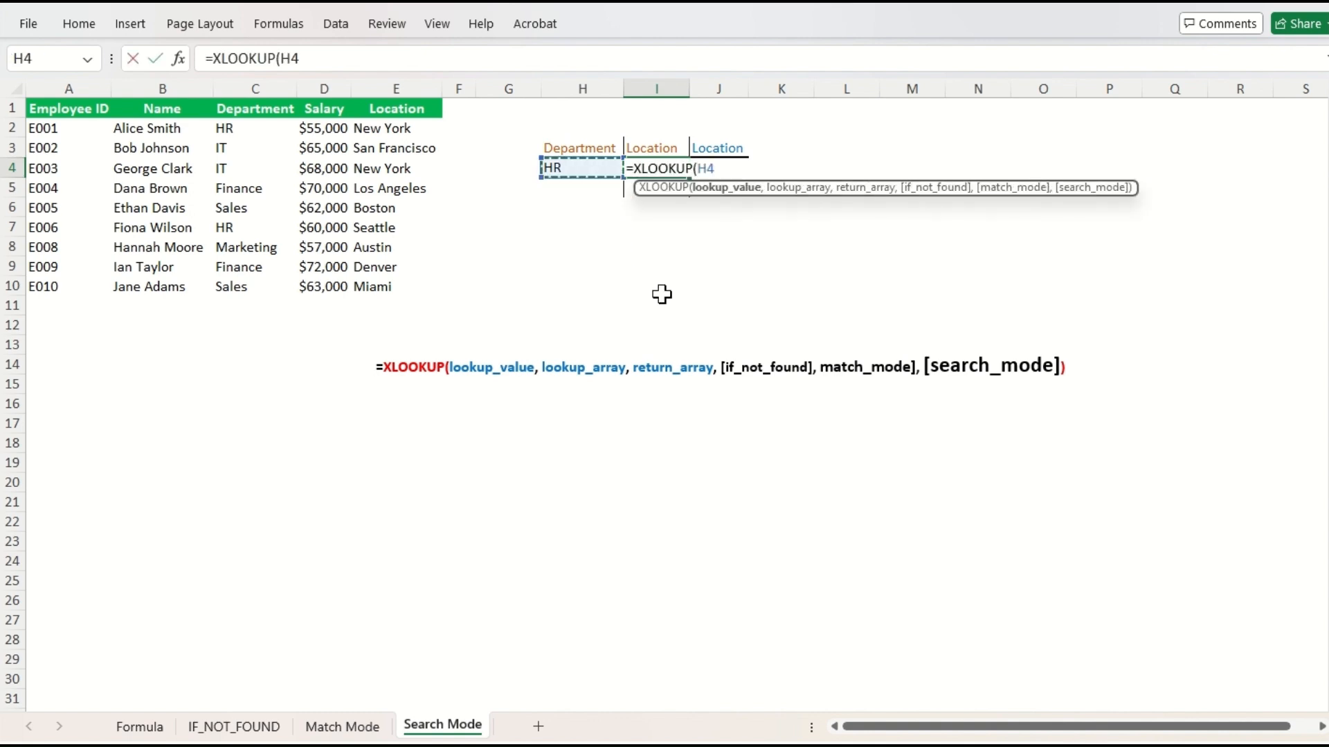
Supply the Department column C1:C10 as the lookup array of the XLOOKUP in I4
text(,)
key(Left)
key(Left)
key(Left)
key(Left)
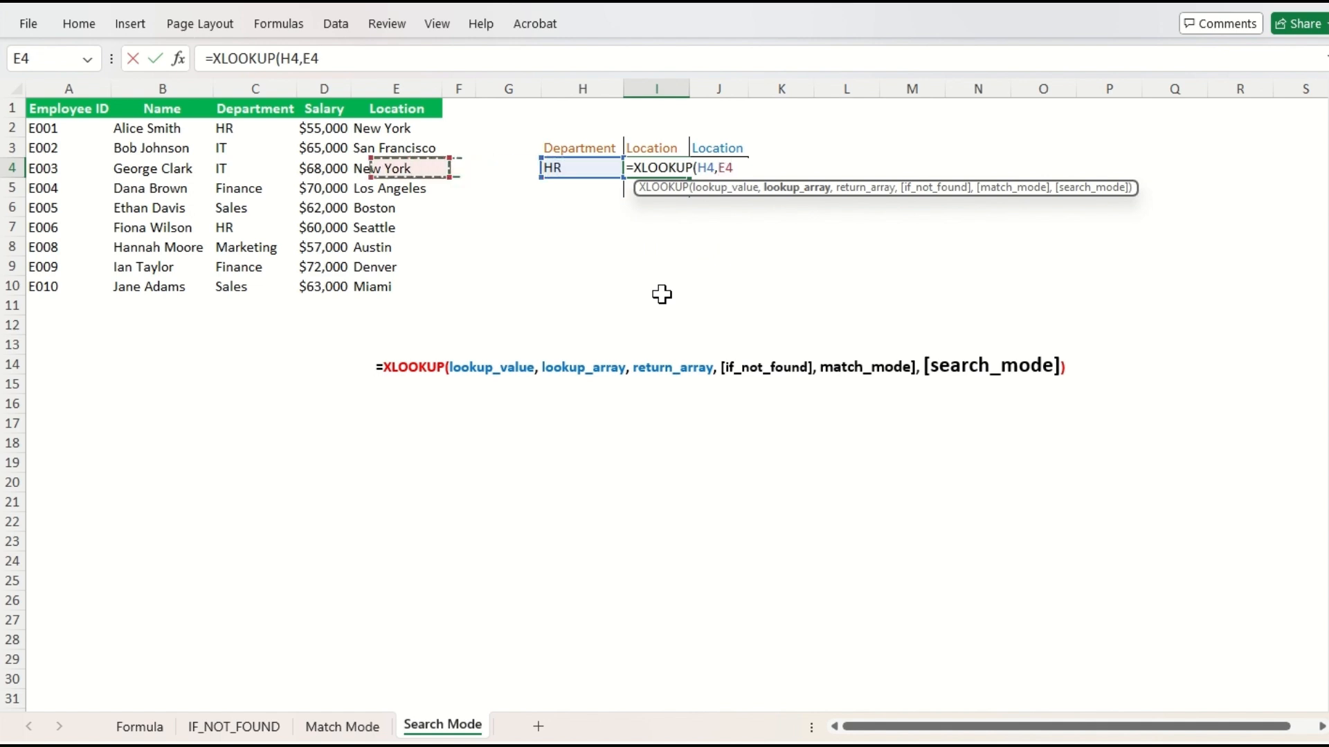
key(Left)
key(Left)
key(ctrl+Up)
key(ctrl+shift+Down)
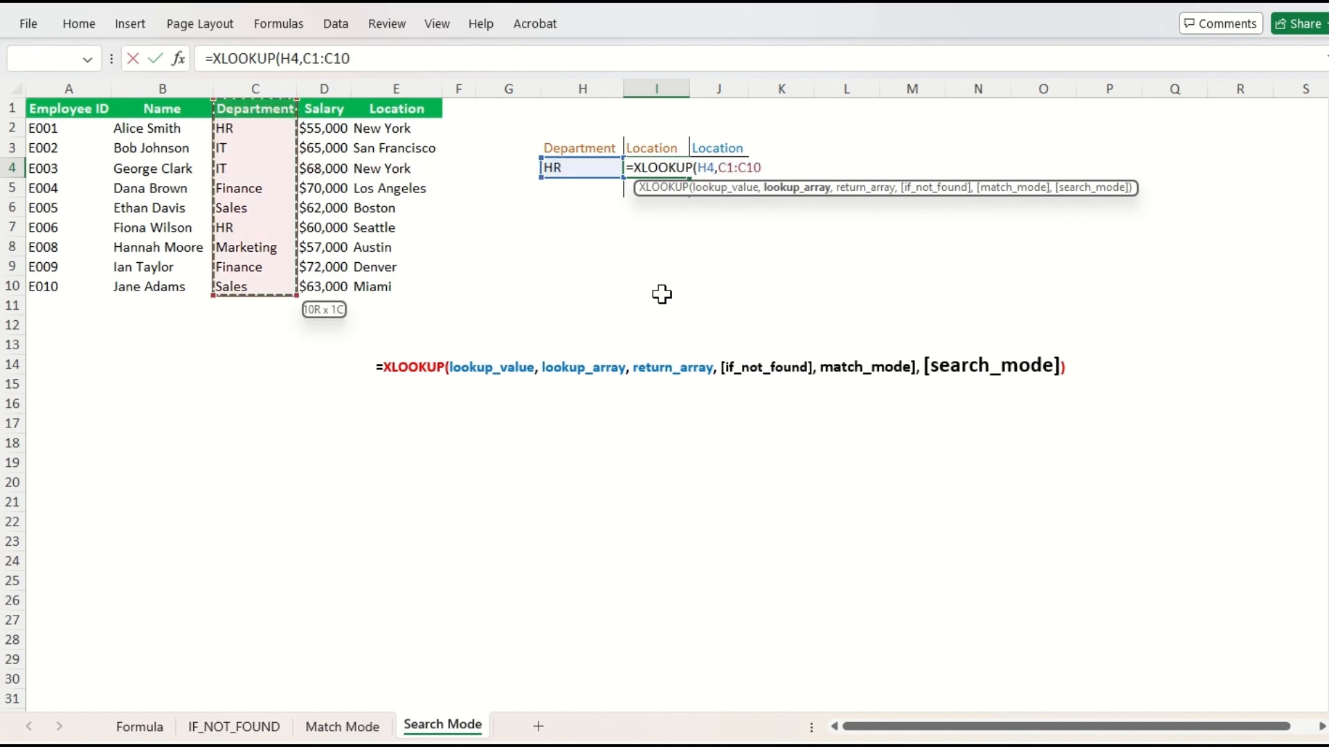
Supply the Location column E1:E10 as the return array of the XLOOKUP in I4
text(,)
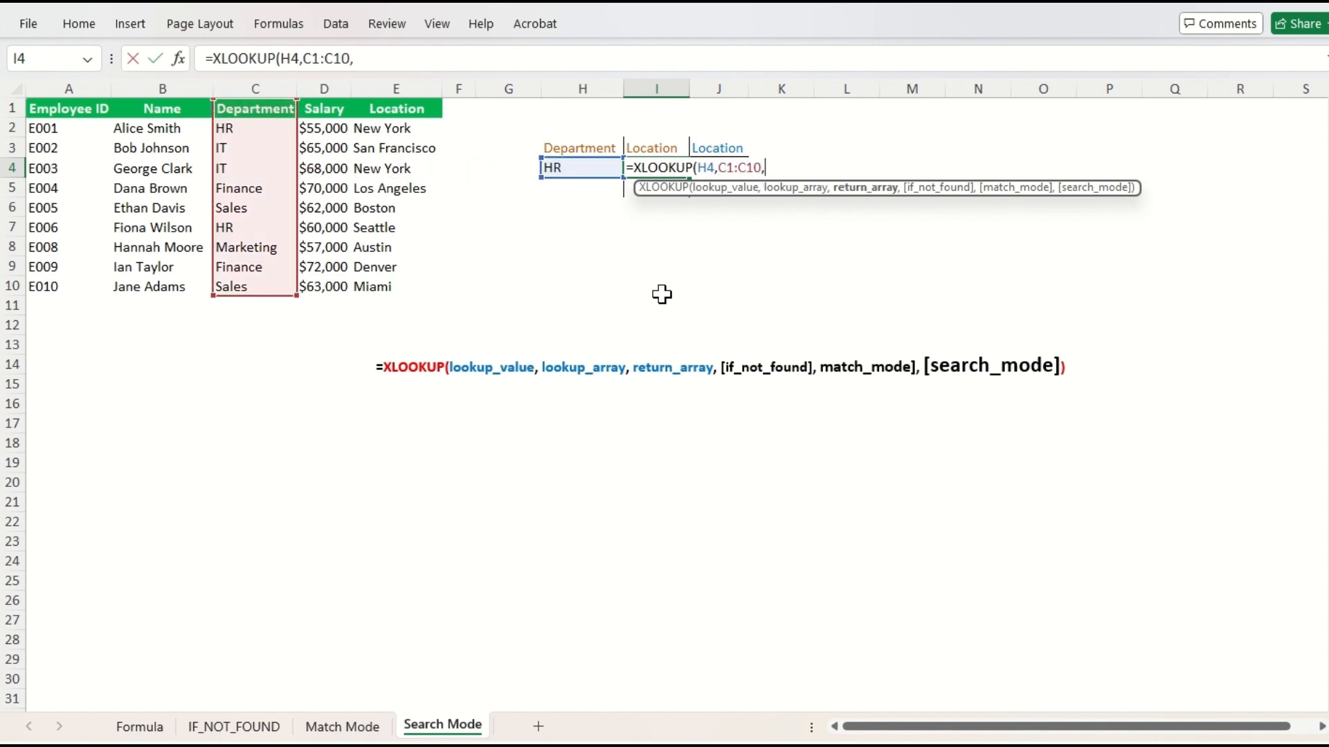
key(Left)
key(Left)
key(Left)
key(Left)
key(ctrl+Up)
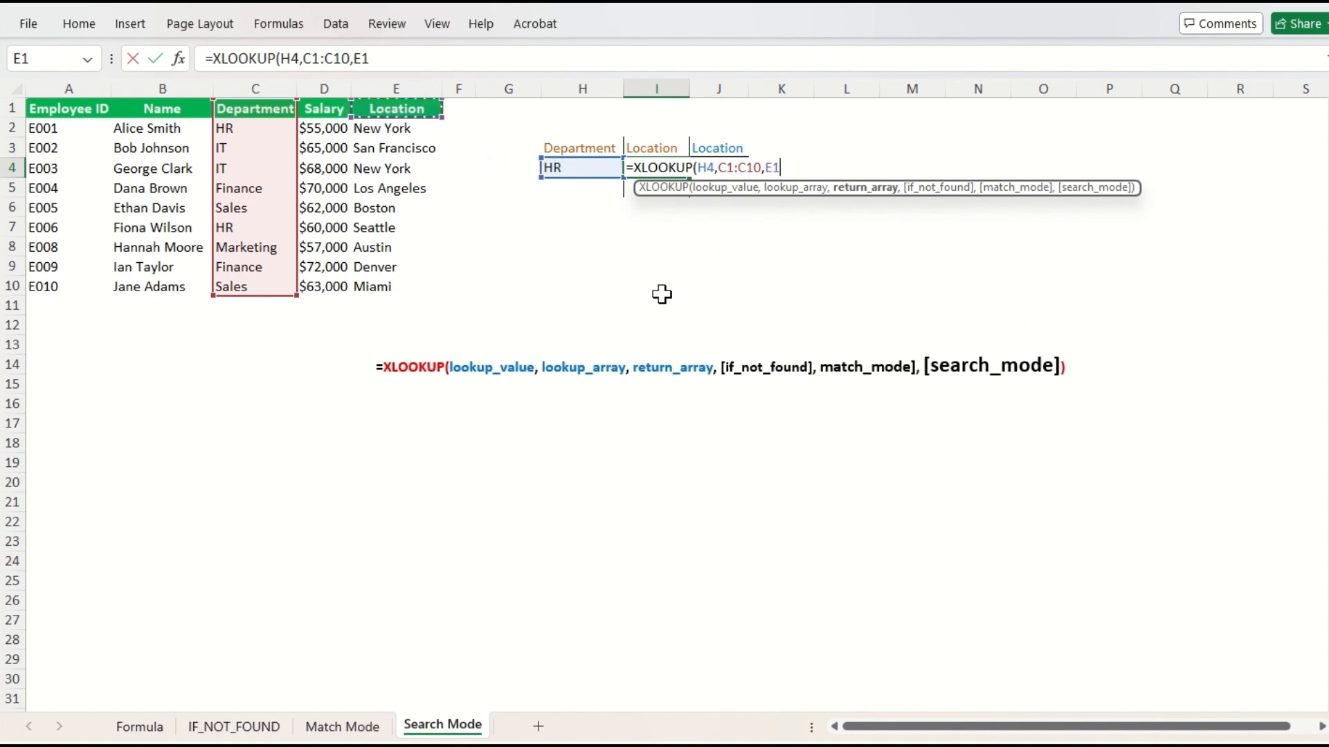
key(ctrl+shift+Down)
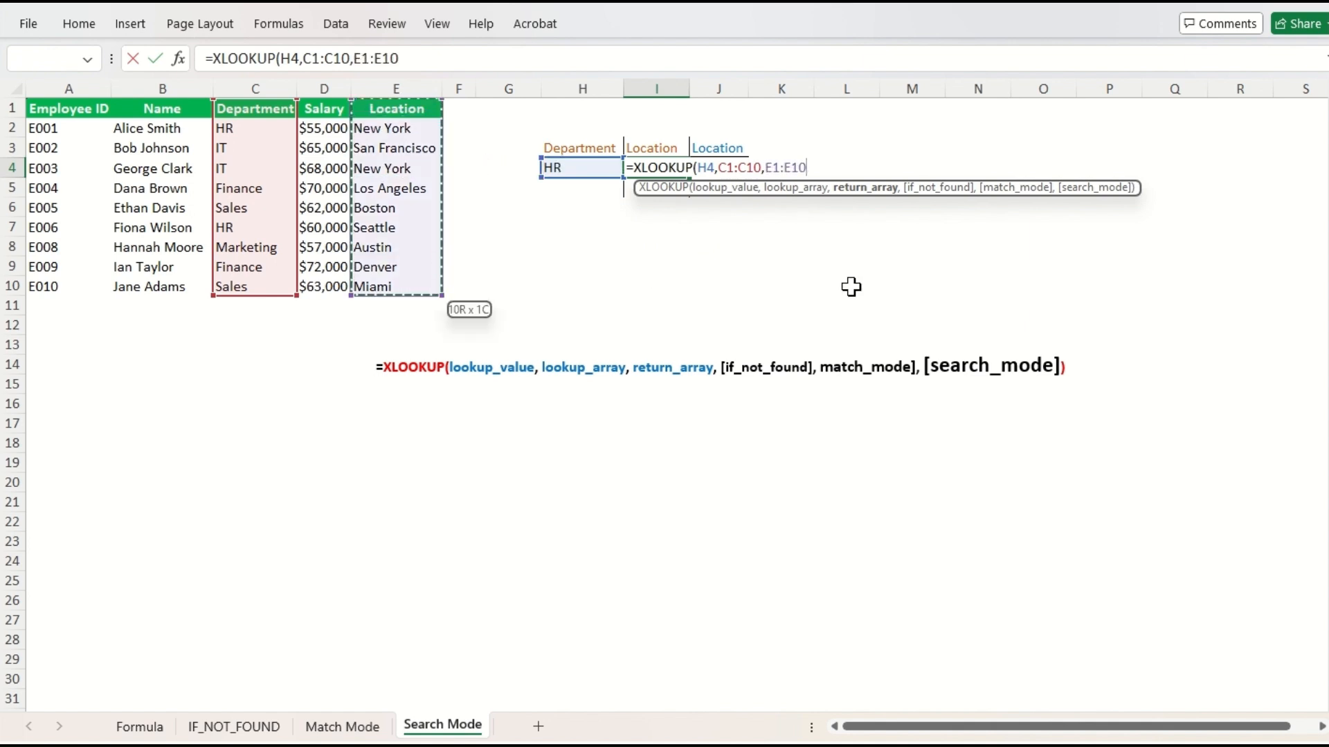
Leave if_not_found and match_mode empty in the I4 XLOOKUP, set search_mode to 1 (first-to-last), and commit the formula
text(,)
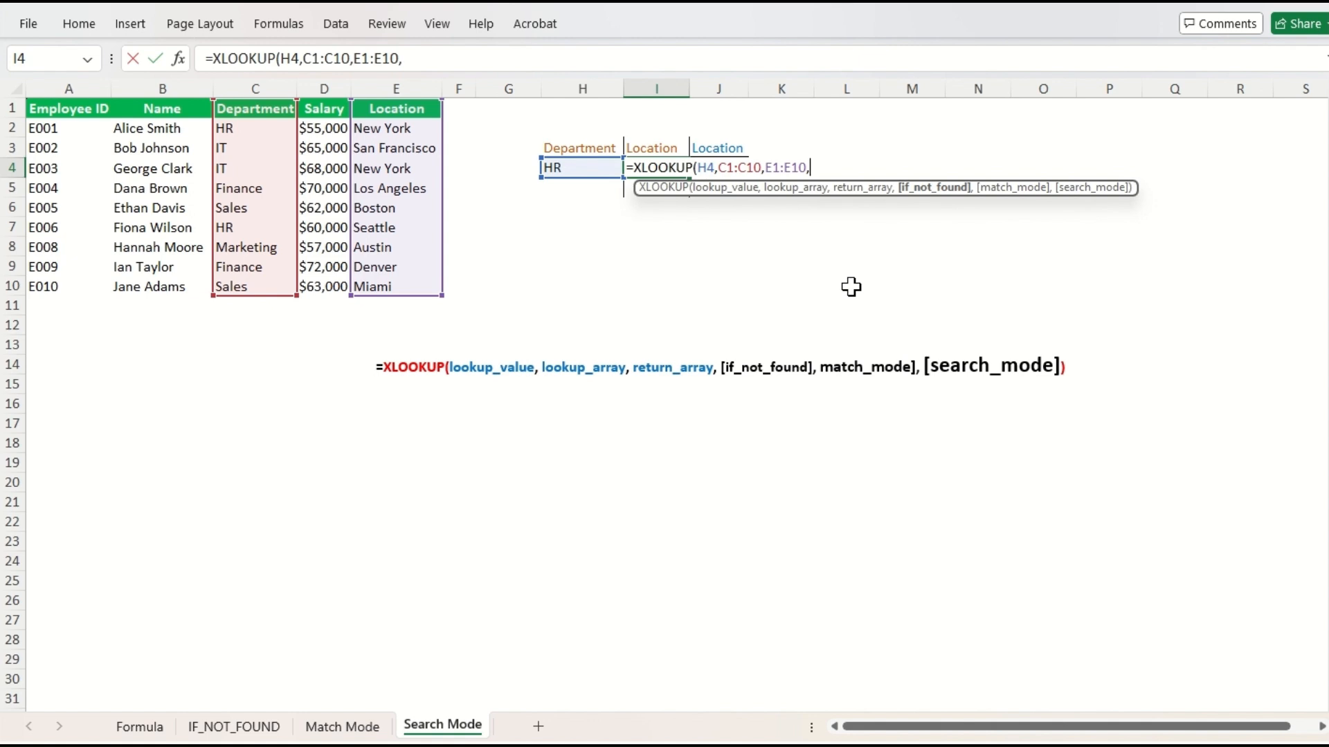
text(,)
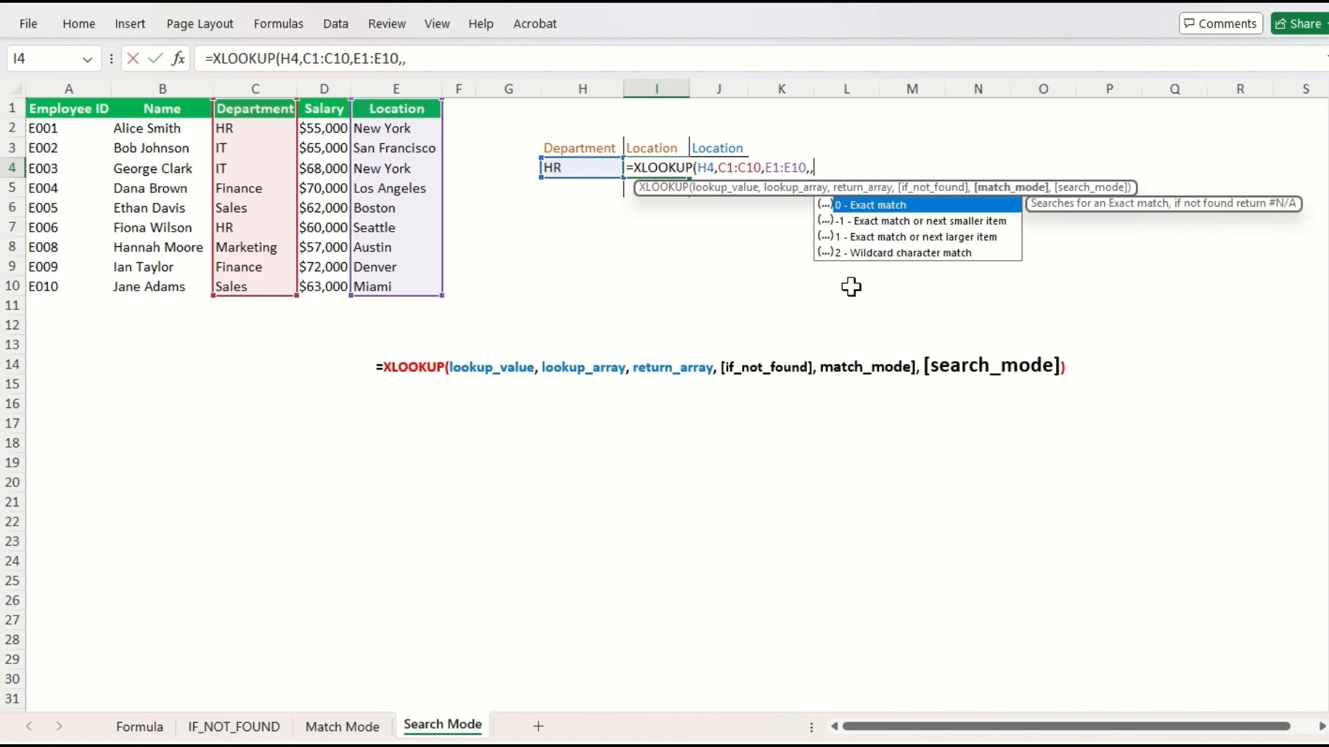
text(,)
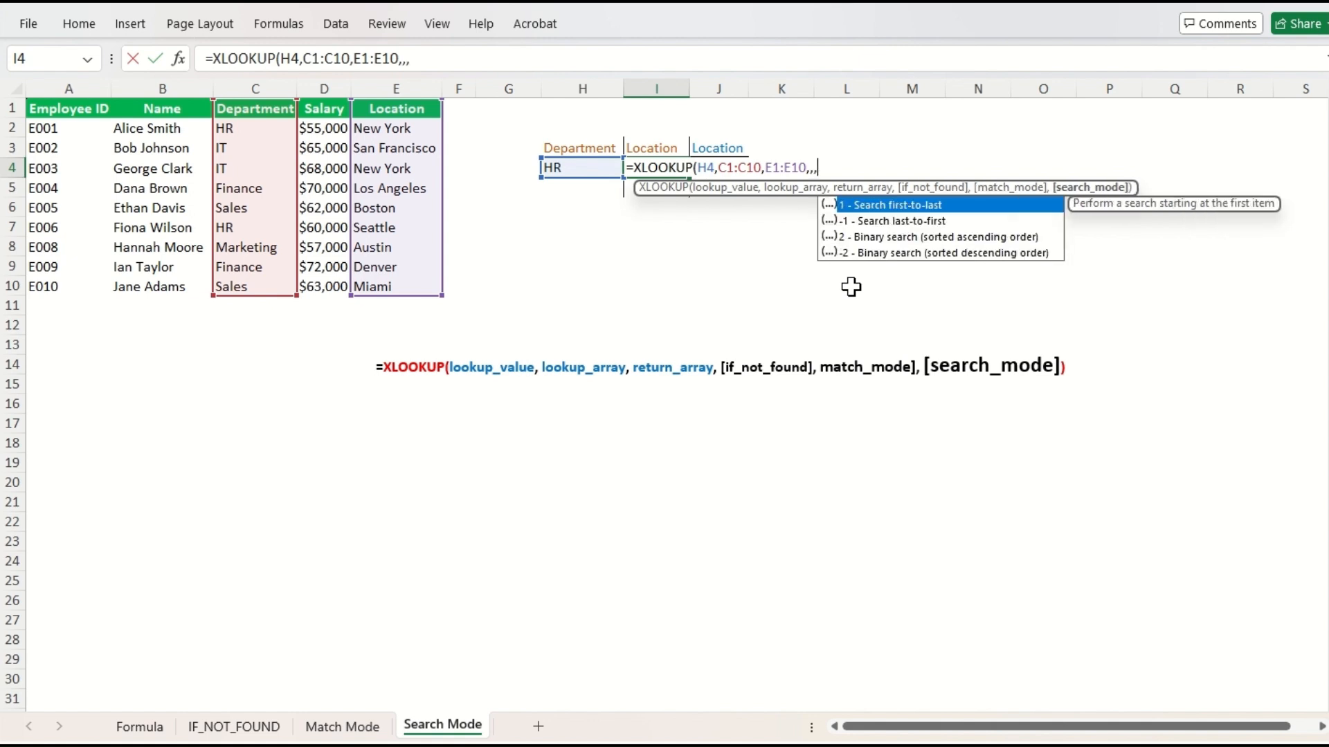
click(882, 221)
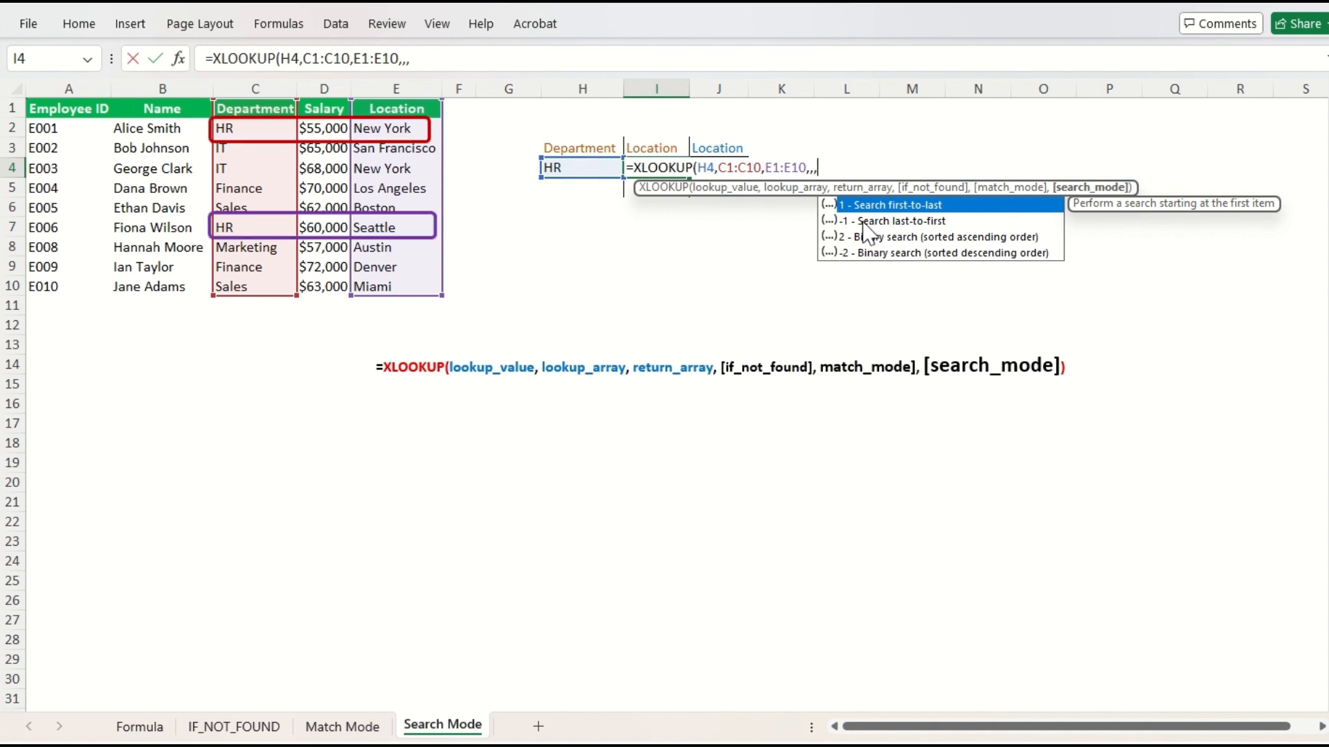
click(865, 223)
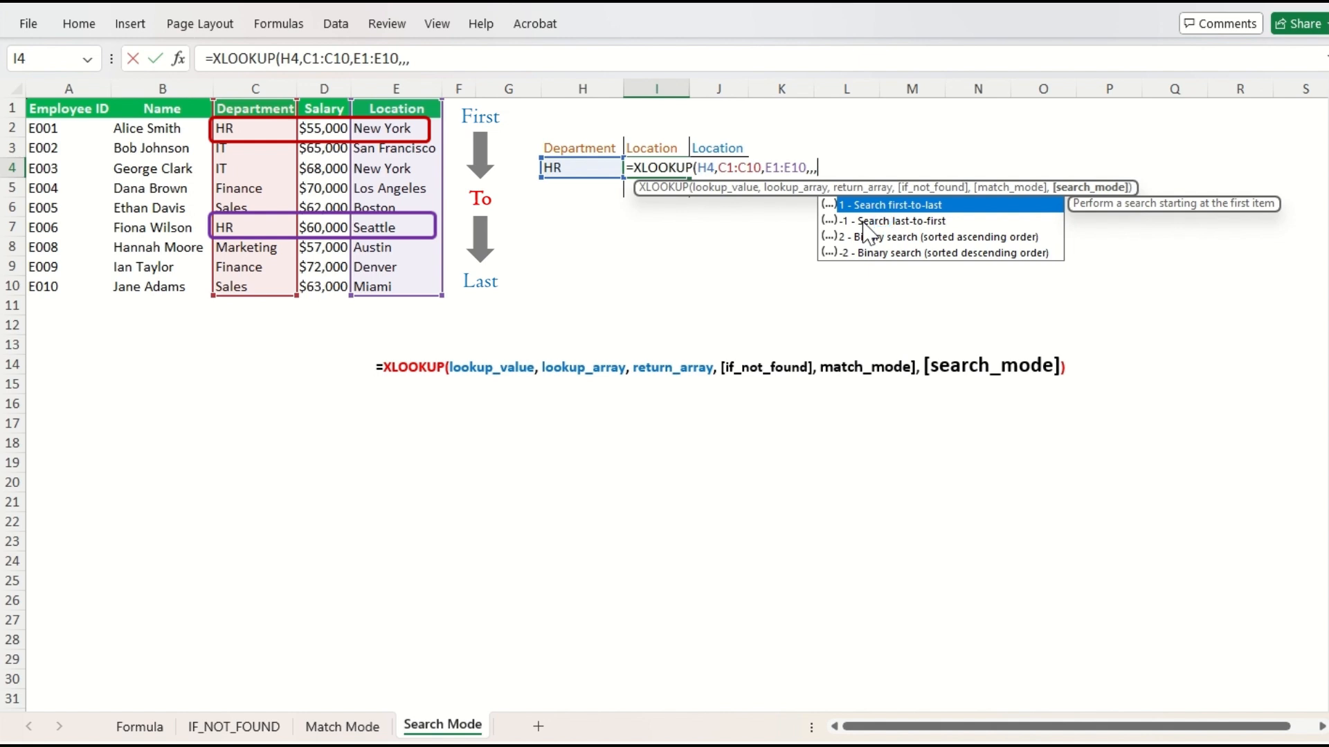
click(863, 222)
text(1)
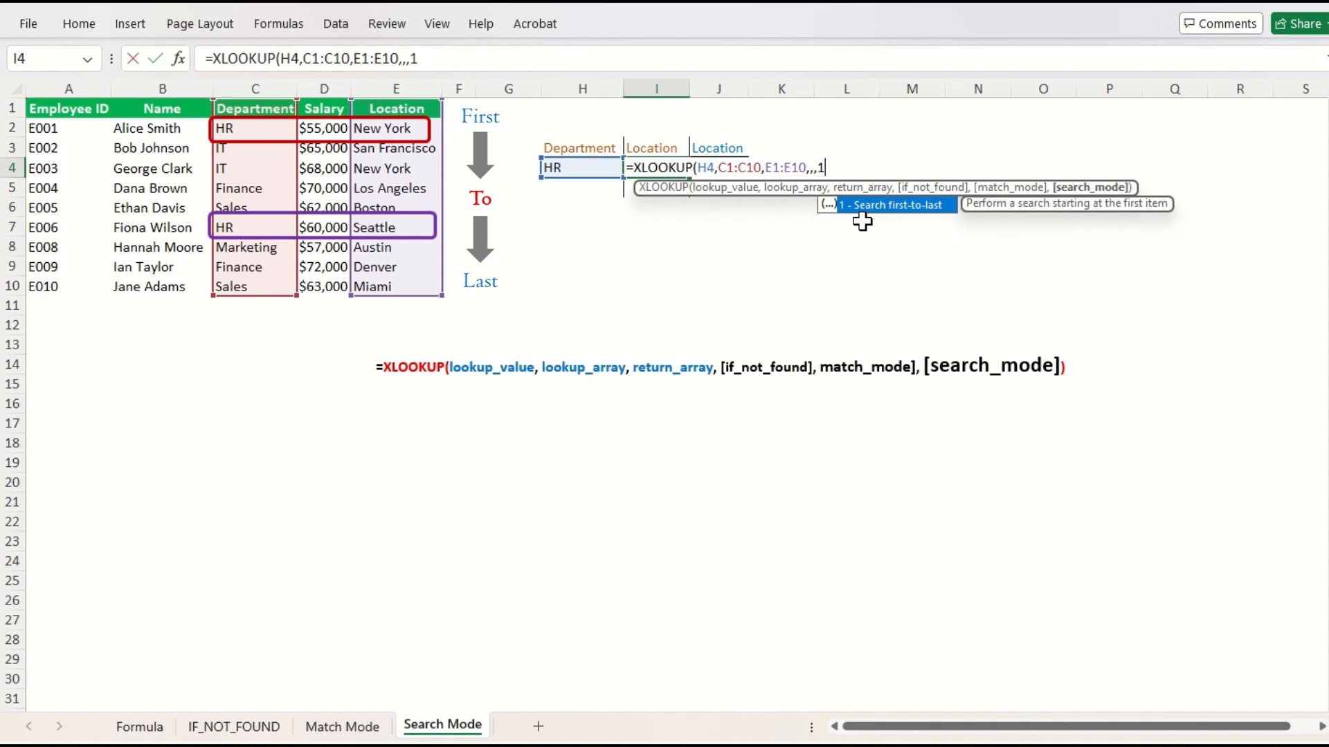
text())
key(ctrl+Return)
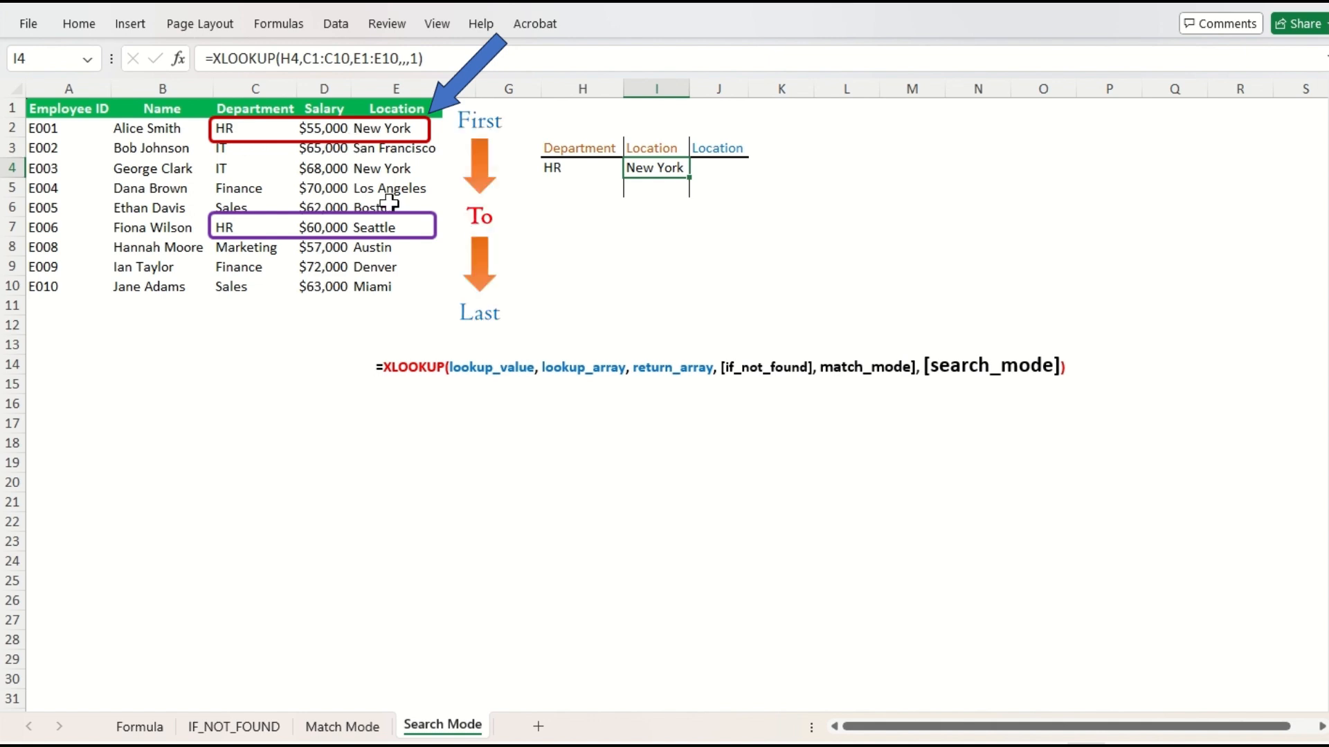
Start an XLOOKUP formula in J4 under the second Location heading, with H4 as its lookup value
key(Right)
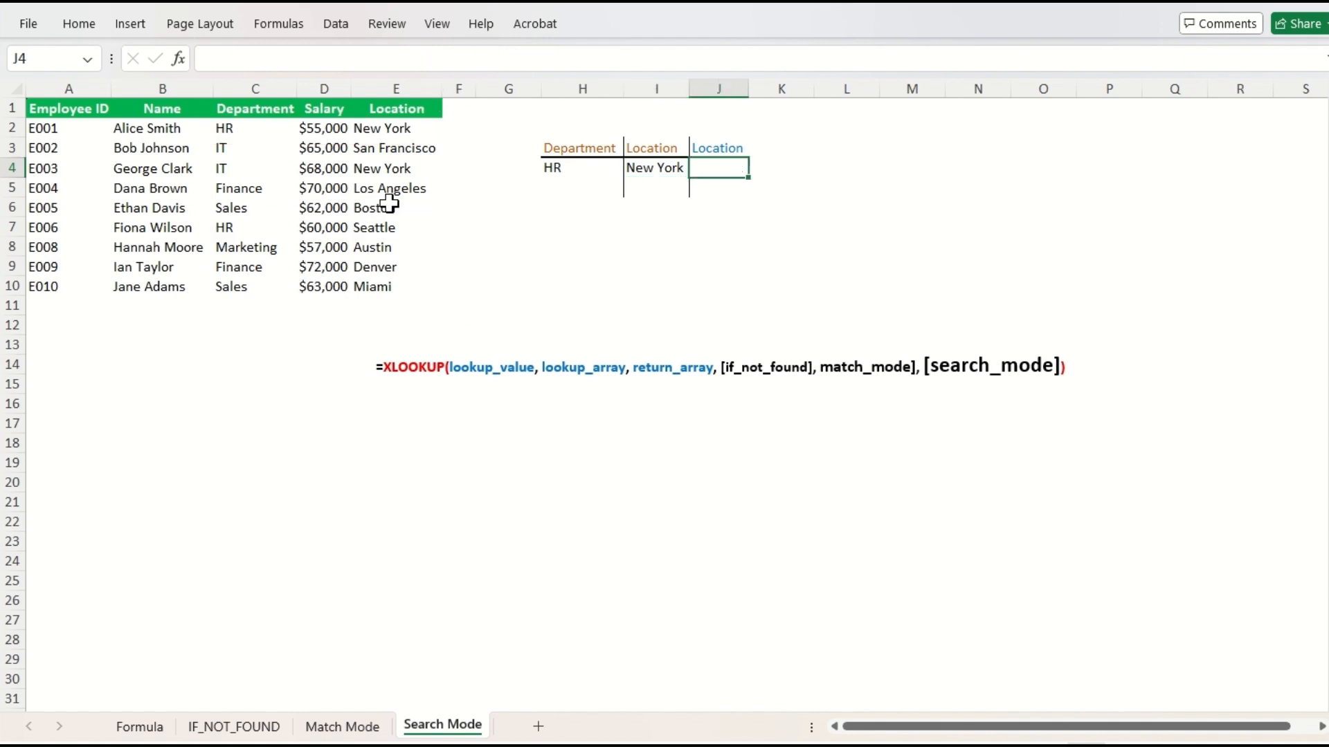
text(=xl)
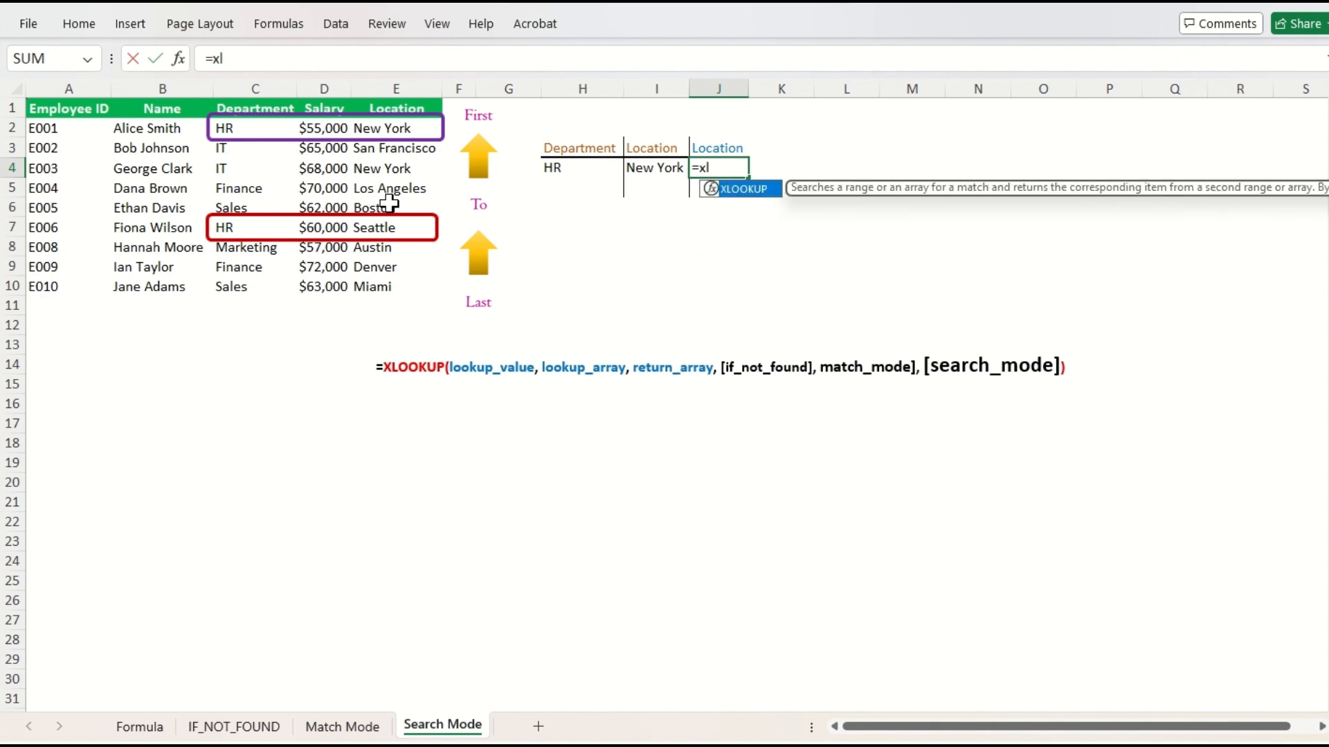
key(Tab)
key(Left)
key(Left)
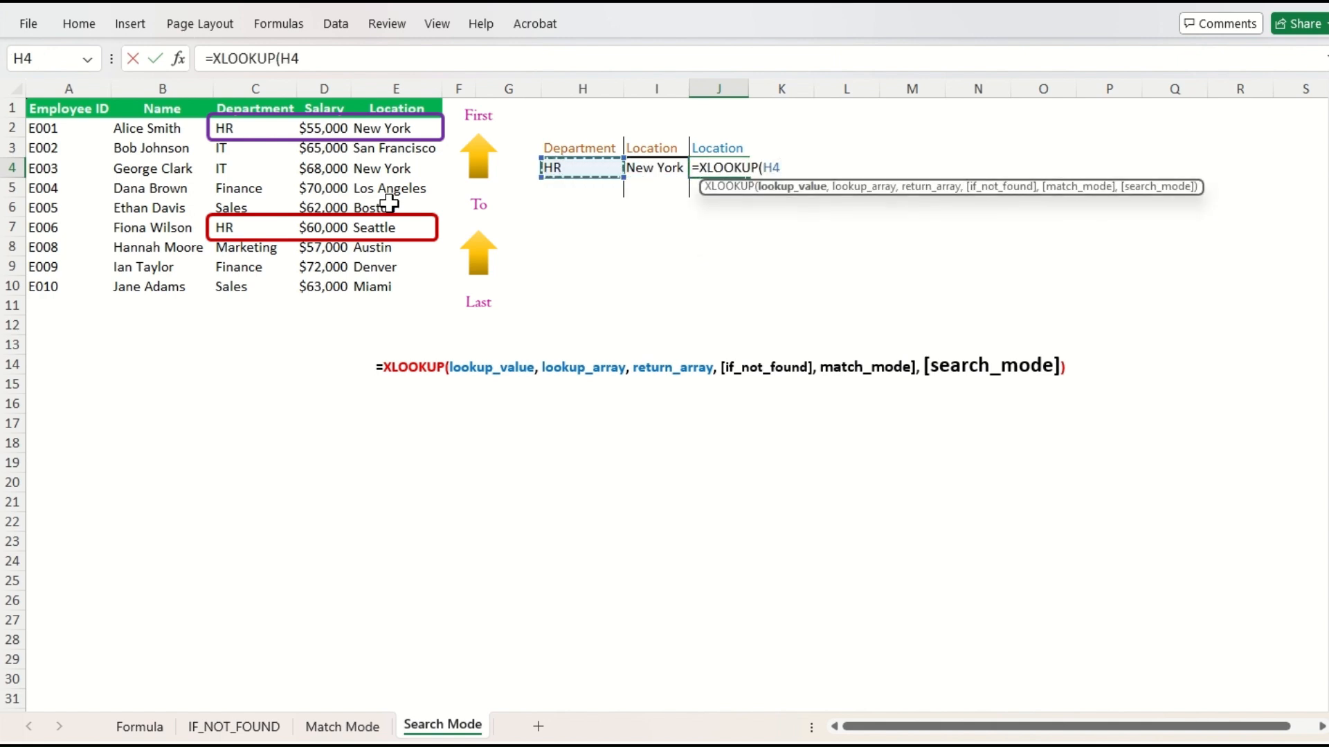
Supply the Department column C1:C10 as the lookup array of the XLOOKUP in J4
text(,)
key(Left)
key(Left)
key(Left)
key(Left)
key(Left)
key(Left)
key(Left)
key(ctrl+Up)
key(ctrl+shift+Down)
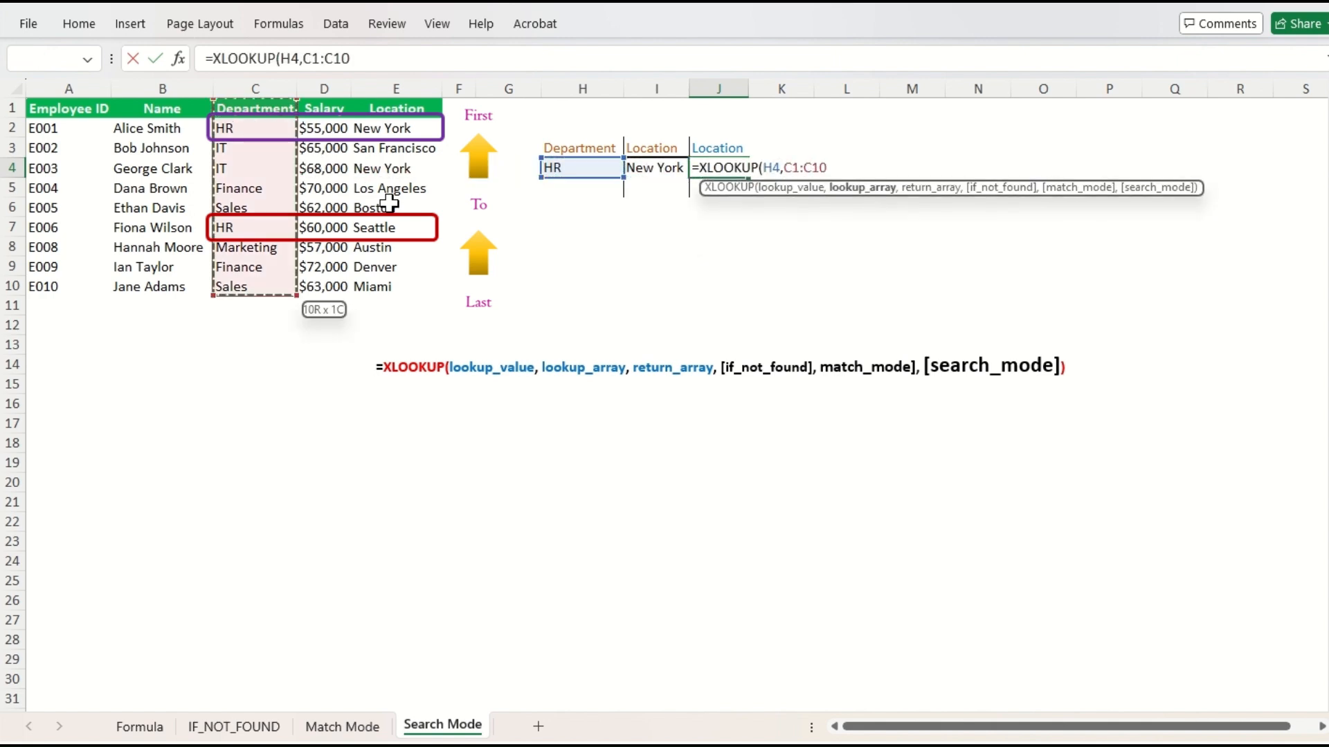
Supply the Location column E1:E10 as the return array of the XLOOKUP in J4
text(,)
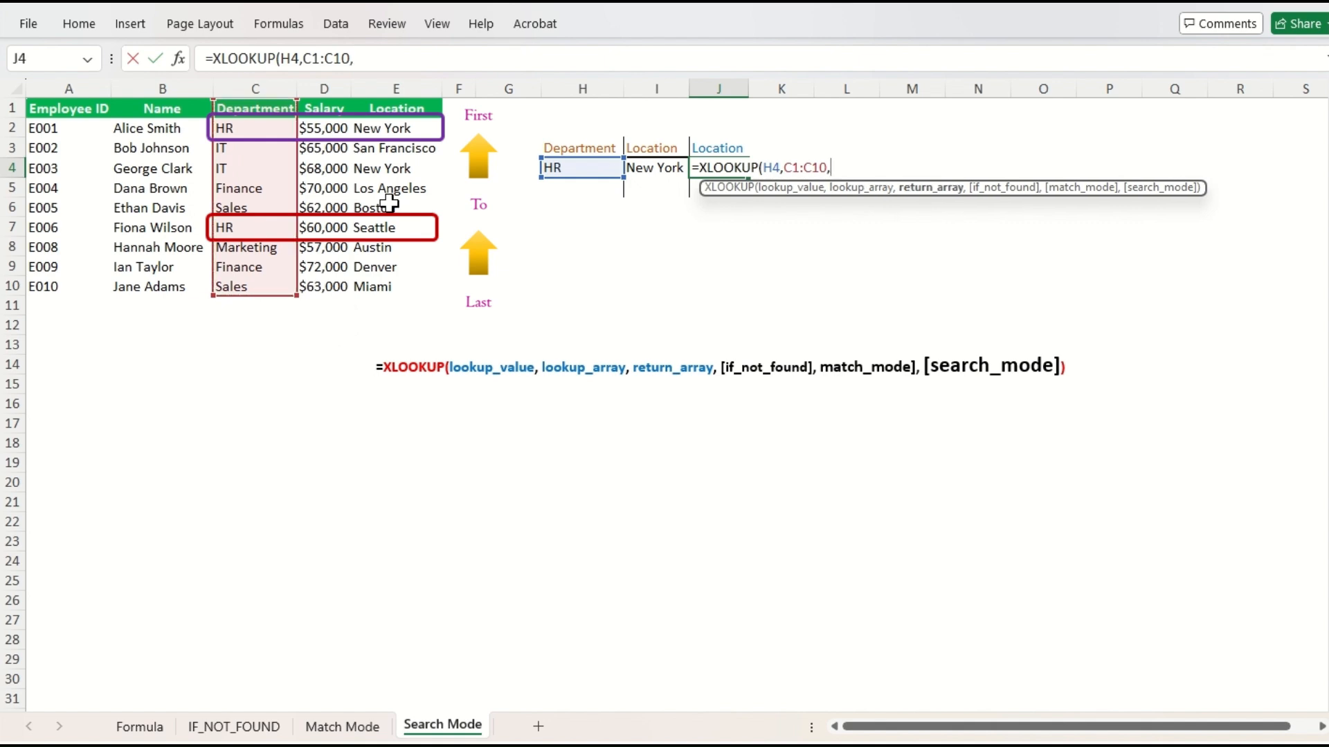
key(Left)
key(Left)
key(Left)
key(Left)
key(Left)
key(ctrl+Up)
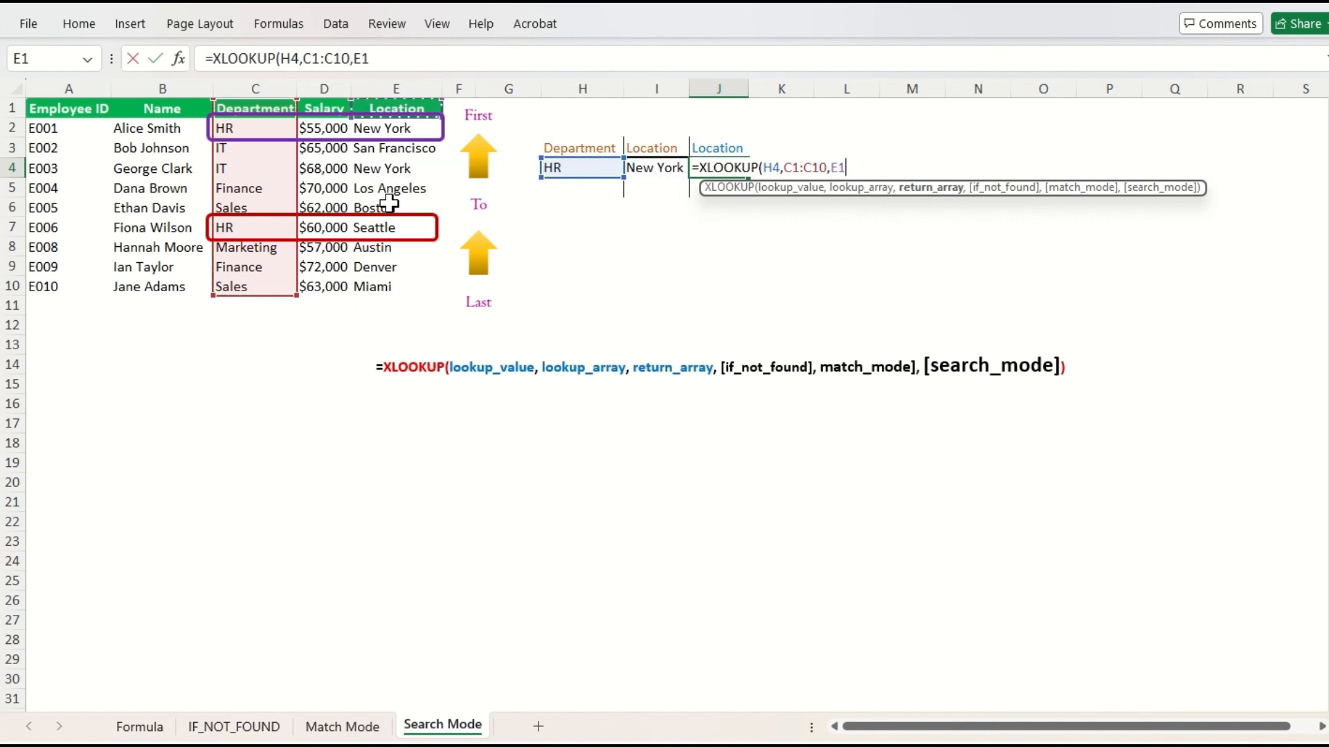
key(ctrl+shift+Down)
Leave if_not_found and match_mode empty in the J4 XLOOKUP, set search_mode to -1 (last-to-first), and commit the formula
text(,)
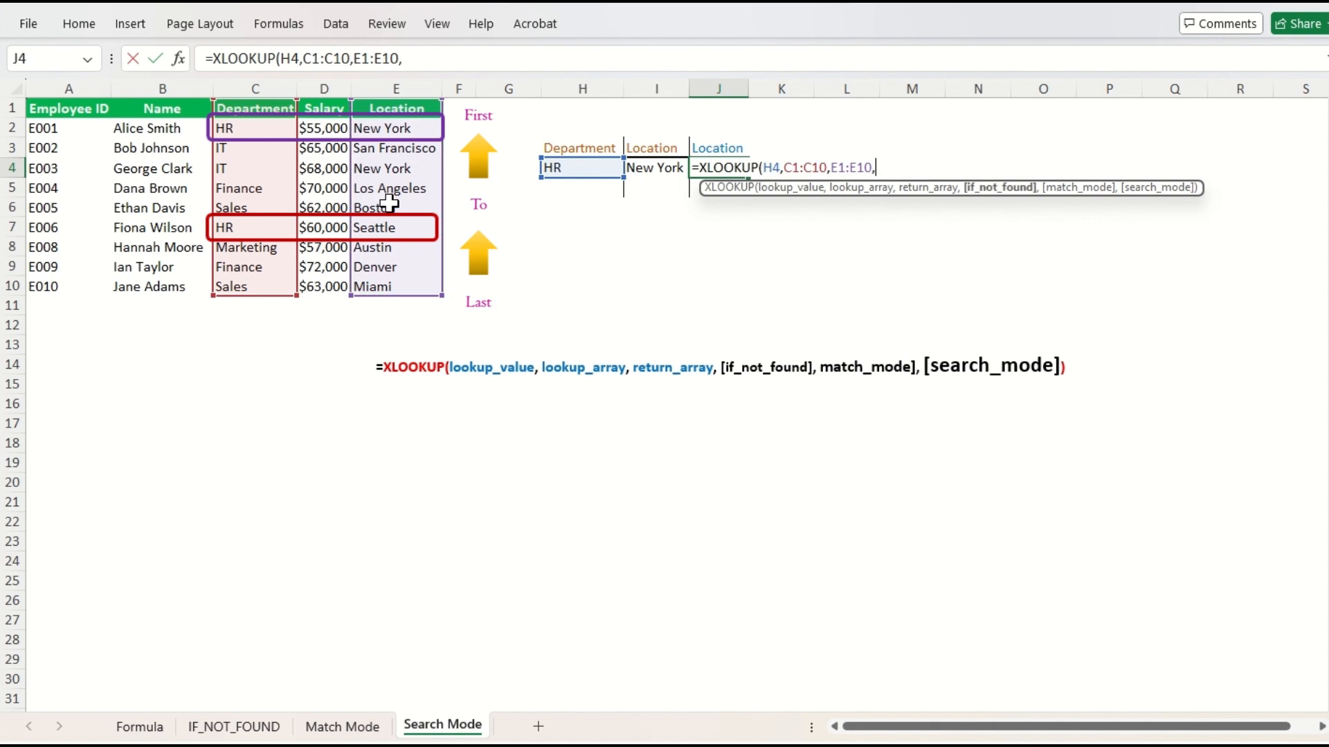
text(,)
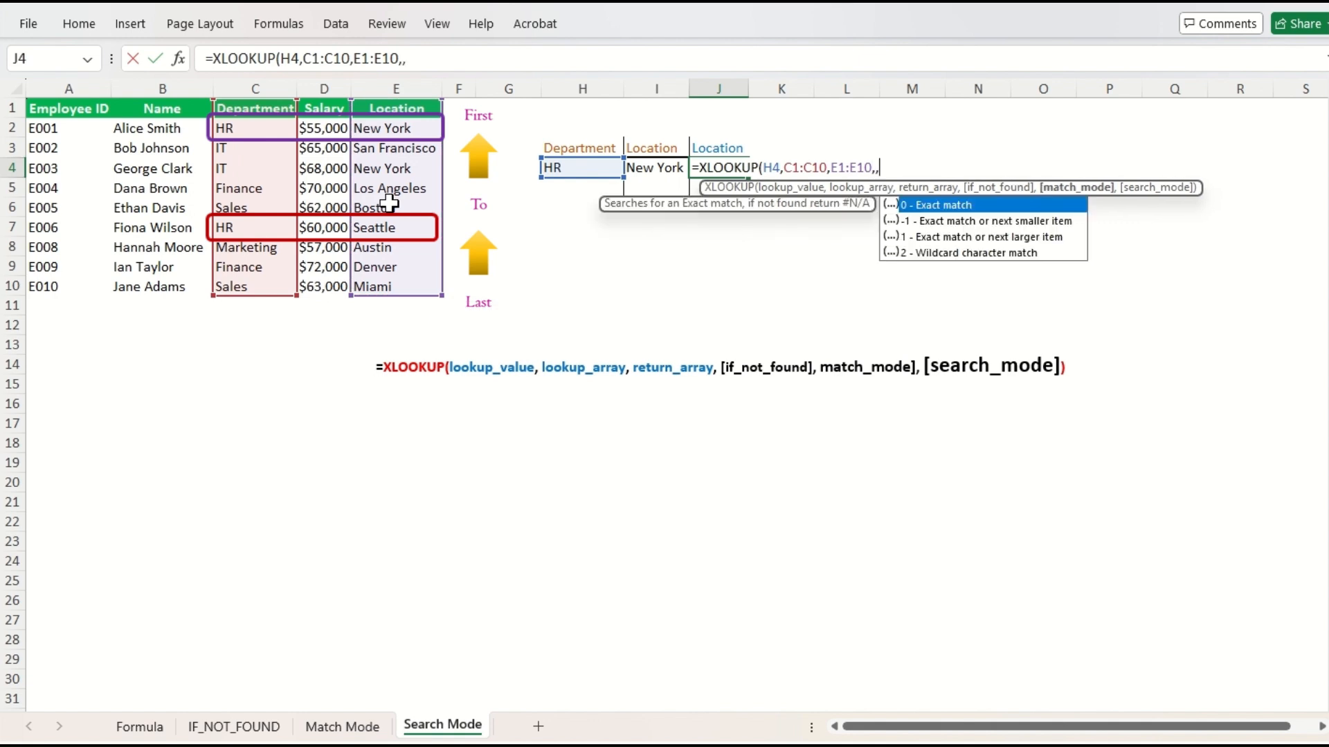
text(,)
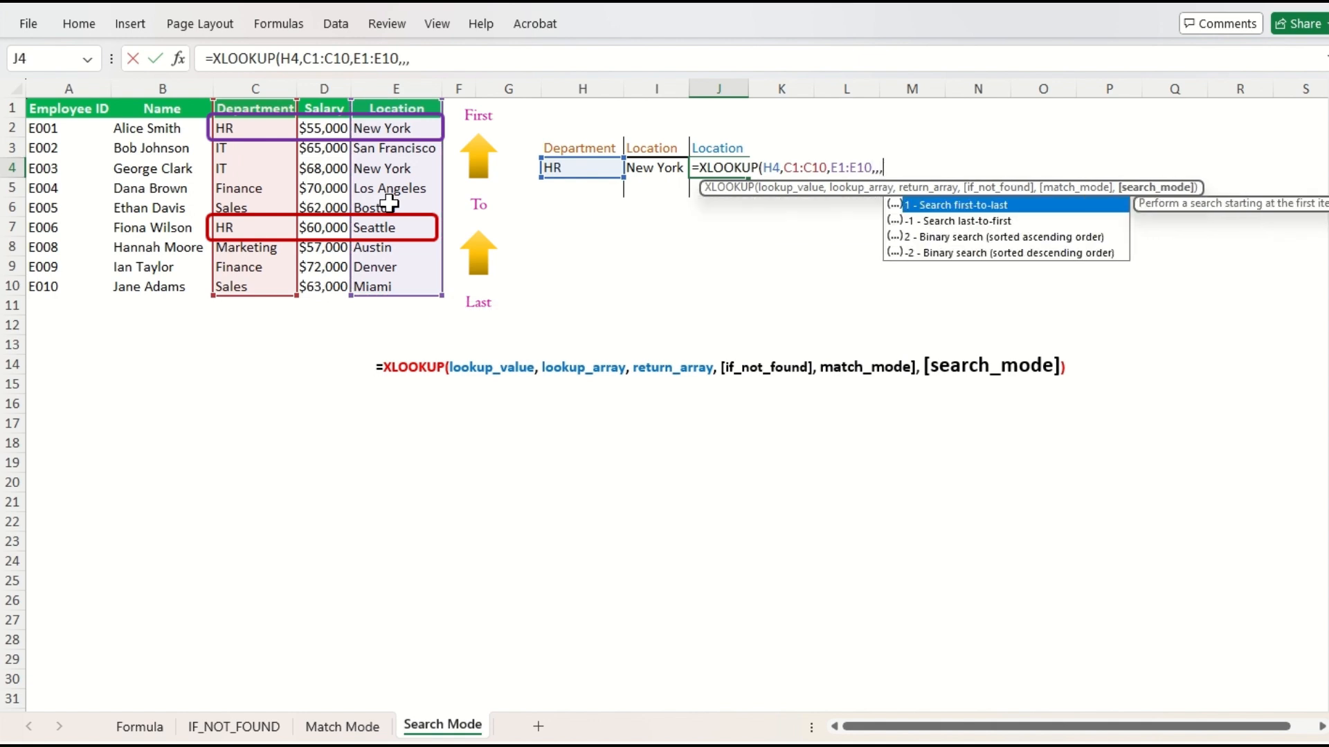
key(Down)
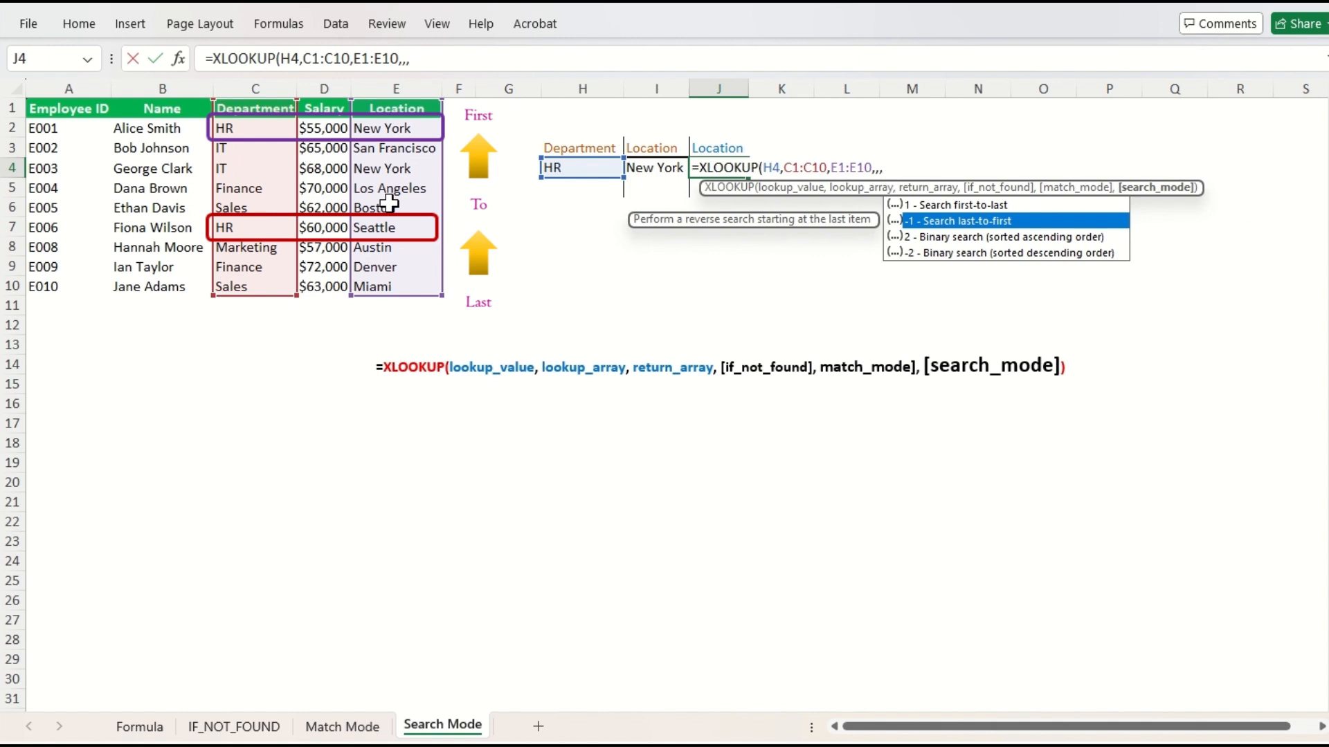
key(Tab)
text())
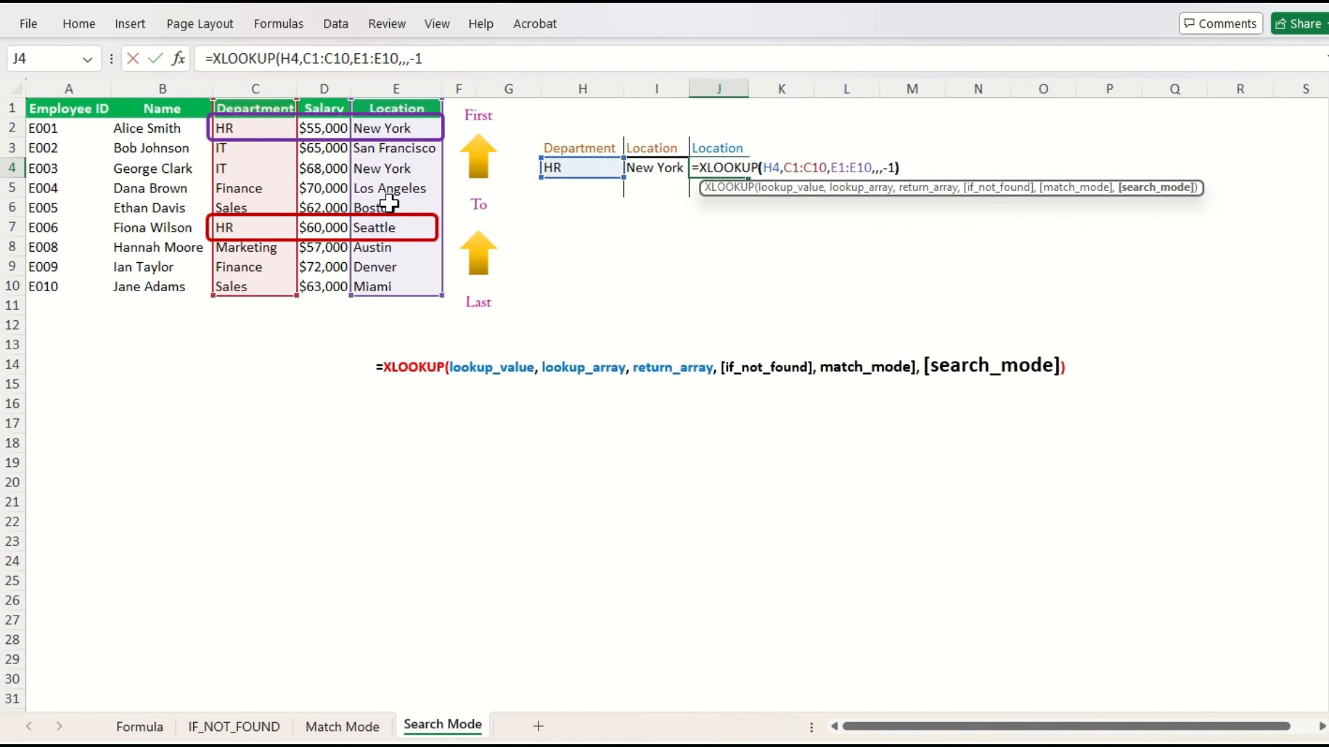
key(ctrl+Return)
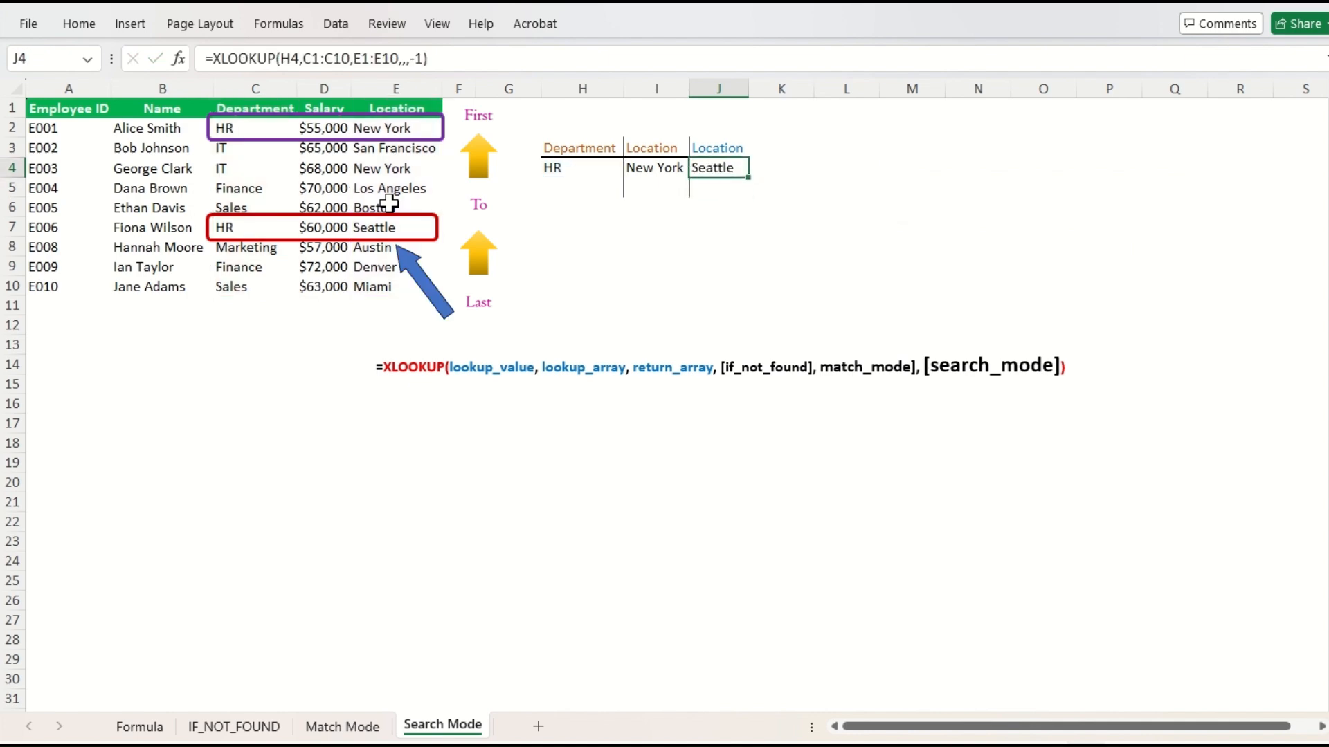
click(719, 128)
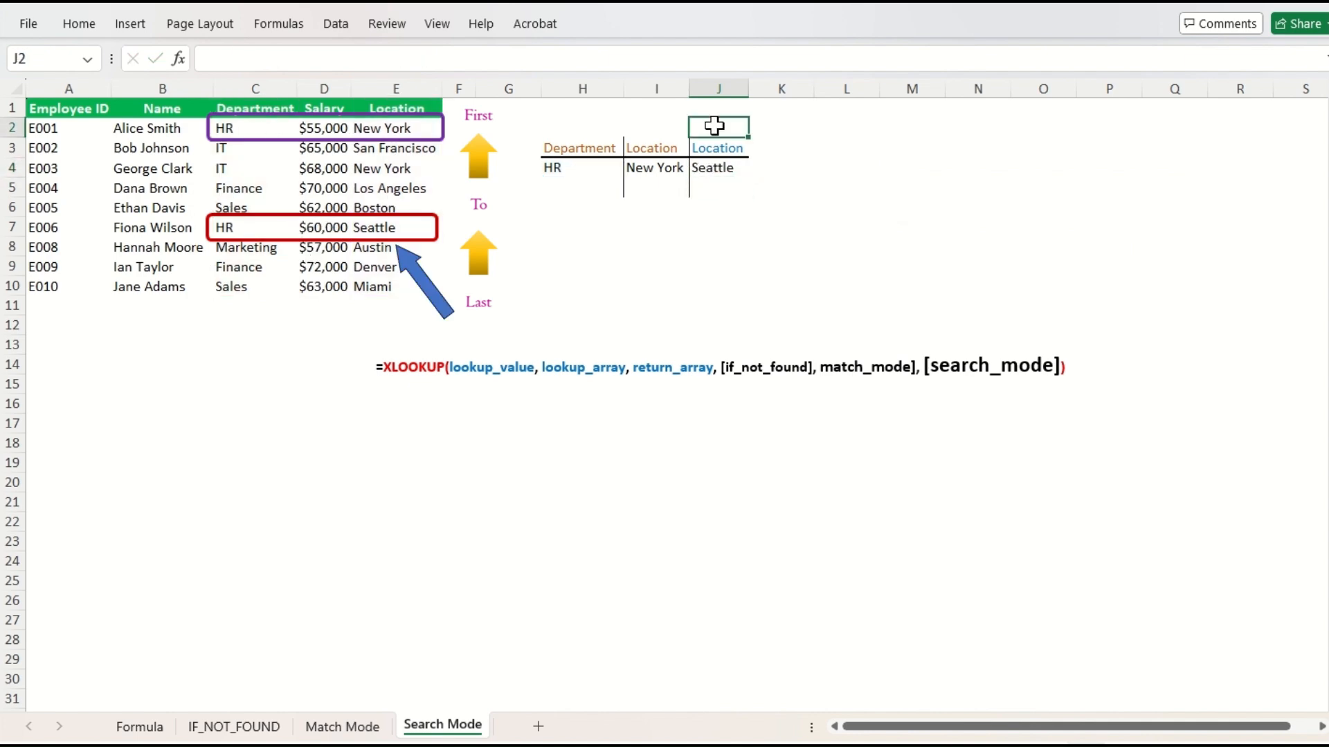